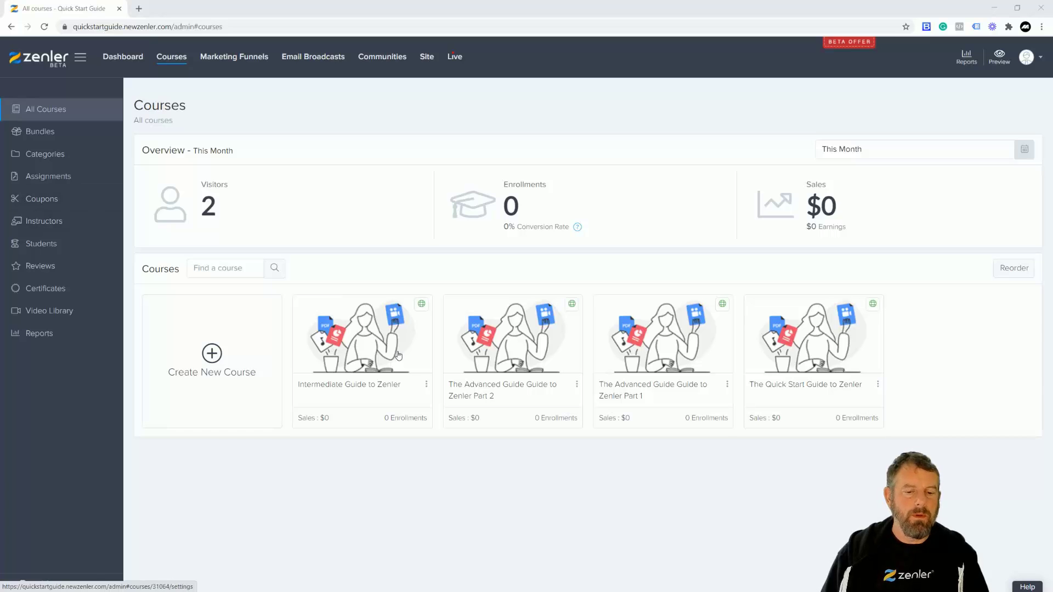
# Try to enter "Intermediate" as the category in the details of the Intermediate Guide to Zenler course
pyautogui.click(374, 343)
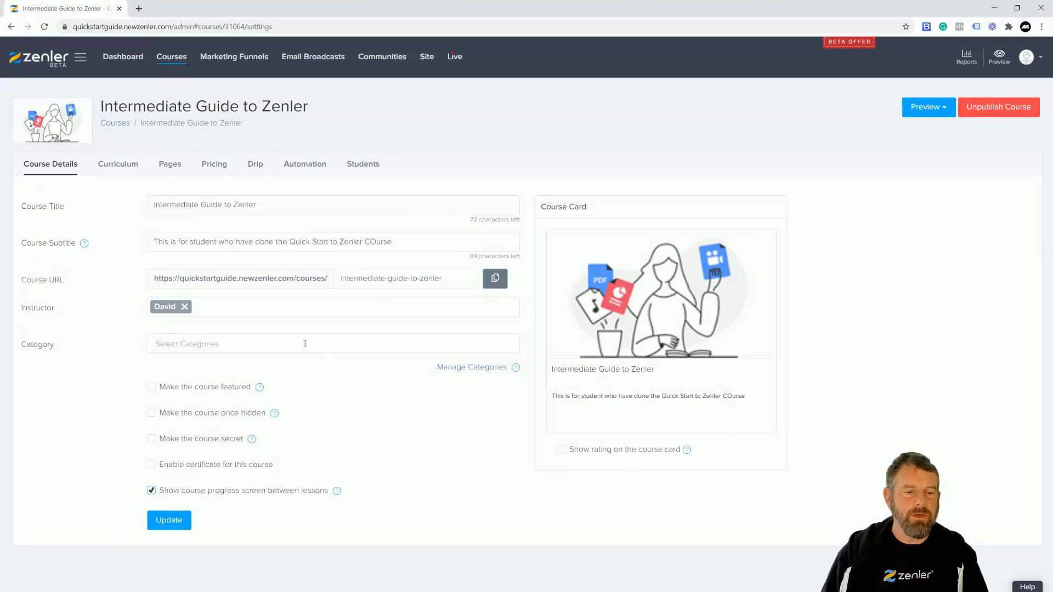
pyautogui.click(171, 344)
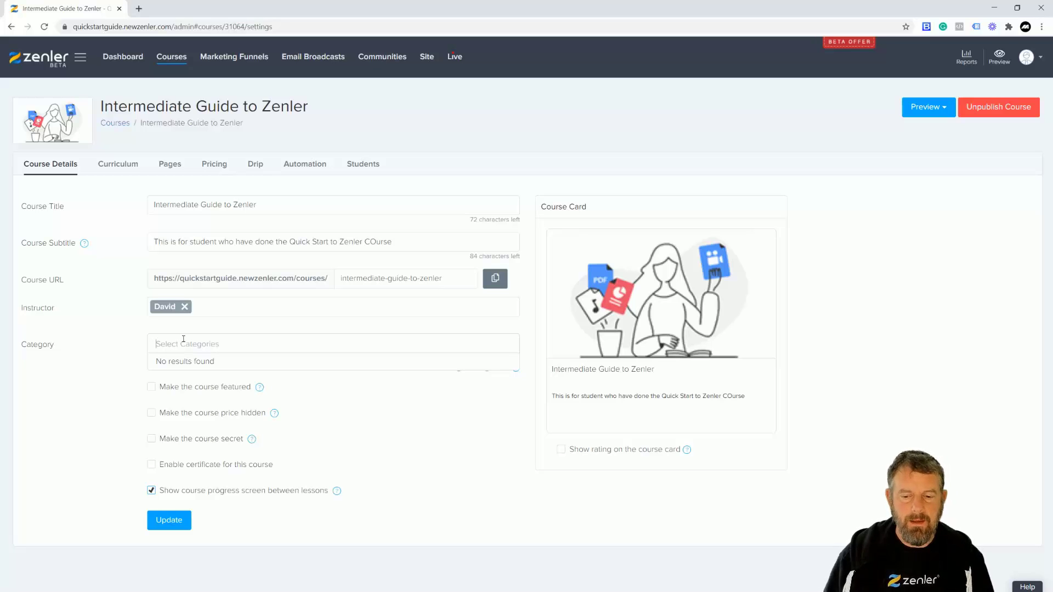
pyautogui.write('IN')
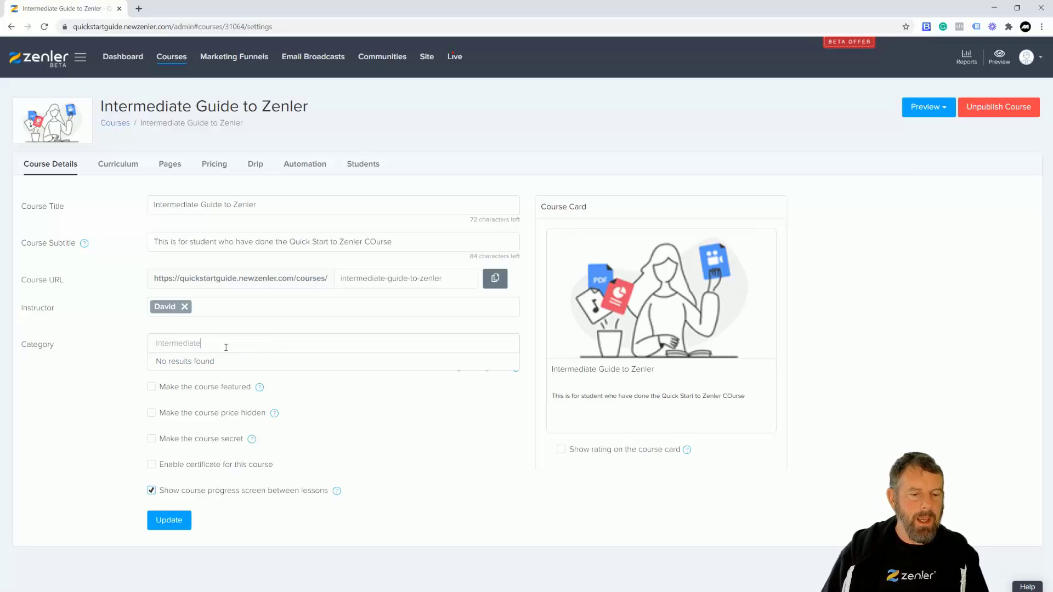
pyautogui.moveTo(210, 343); pyautogui.dragTo(140, 344)
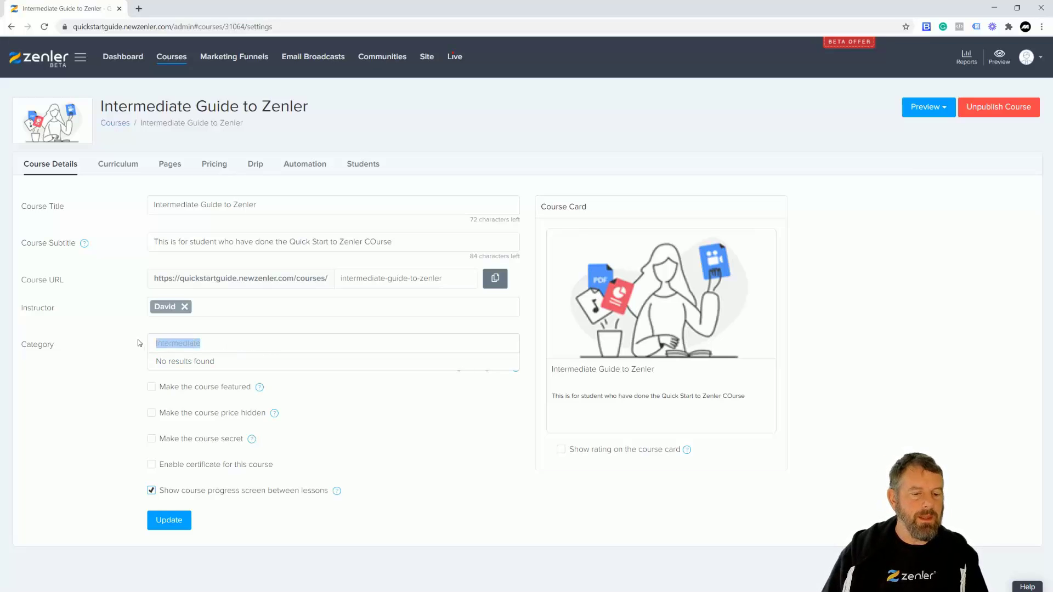
pyautogui.click(304, 418)
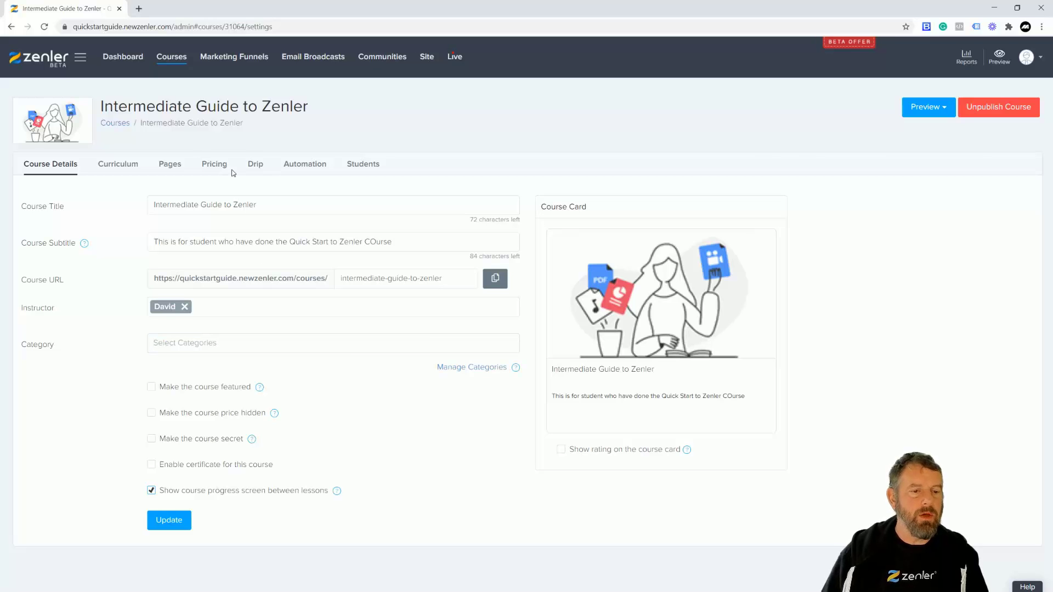
# Start a new course category and enter "Intermedaite Guide to Zenler" as its name
pyautogui.click(172, 58)
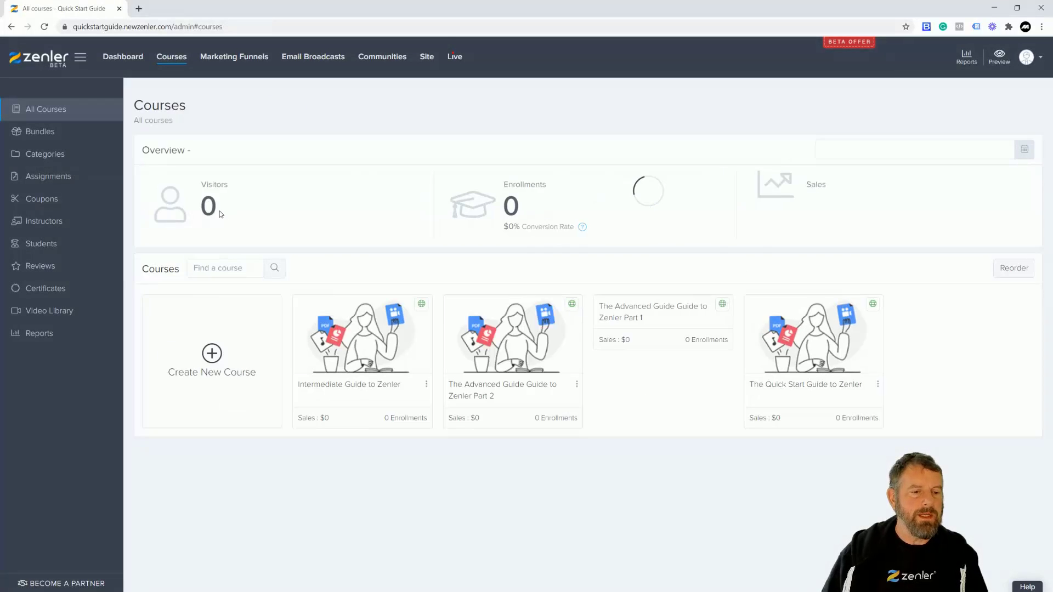
pyautogui.click(53, 159)
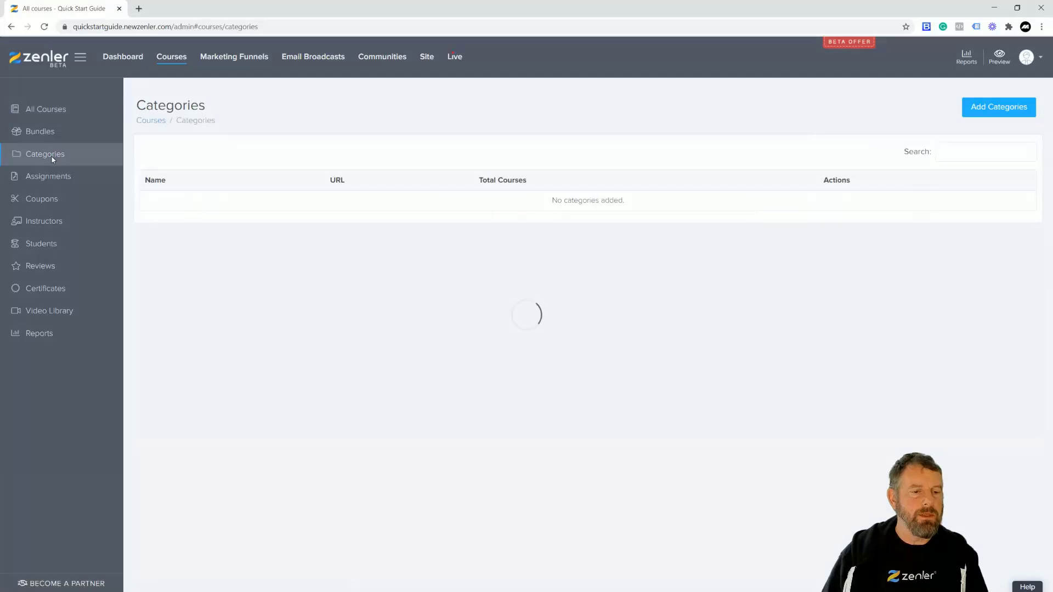
pyautogui.click(990, 110)
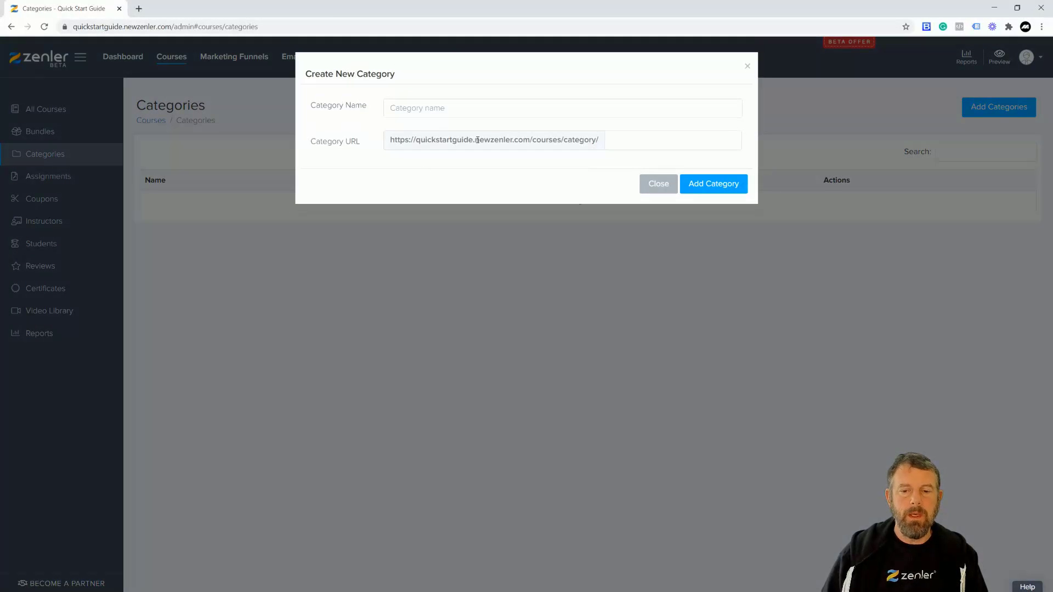
pyautogui.moveTo(404, 140); pyautogui.dragTo(560, 153)
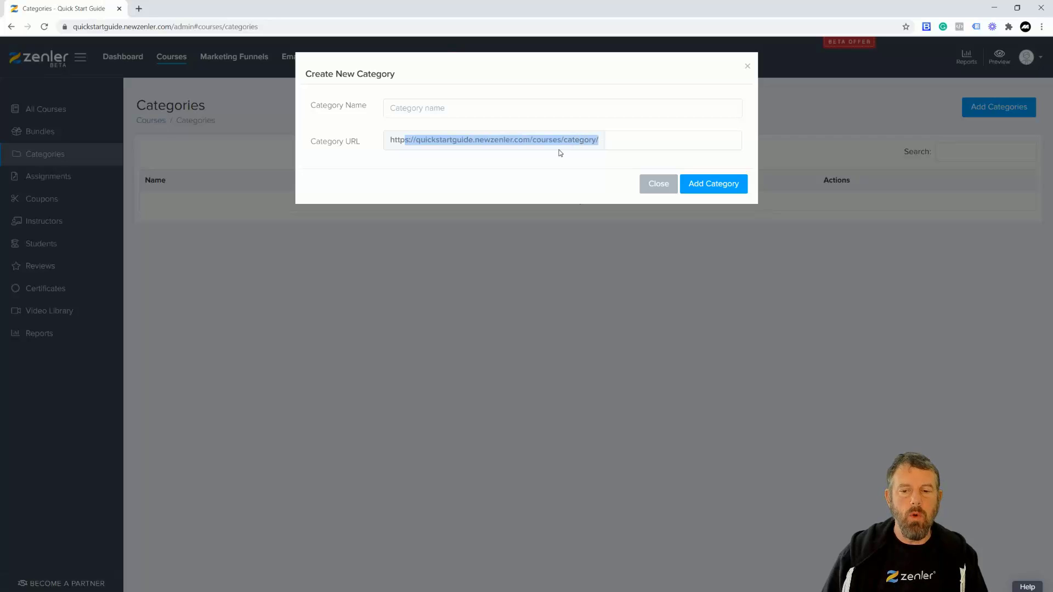
pyautogui.click(419, 106)
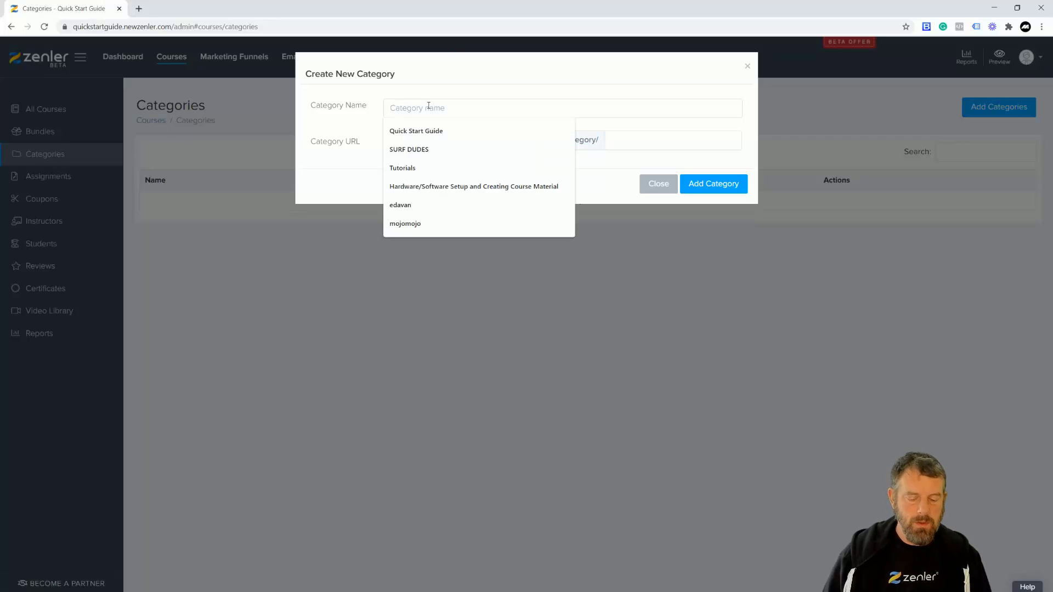
pyautogui.write('Intermedaite guide to Zenler')
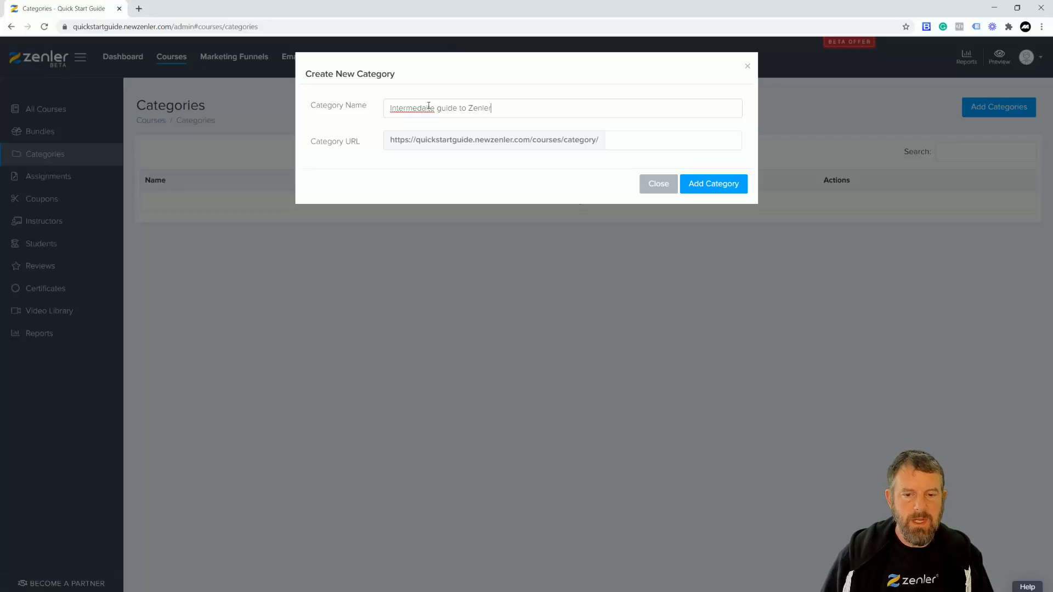
pyautogui.click(714, 183)
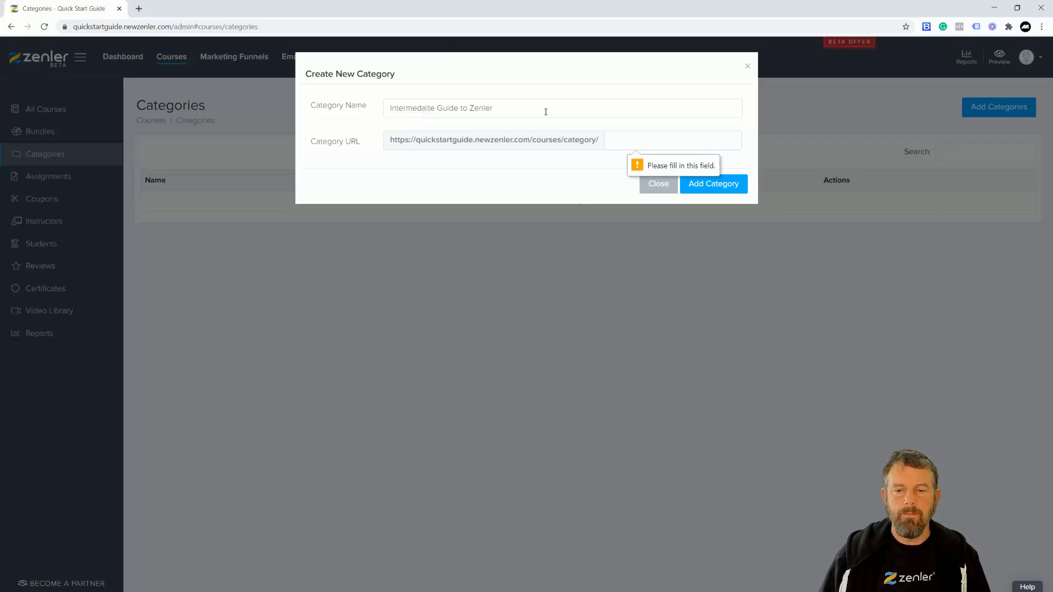
# Copy the new category's full name into its category URL
pyautogui.hotkey('shift', 'Left')
pyautogui.hotkey('shift', 'Left')
pyautogui.hotkey('shift', 'Left')
pyautogui.hotkey('shift', 'Home')
pyautogui.hotkey('ctrl', 'c')
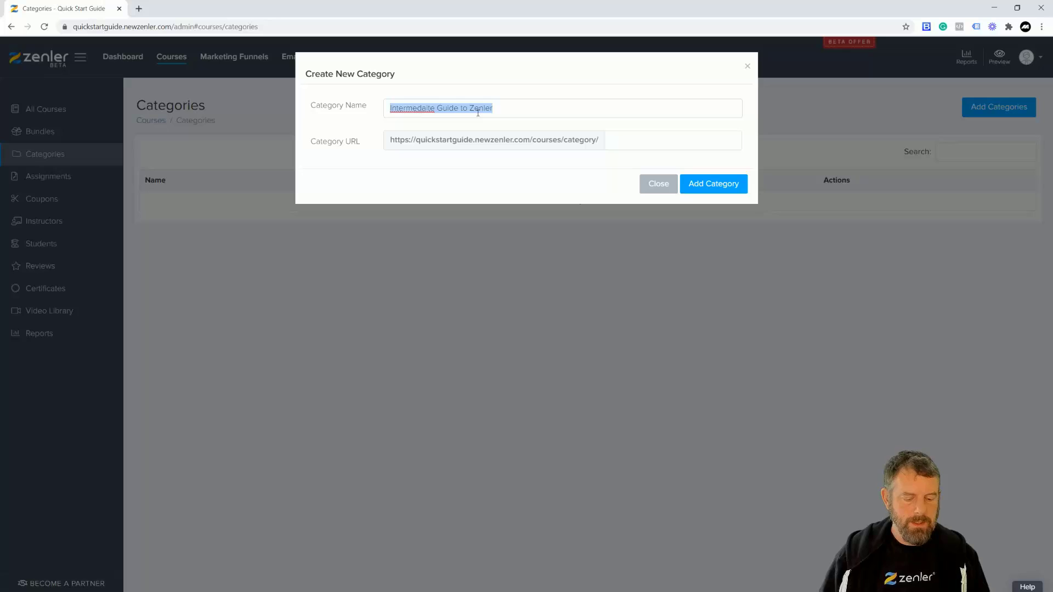
pyautogui.click(621, 139)
pyautogui.hotkey('ctrl', 'v')
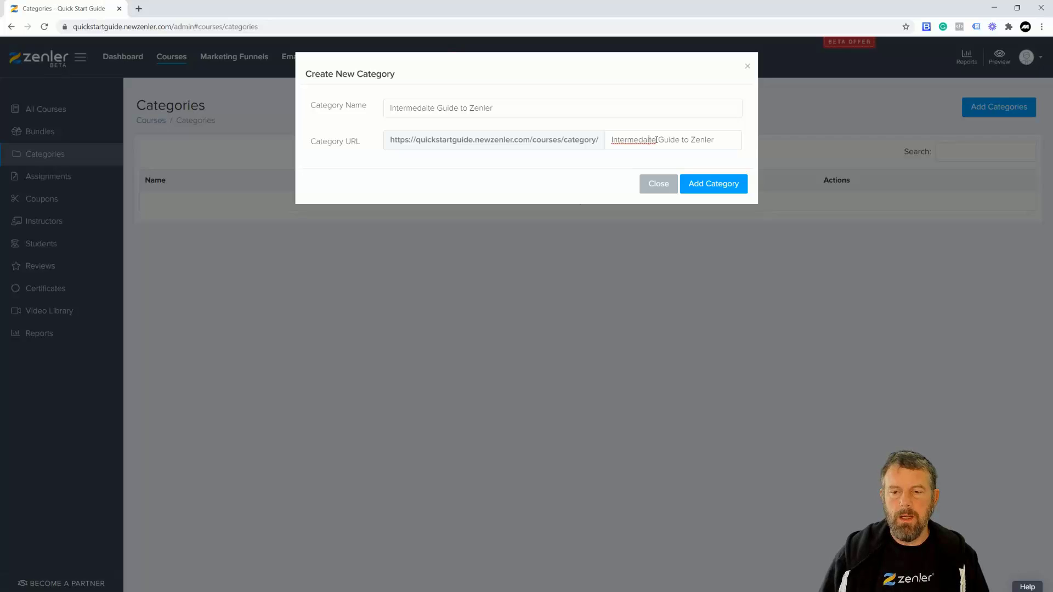
# Correct the spelling to "Intermediate Guide to Zenler" in both the category URL and the name, and add the category
pyautogui.press('BackSpace')
pyautogui.press('BackSpace')
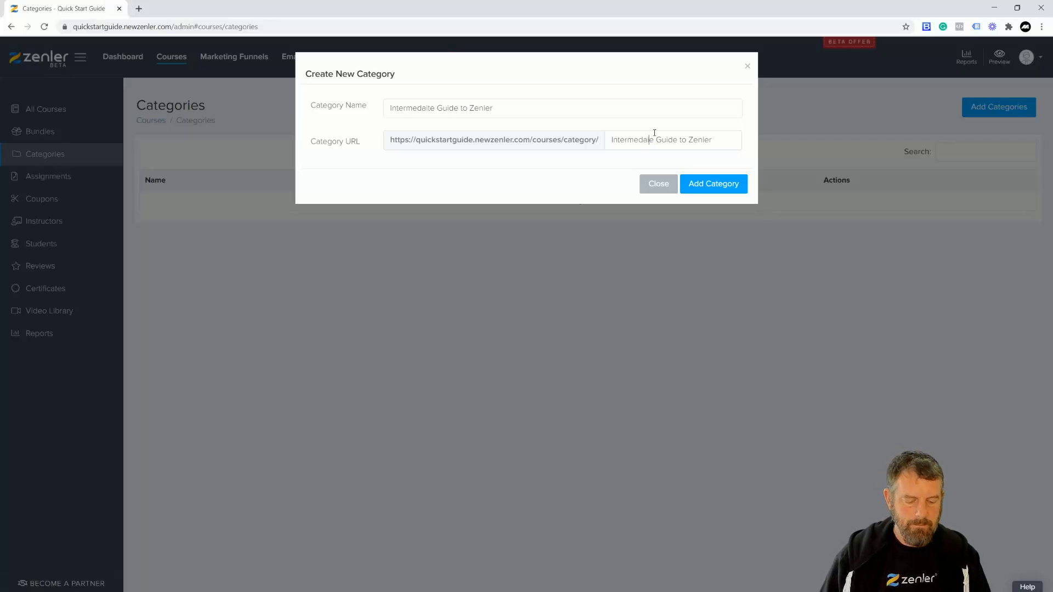
pyautogui.write('i')
pyautogui.hotkey('ctrl', 'a')
pyautogui.hotkey('ctrl', 'c')
pyautogui.hotkey('shift', 'Tab')
pyautogui.hotkey('ctrl', 'v')
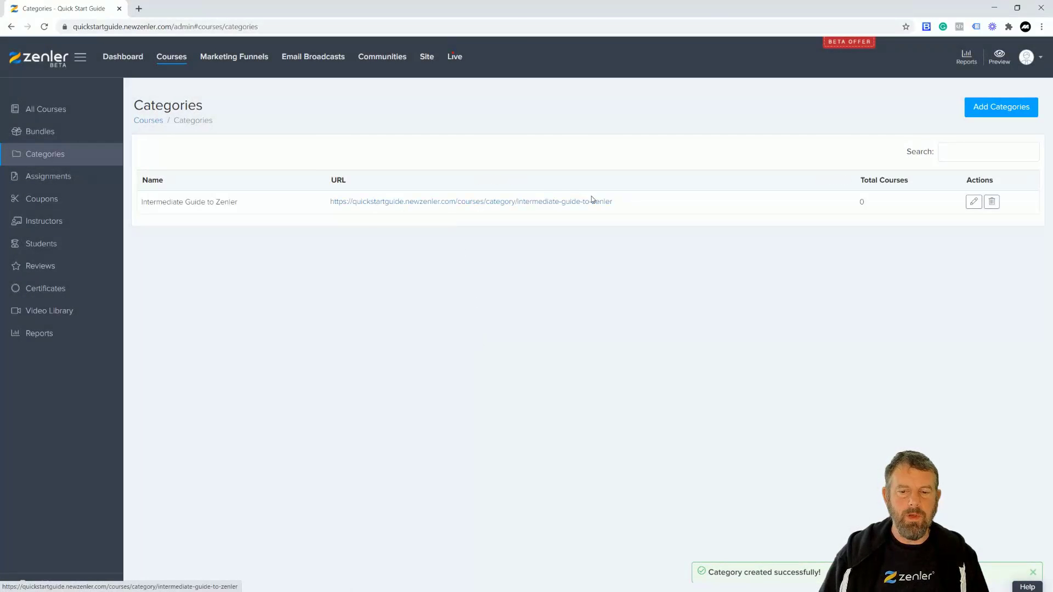
# Create another course category named "Beginners Guide to Zenler", using the same text for its URL
pyautogui.click(987, 109)
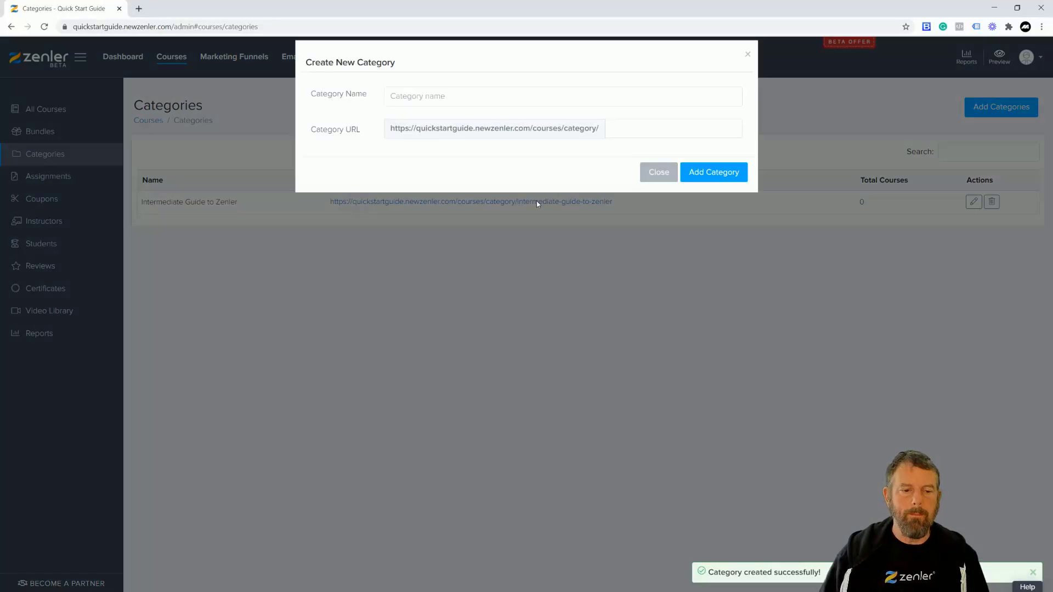
pyautogui.click(424, 108)
pyautogui.hotkey('ctrl', 'v')
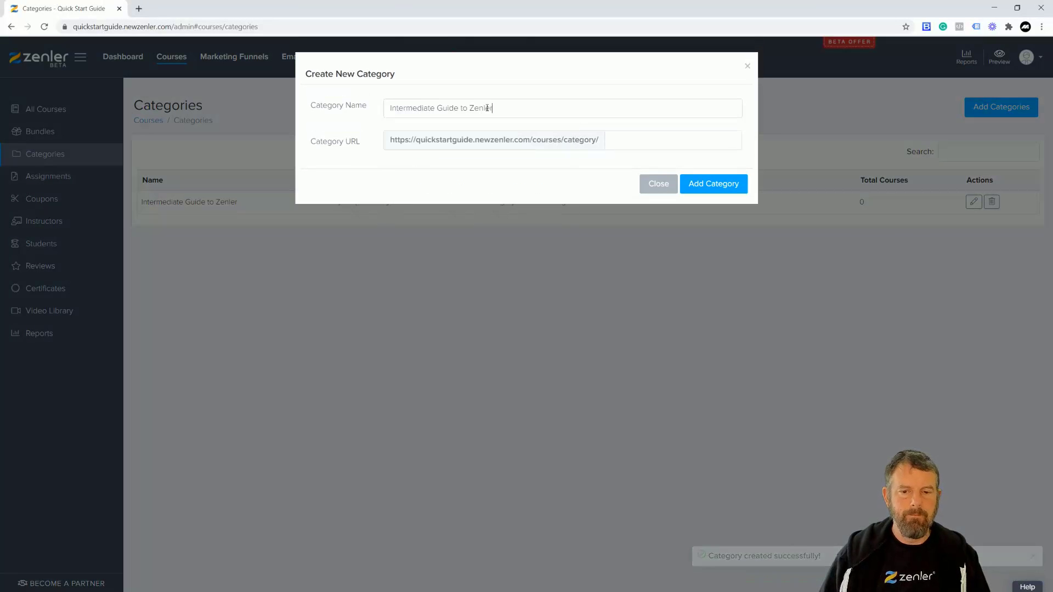
pyautogui.moveTo(435, 108); pyautogui.dragTo(376, 110)
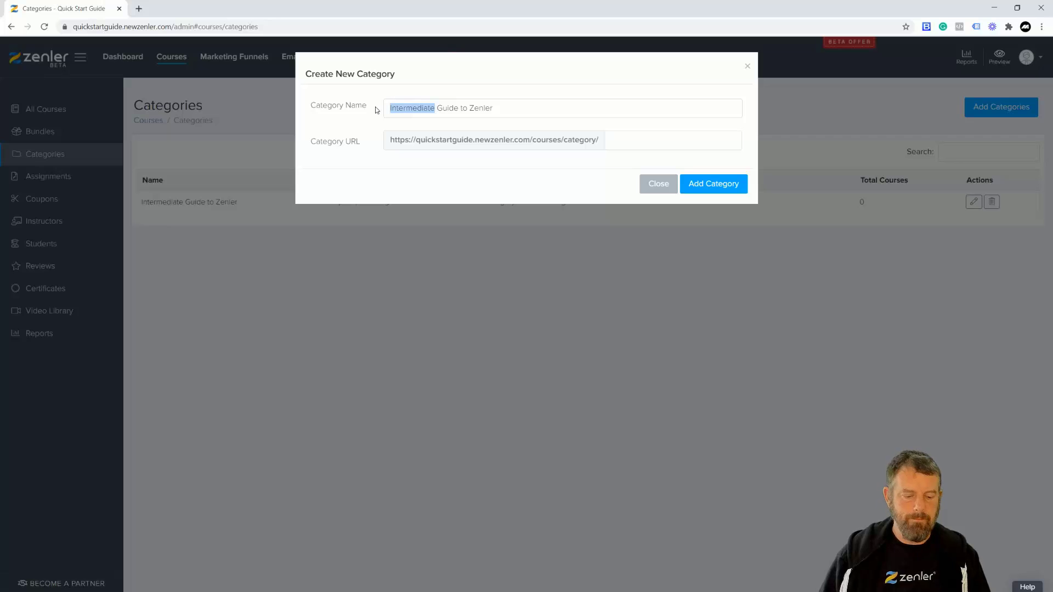
pyautogui.write('Beginner')
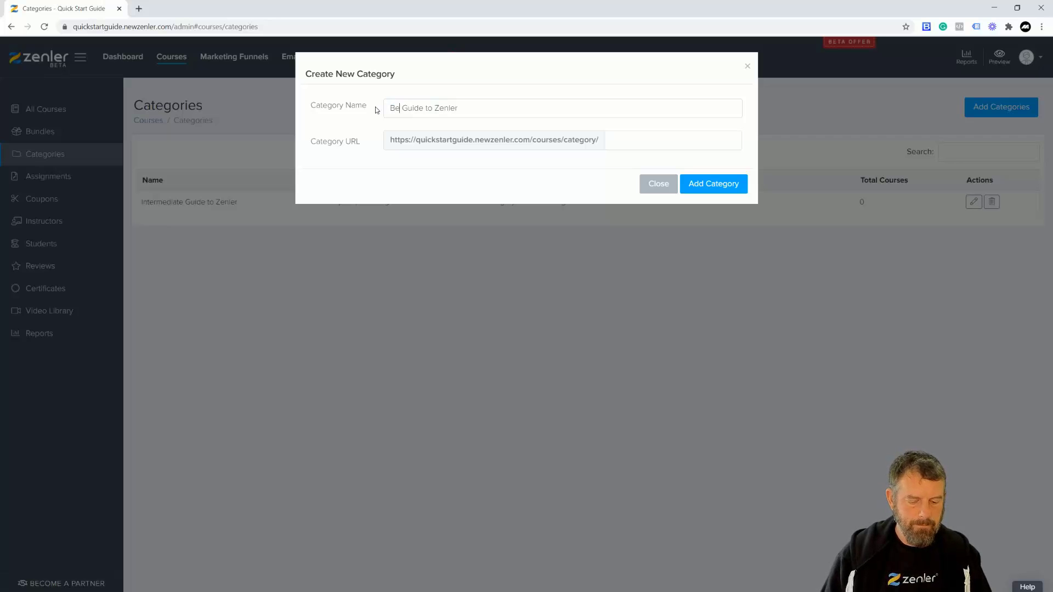
pyautogui.write('s')
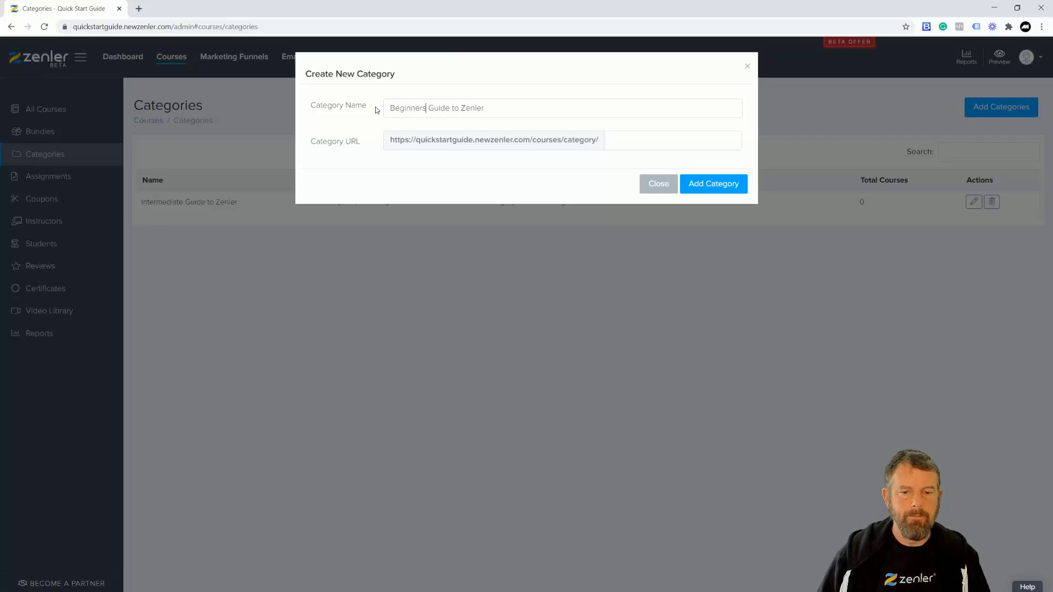
pyautogui.moveTo(502, 104); pyautogui.dragTo(383, 111)
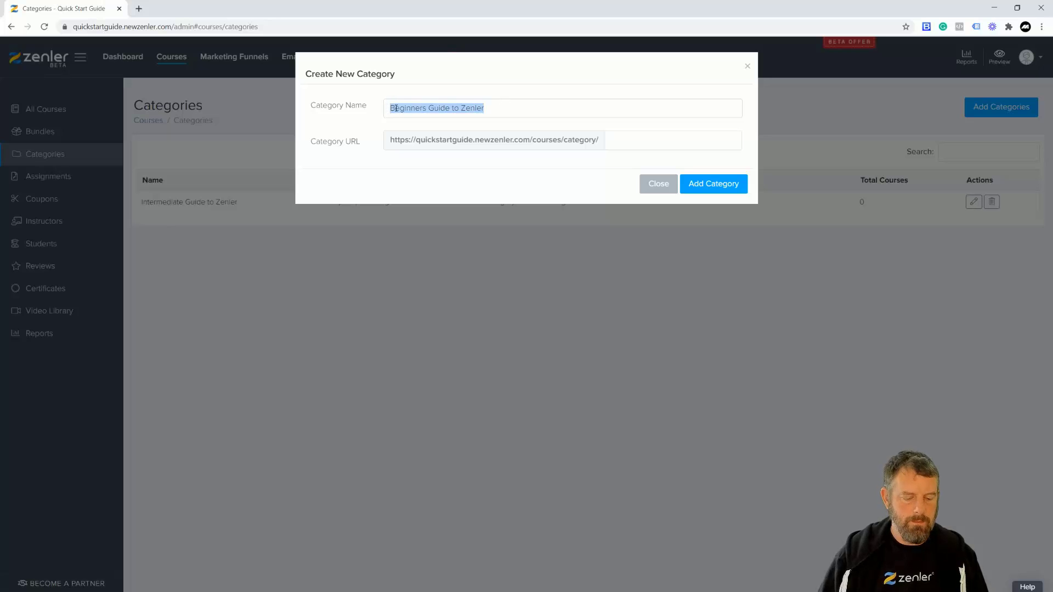
pyautogui.click(617, 139)
pyautogui.hotkey('ctrl', 'v')
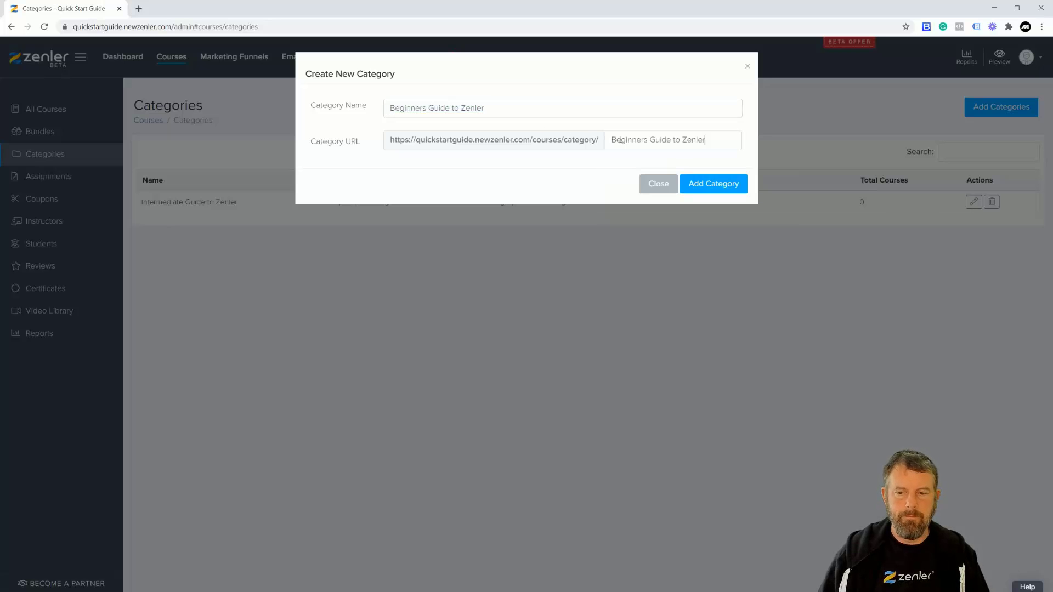
pyautogui.click(699, 187)
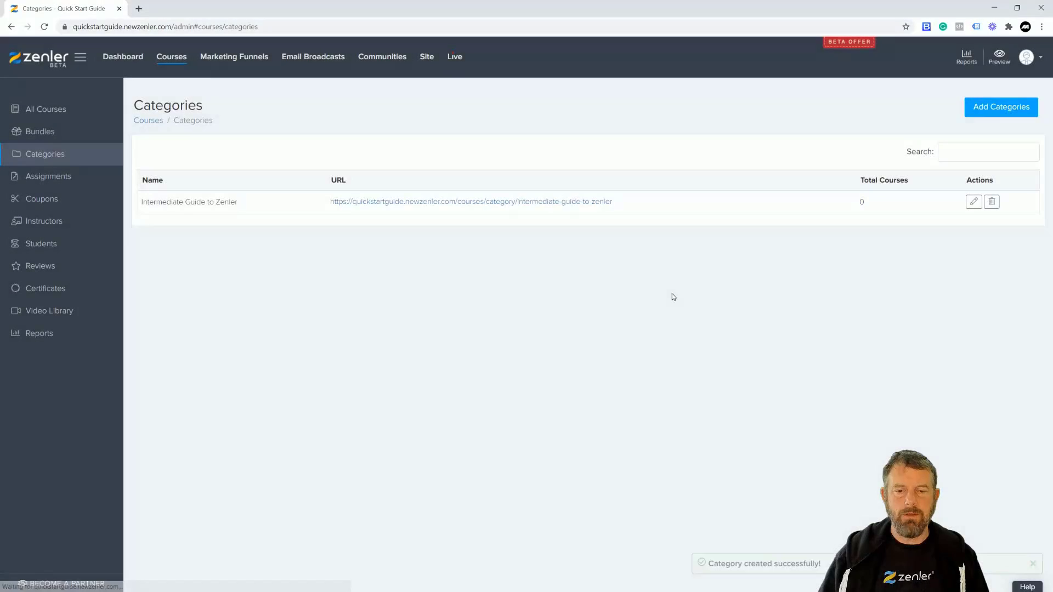
# Create a third course category named "Advanced Guide to Zenler", using the same text for its URL
pyautogui.click(988, 113)
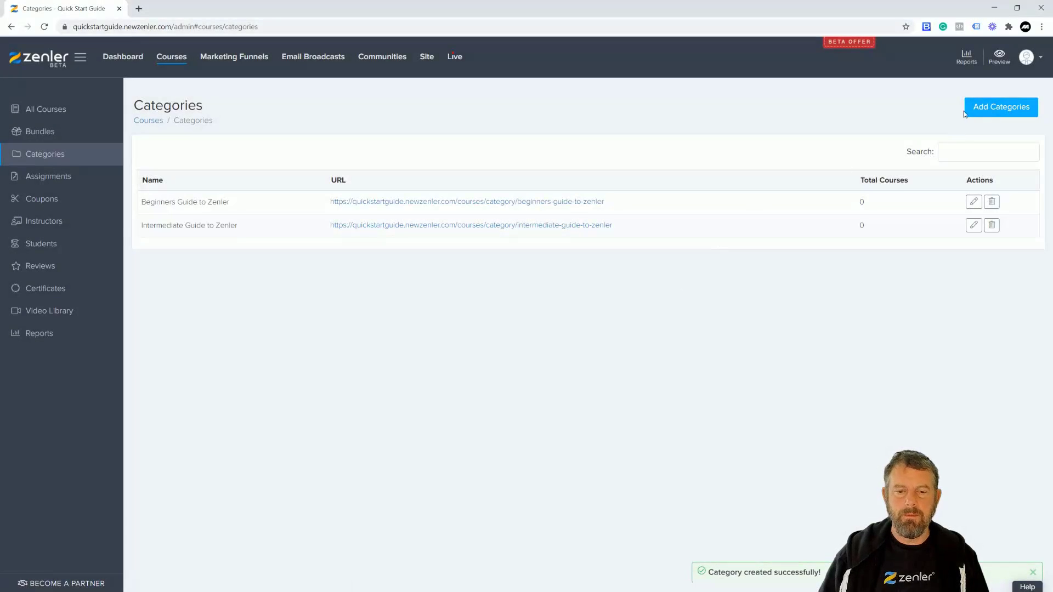
pyautogui.click(432, 109)
pyautogui.hotkey('ctrl', 'v')
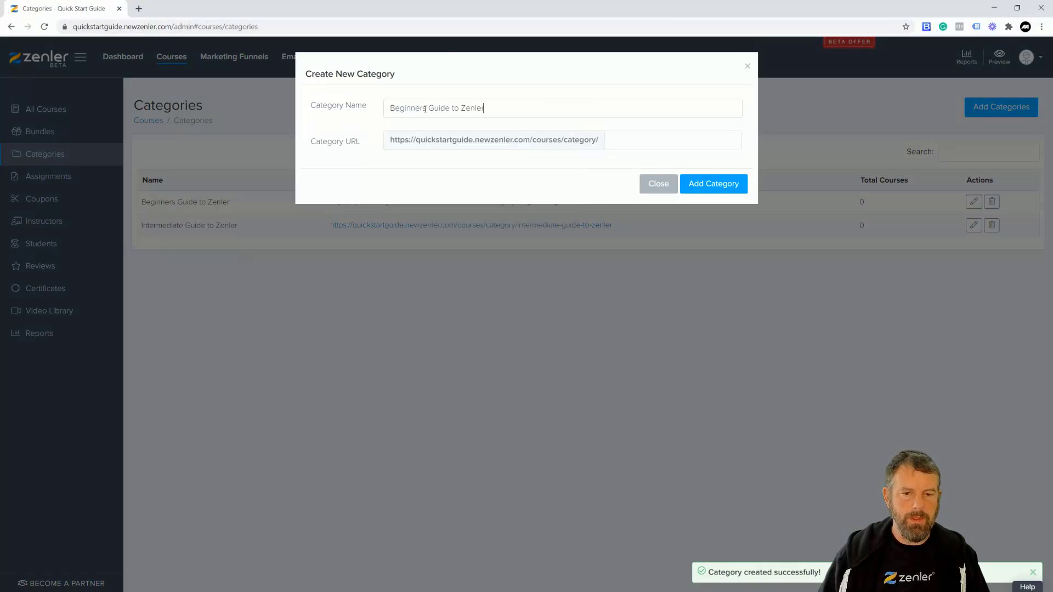
pyautogui.moveTo(423, 108); pyautogui.dragTo(383, 108)
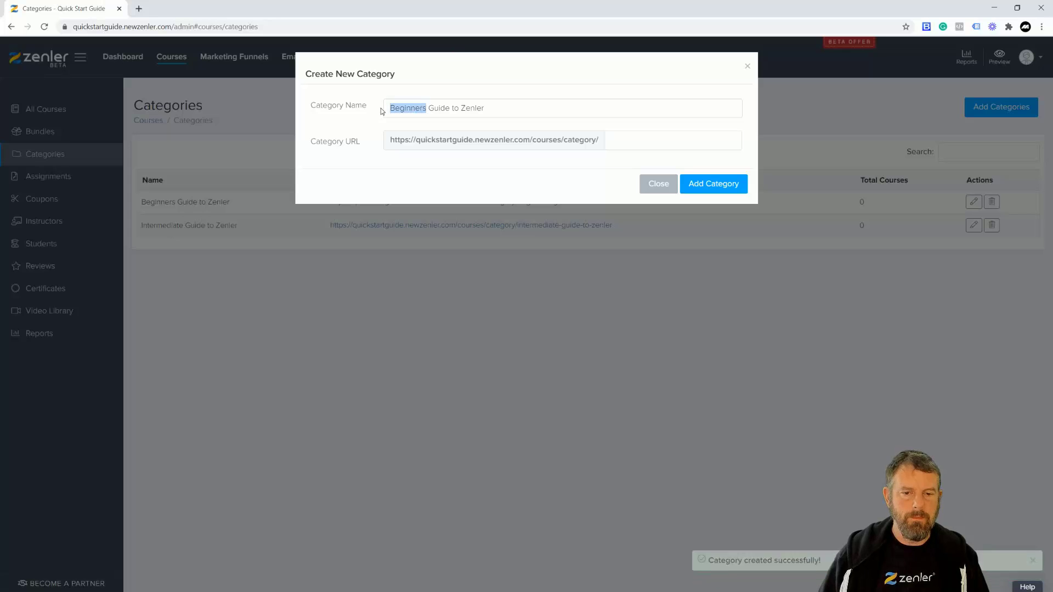
pyautogui.write('Advanced')
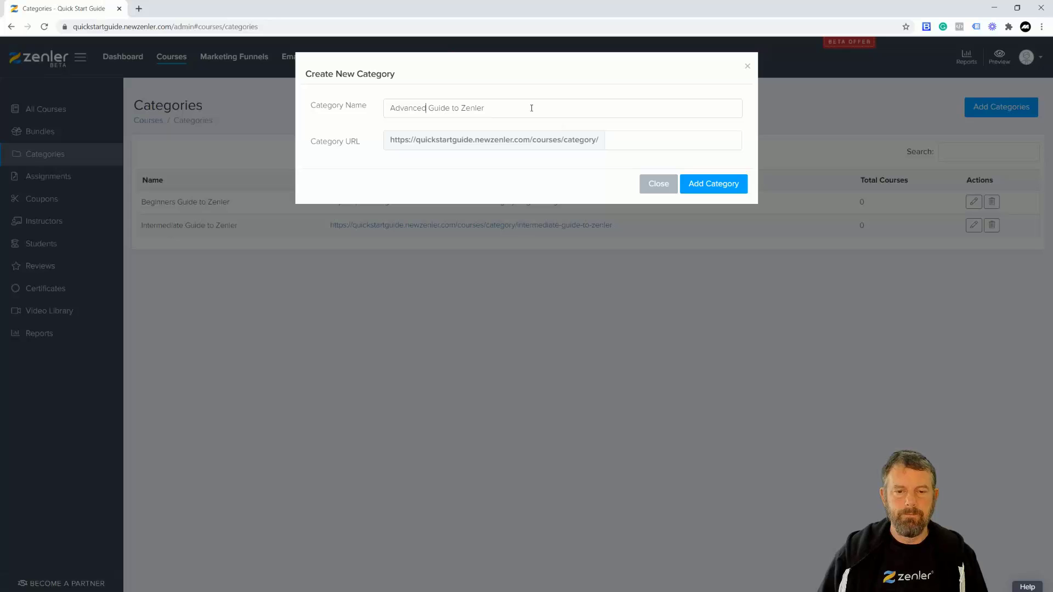
pyautogui.moveTo(532, 108); pyautogui.dragTo(308, 115)
pyautogui.click(630, 146)
pyautogui.hotkey('ctrl', 'v')
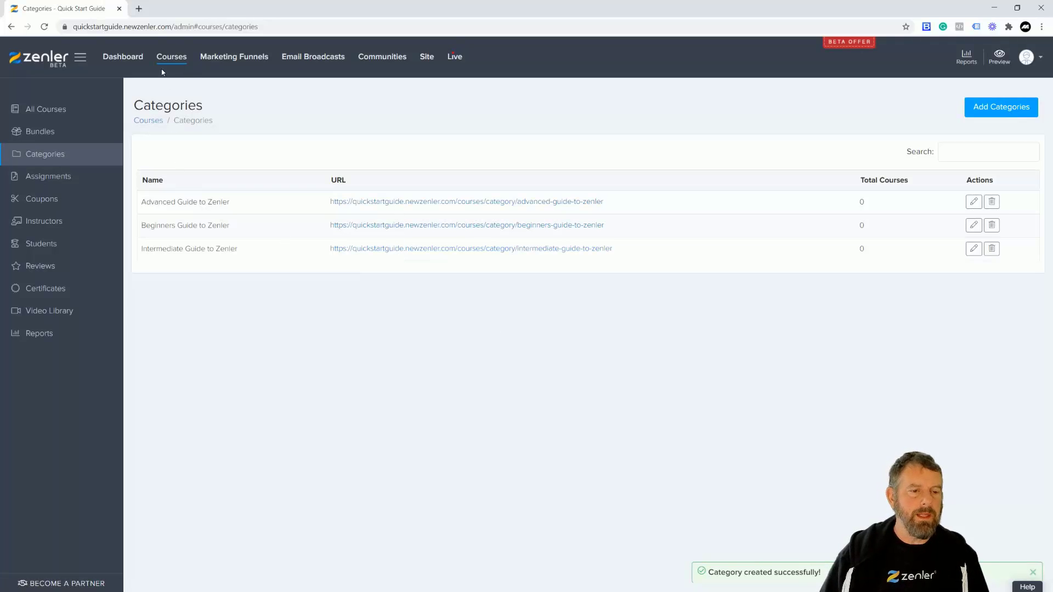
# Assign the Intermediate Guide to Zenler category to the Intermediate Guide to Zenler course and save the course details
pyautogui.click(171, 57)
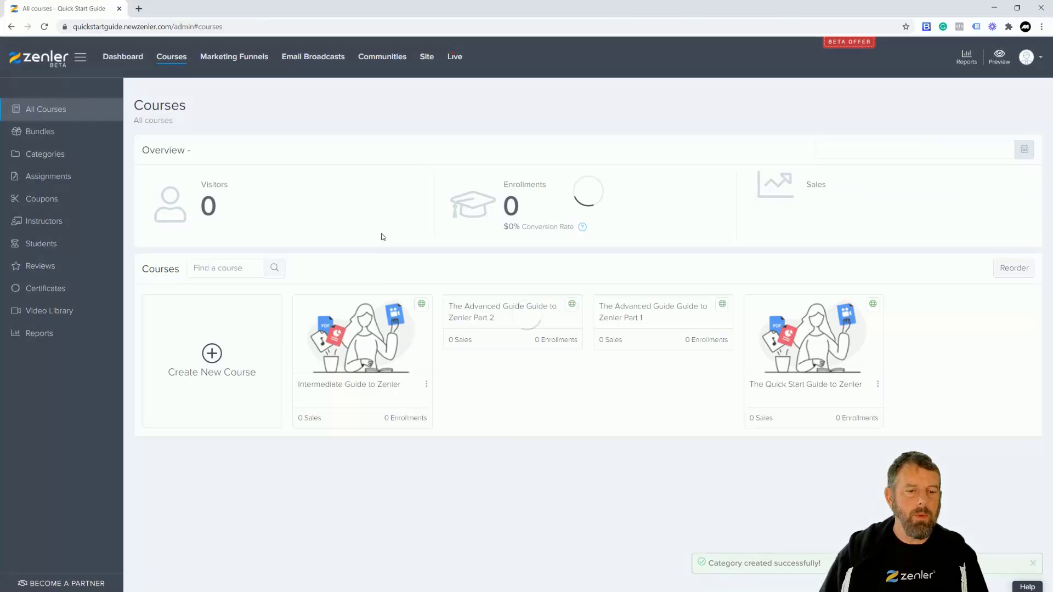
pyautogui.click(372, 330)
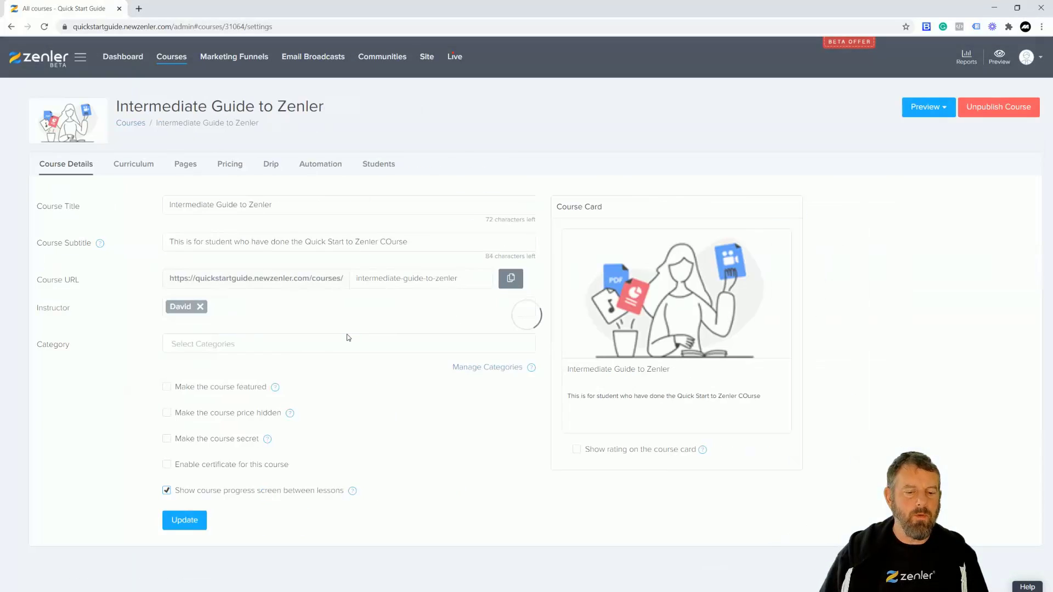
pyautogui.click(173, 345)
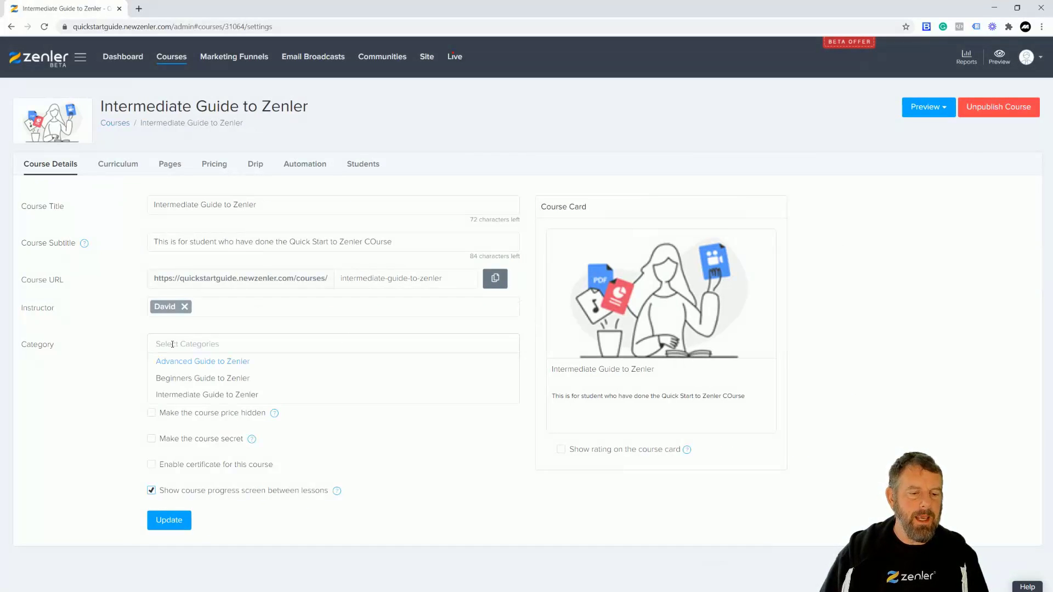
pyautogui.click(170, 396)
pyautogui.click(173, 522)
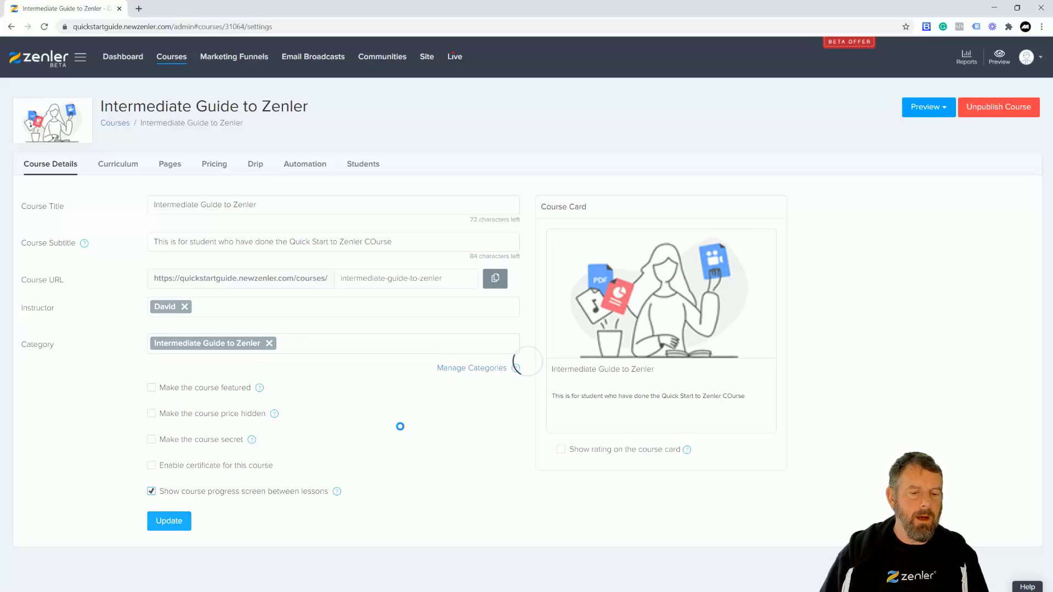
# Assign the Advanced Guide to Zenler category to The Advanced Guide Guide to Zenler Part 2 course and save it
pyautogui.click(172, 57)
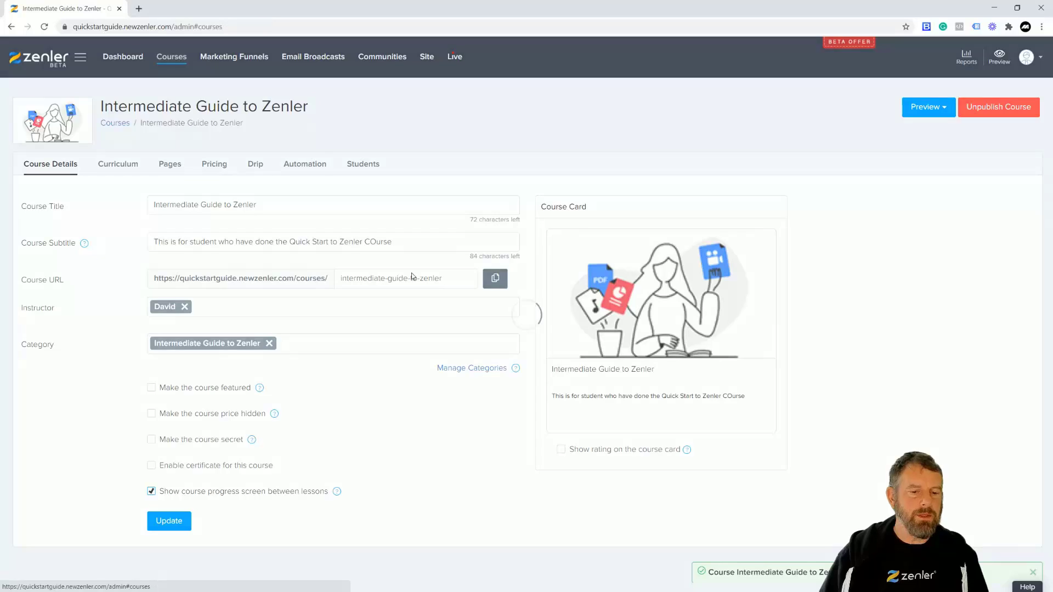
pyautogui.click(519, 352)
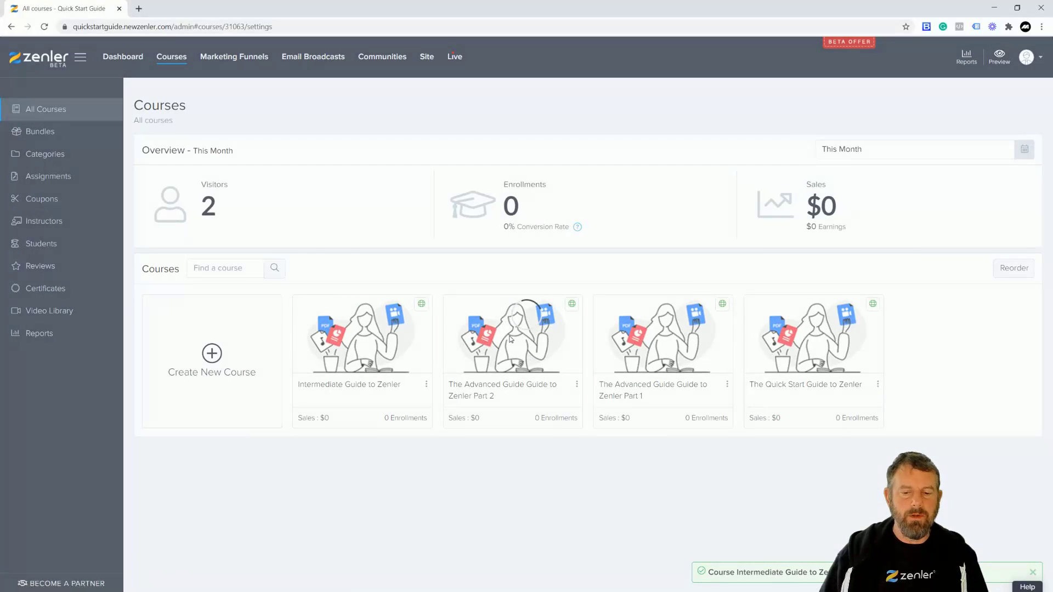
pyautogui.click(201, 342)
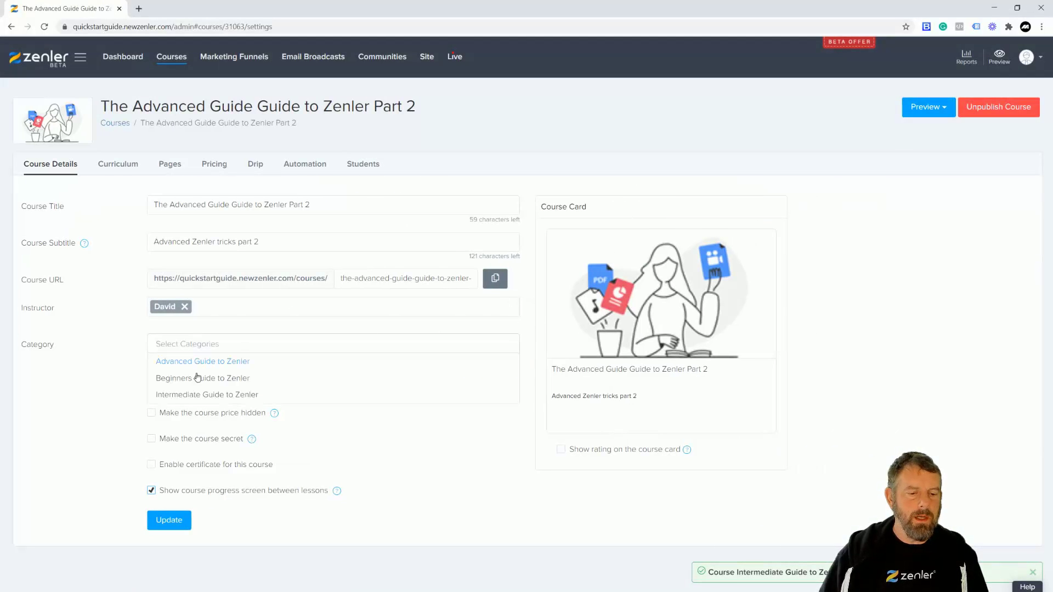
pyautogui.click(176, 362)
pyautogui.click(168, 524)
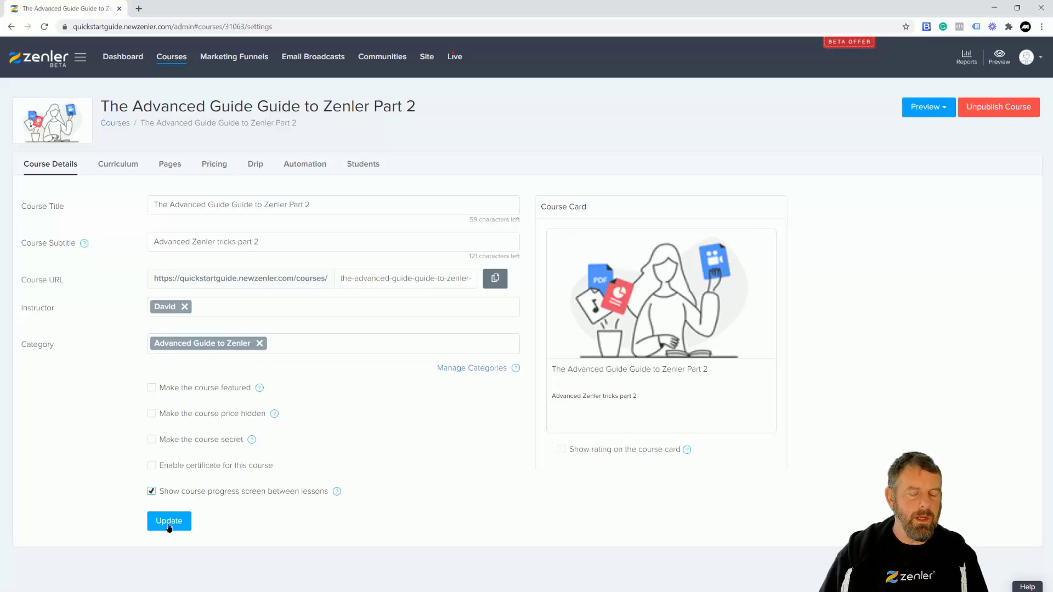
# Assign the Advanced Guide to Zenler category to The Advanced Guide Guide to Zenler Part 1 course and save it
pyautogui.click(175, 59)
pyautogui.click(636, 340)
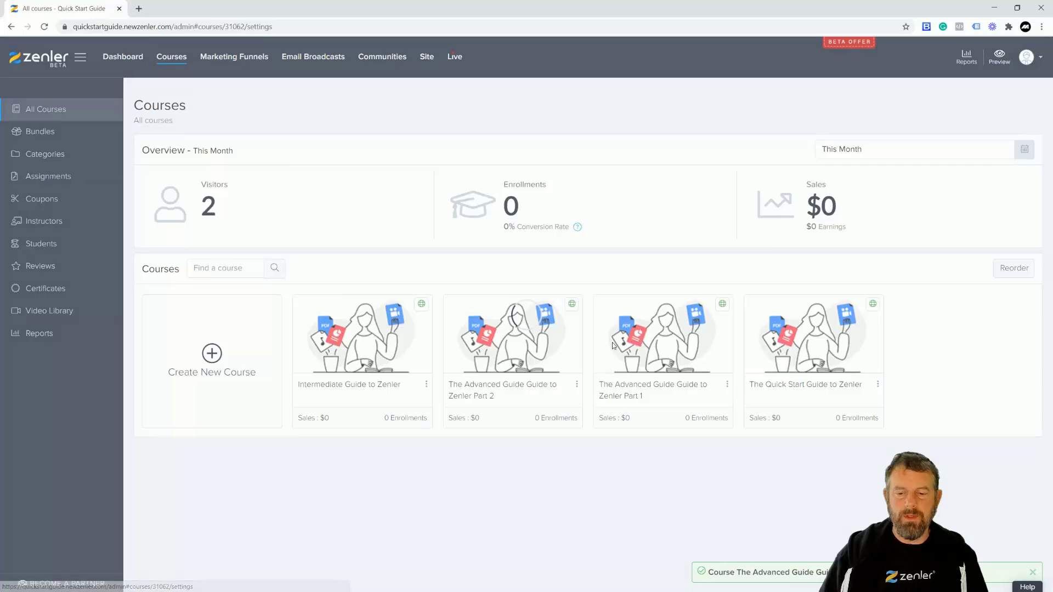
pyautogui.click(211, 341)
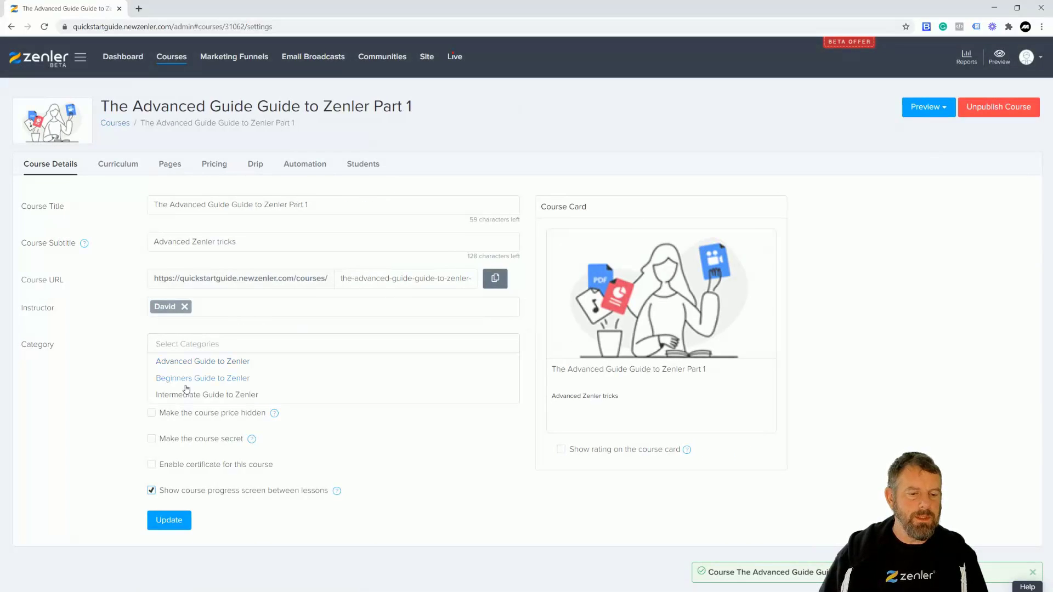
pyautogui.click(180, 362)
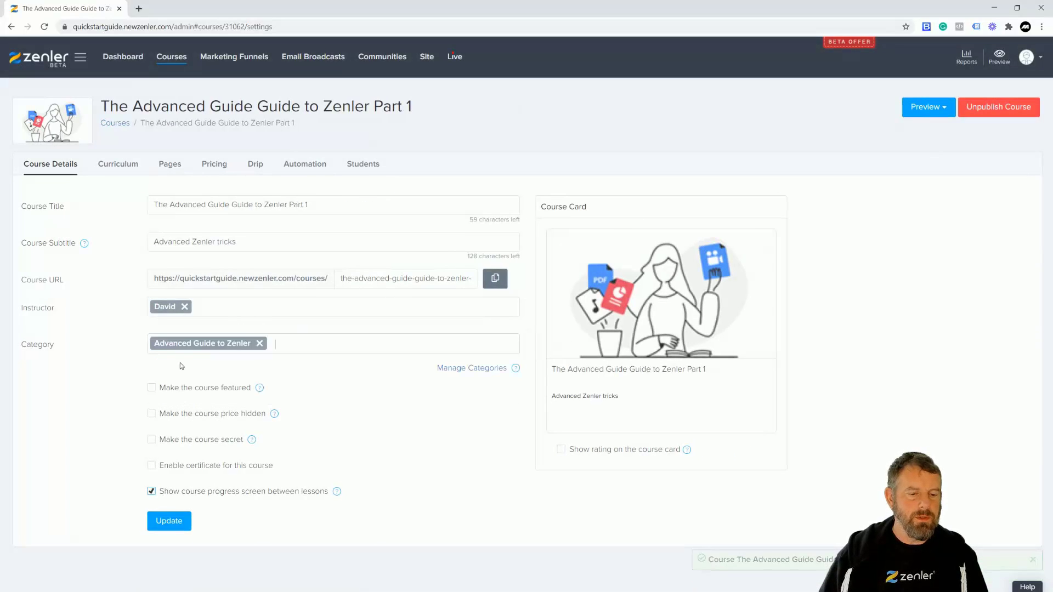
pyautogui.click(168, 526)
# Assign the Beginners Guide to Zenler category to The Quick Start Guide to Zenler course and save its details
pyautogui.click(175, 63)
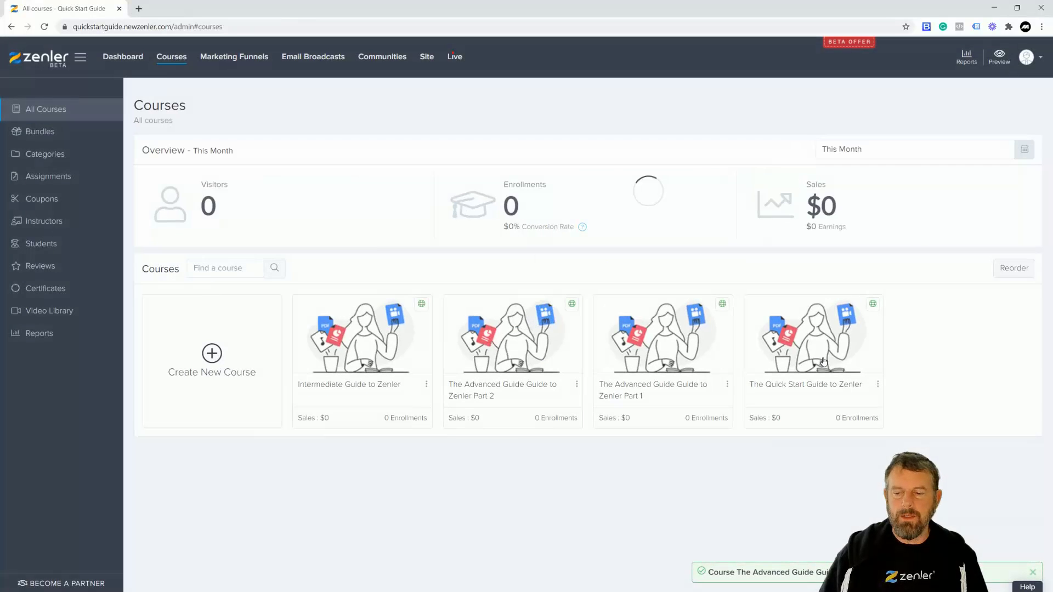
pyautogui.click(824, 361)
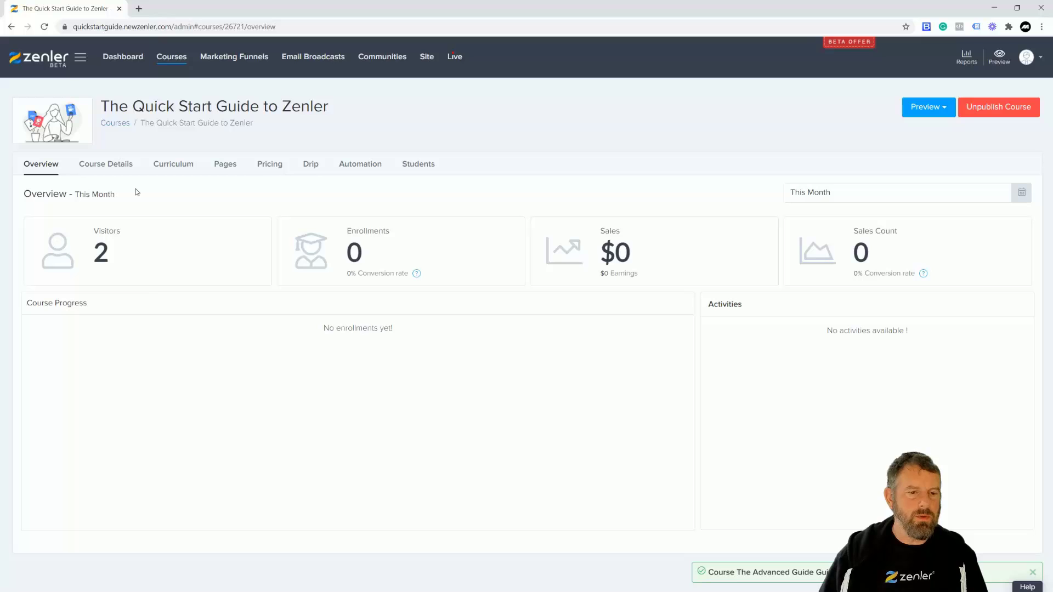
pyautogui.click(108, 169)
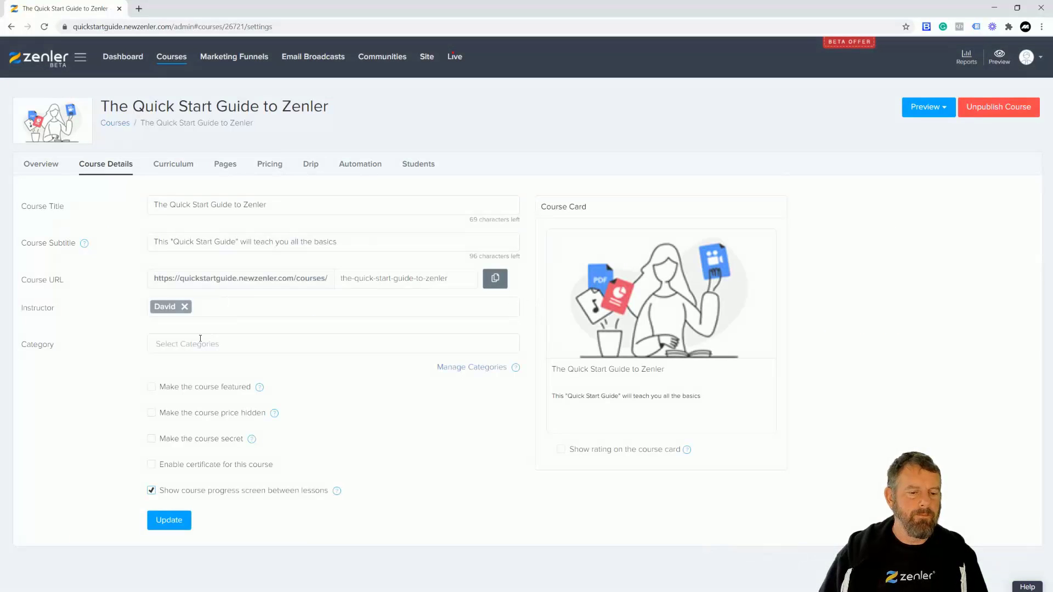
pyautogui.click(188, 378)
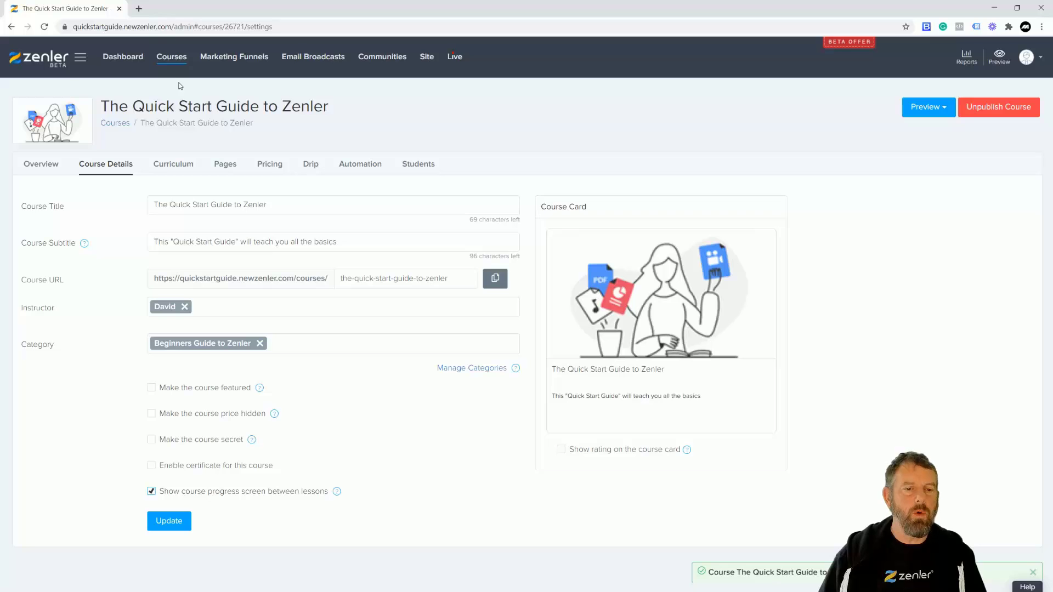
# Review the course categories, check the courses and URL inside the Advanced Guide to Zenler category, and return to the category list
pyautogui.click(173, 59)
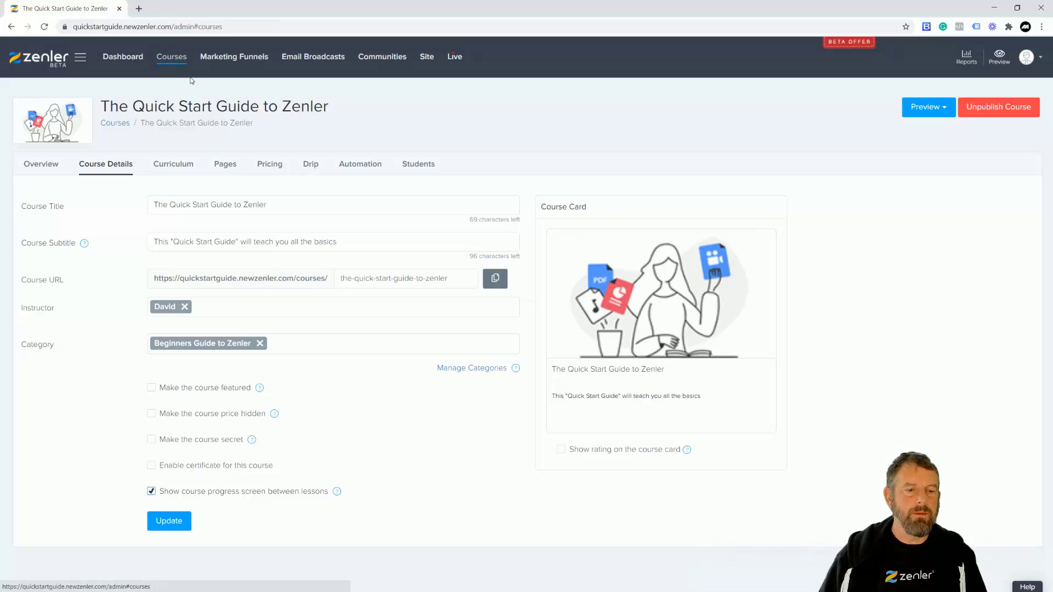
pyautogui.click(43, 157)
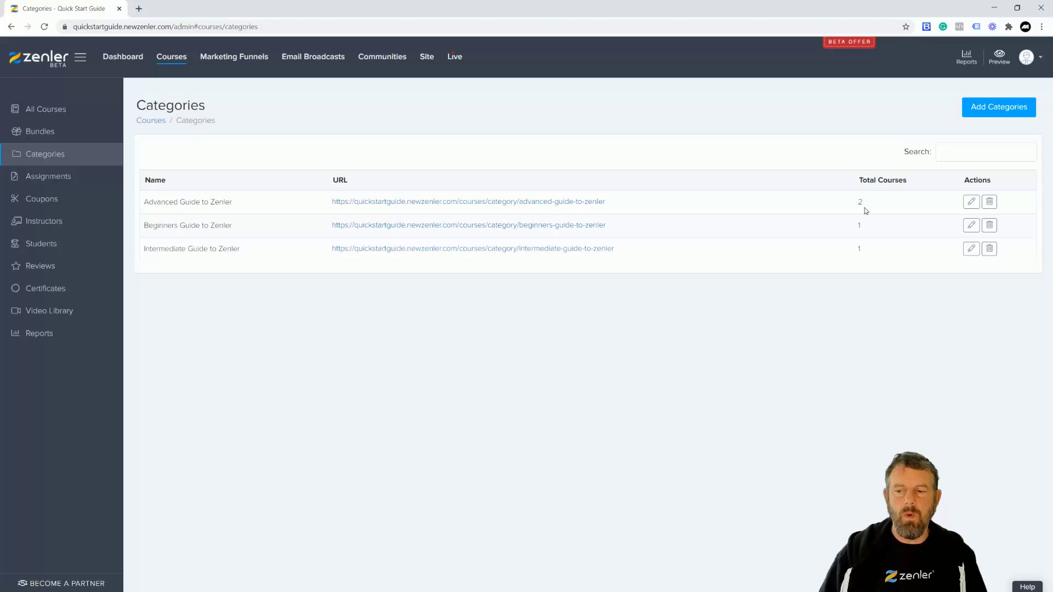
pyautogui.click(971, 203)
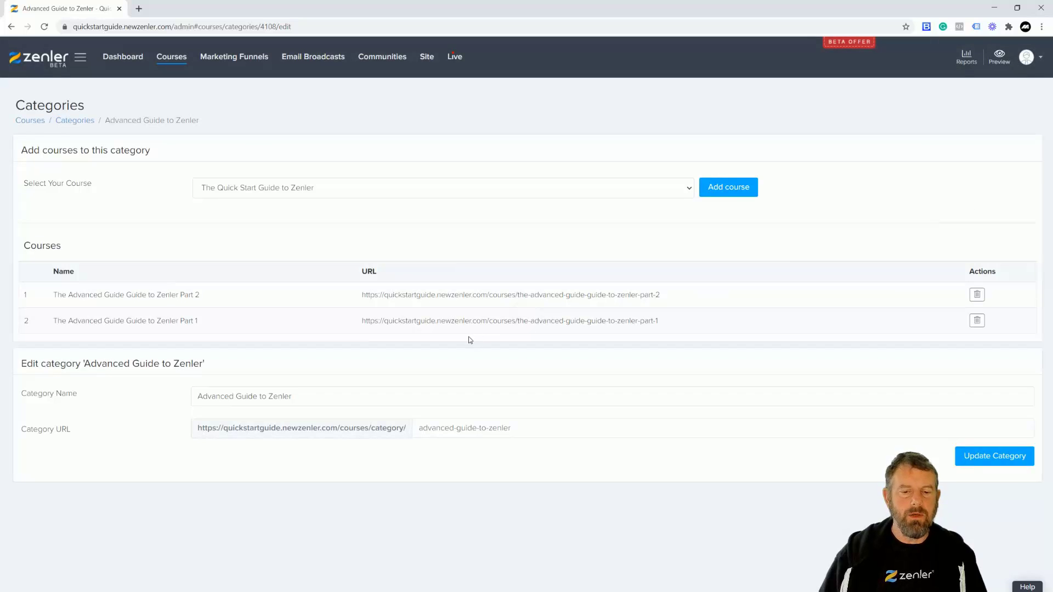
pyautogui.moveTo(79, 295); pyautogui.dragTo(219, 298)
pyautogui.moveTo(104, 320); pyautogui.dragTo(243, 325)
pyautogui.moveTo(197, 430); pyautogui.dragTo(360, 429)
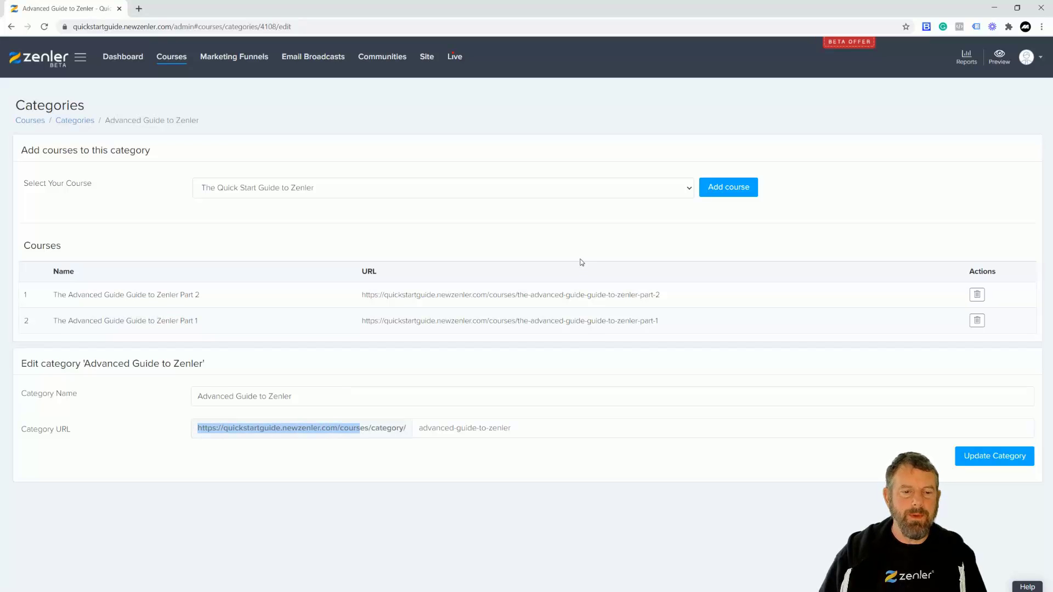
pyautogui.click(11, 26)
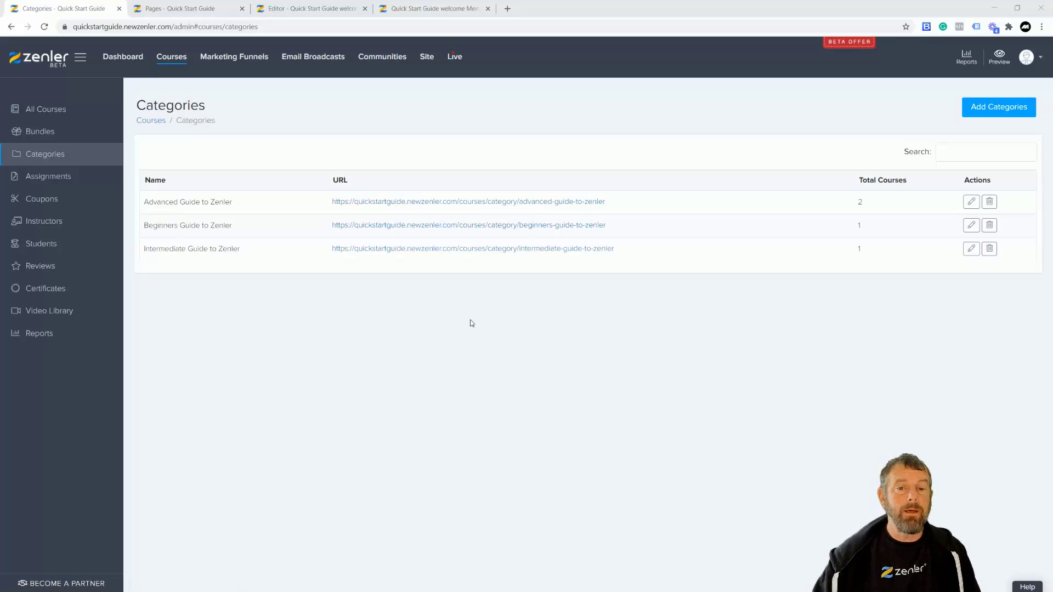
# Examine the category filter options in the All Courses section of the published members' welcome page
pyautogui.click(407, 14)
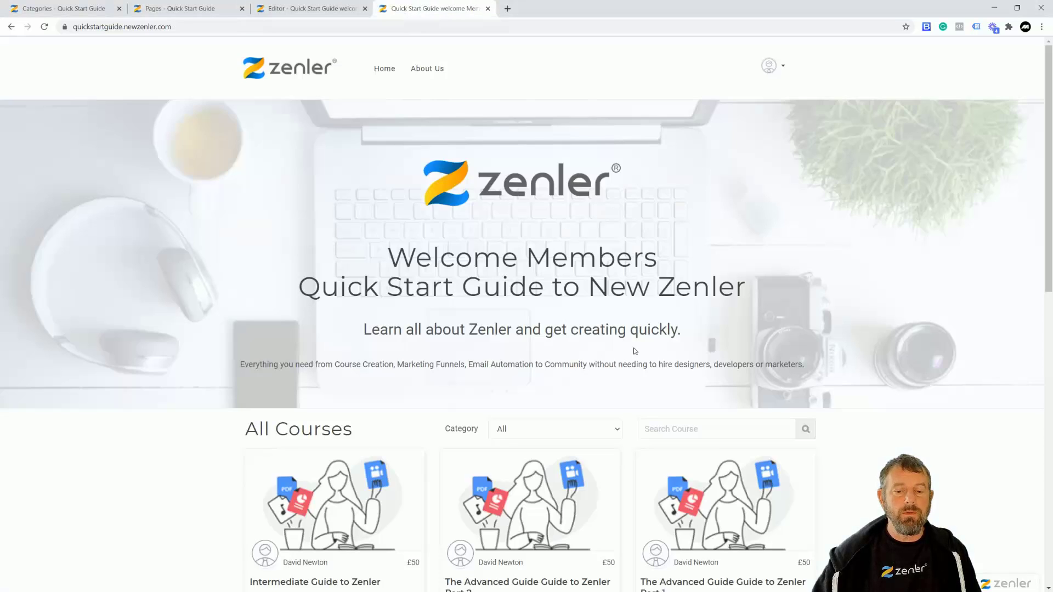
pyautogui.scroll(-3, 842, 382)
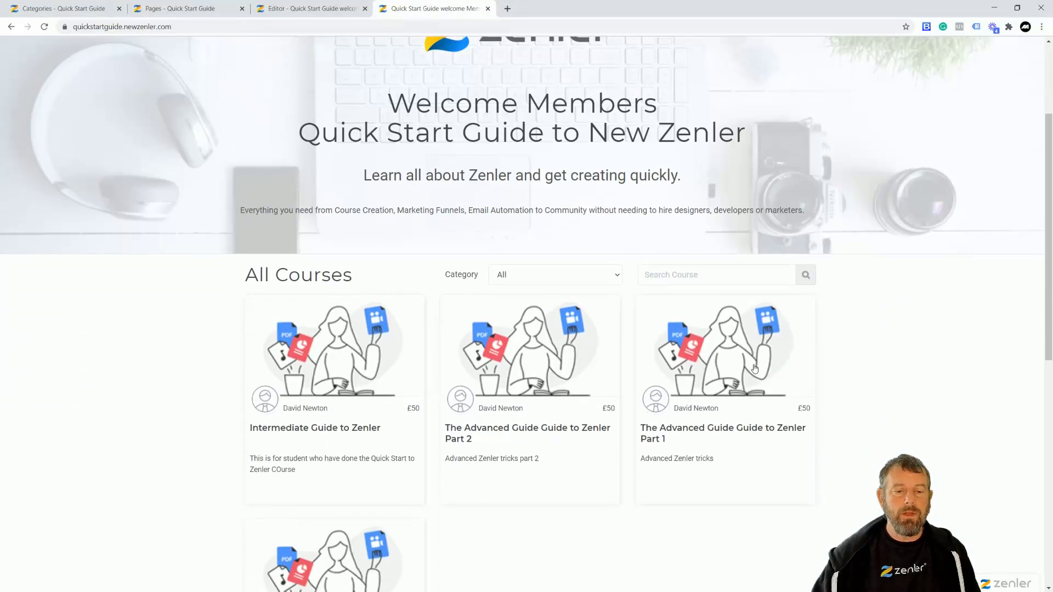
pyautogui.click(616, 282)
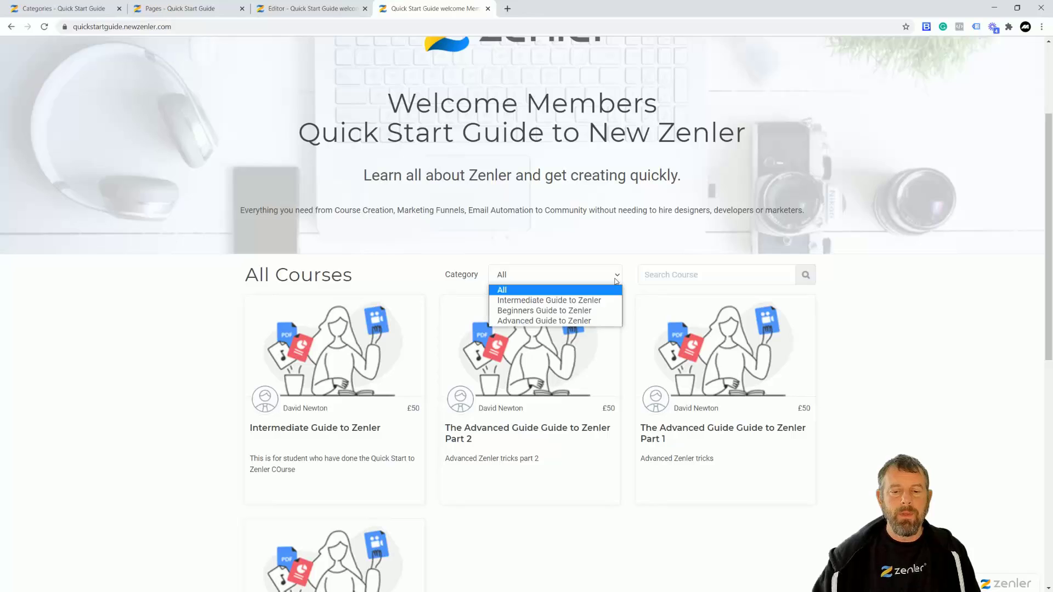
pyautogui.click(458, 275)
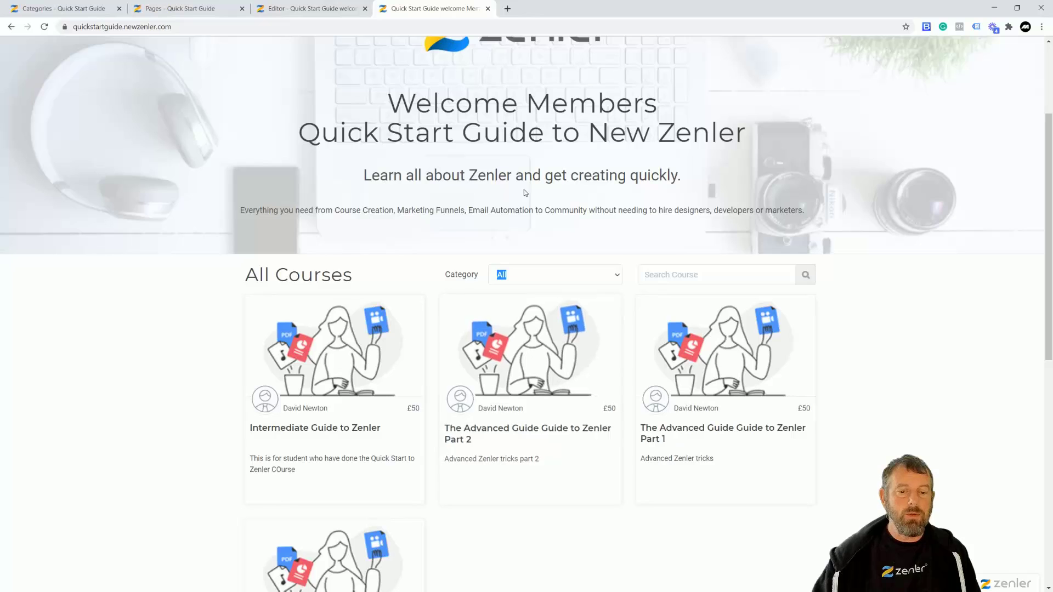
# Examine the All Courses section of the Quick Start Guide welcome Members page in the page editor
pyautogui.click(310, 9)
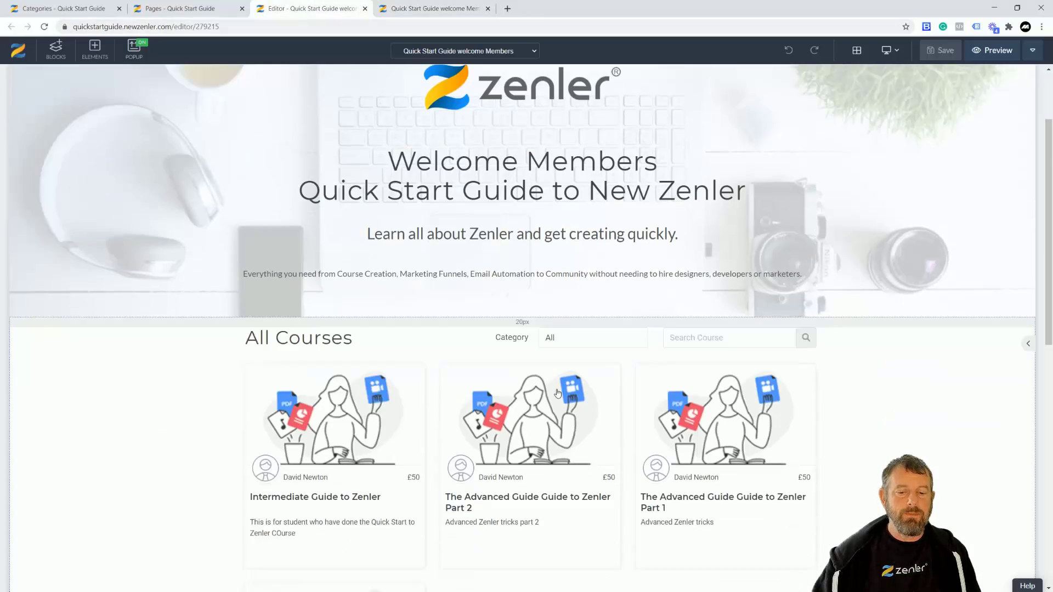
pyautogui.scroll(-5, 515, 198)
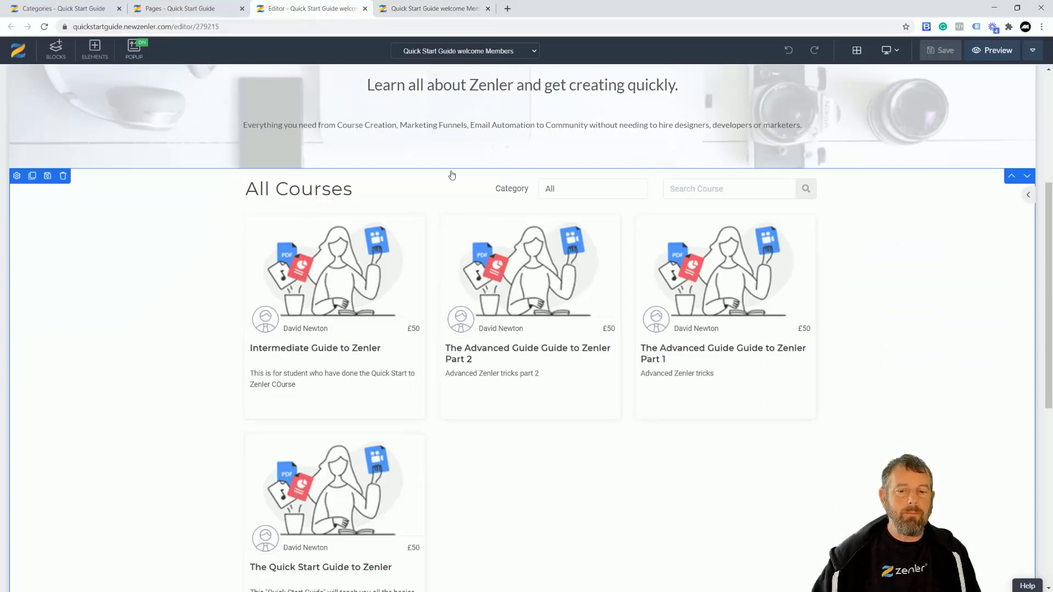
pyautogui.scroll(-6, 514, 259)
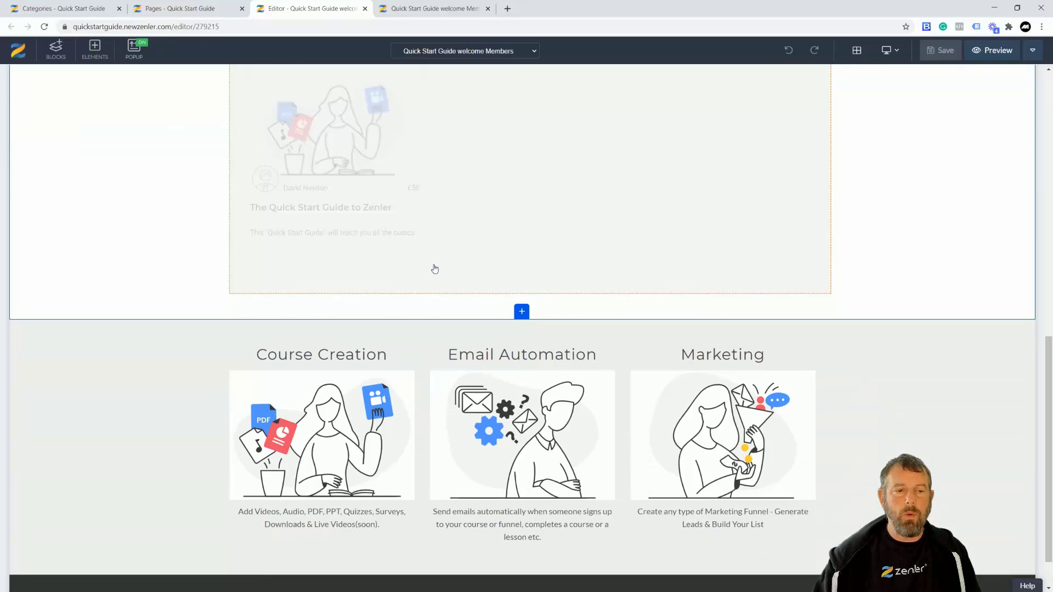
pyautogui.scroll(6, 111, 172)
pyautogui.scroll(2, 115, 173)
# Insert the plain All Courses block, without filter and search, directly below the welcome banner
pyautogui.click(56, 50)
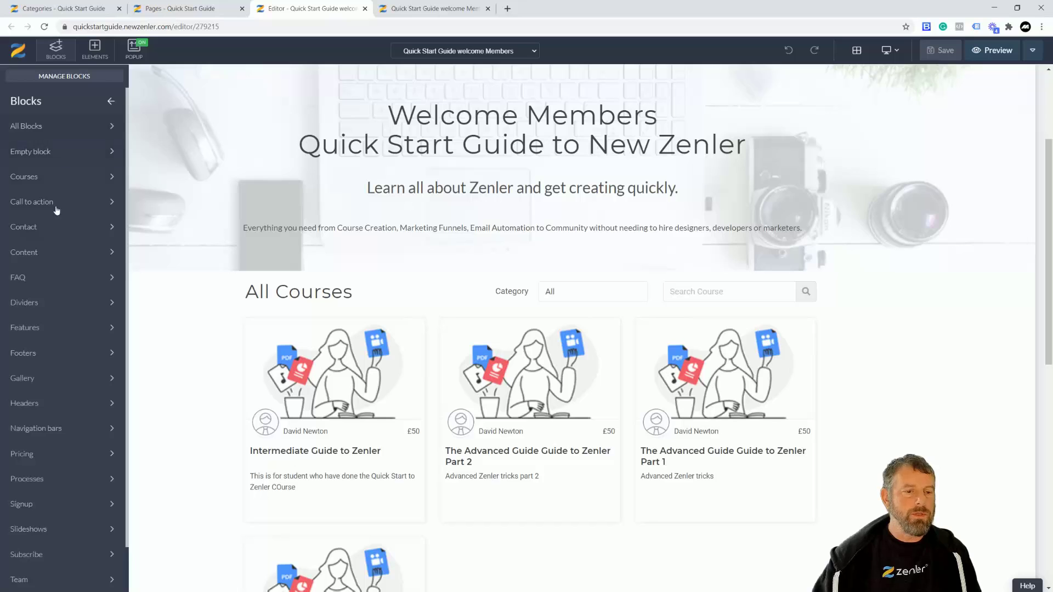
pyautogui.click(43, 177)
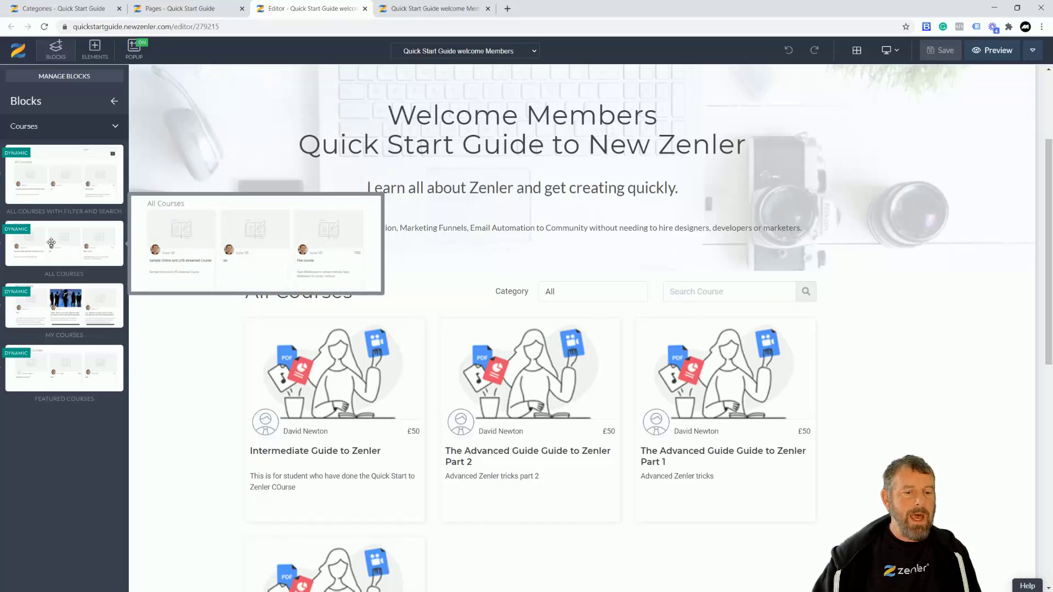
pyautogui.moveTo(54, 241); pyautogui.dragTo(460, 304)
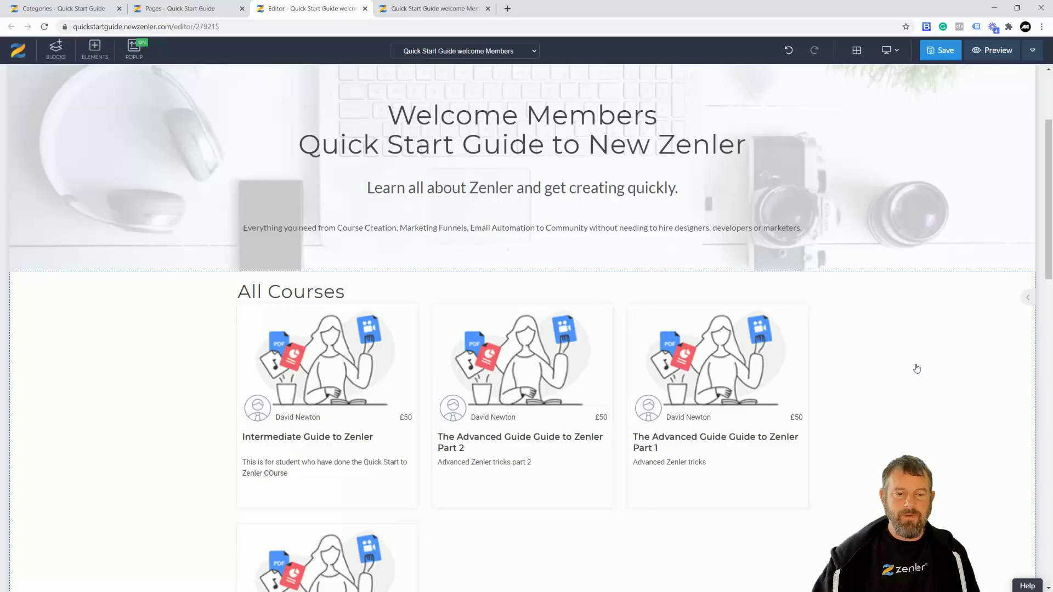
# Delete the newly added plain All Courses block from the welcome page and accept the deletion
pyautogui.scroll(-10, 913, 368)
pyautogui.scroll(10, 463, 336)
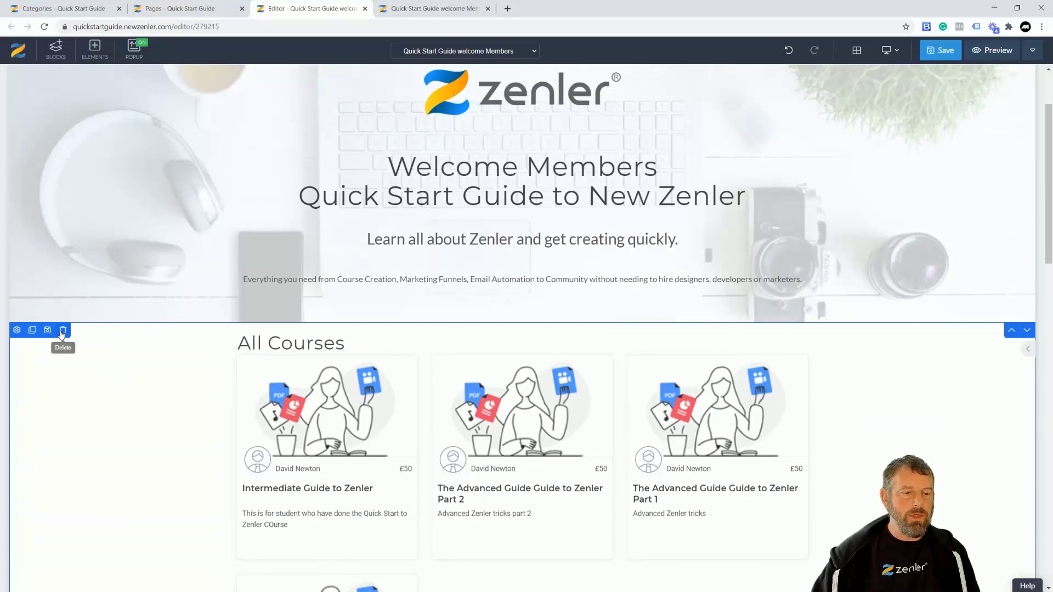
pyautogui.click(63, 330)
pyautogui.click(539, 163)
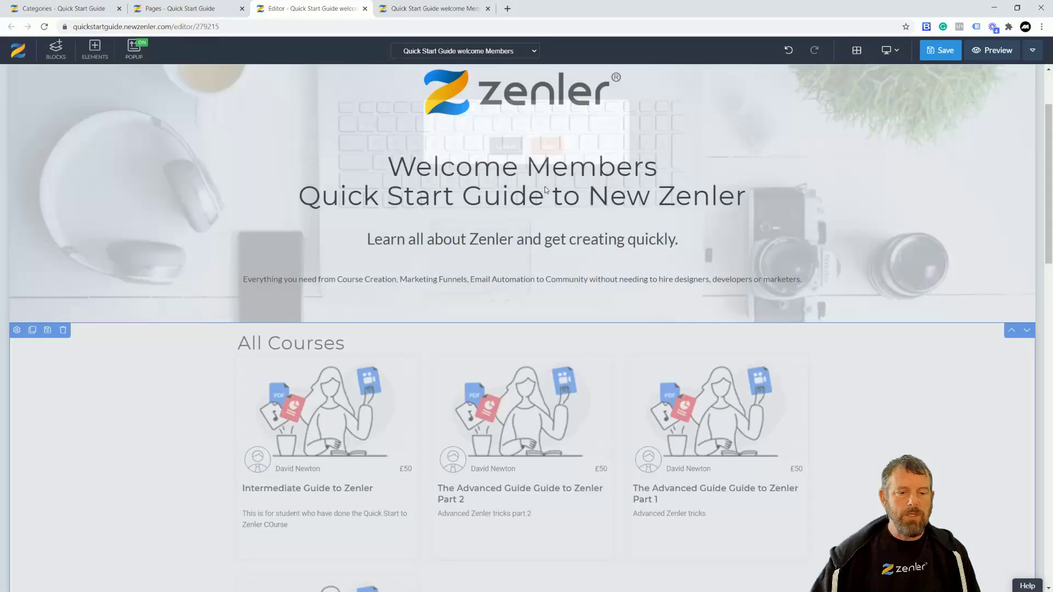
# Filter the published course list by the Beginners Guide to Zenler category, then by Advanced Guide to Zenler
pyautogui.click(429, 10)
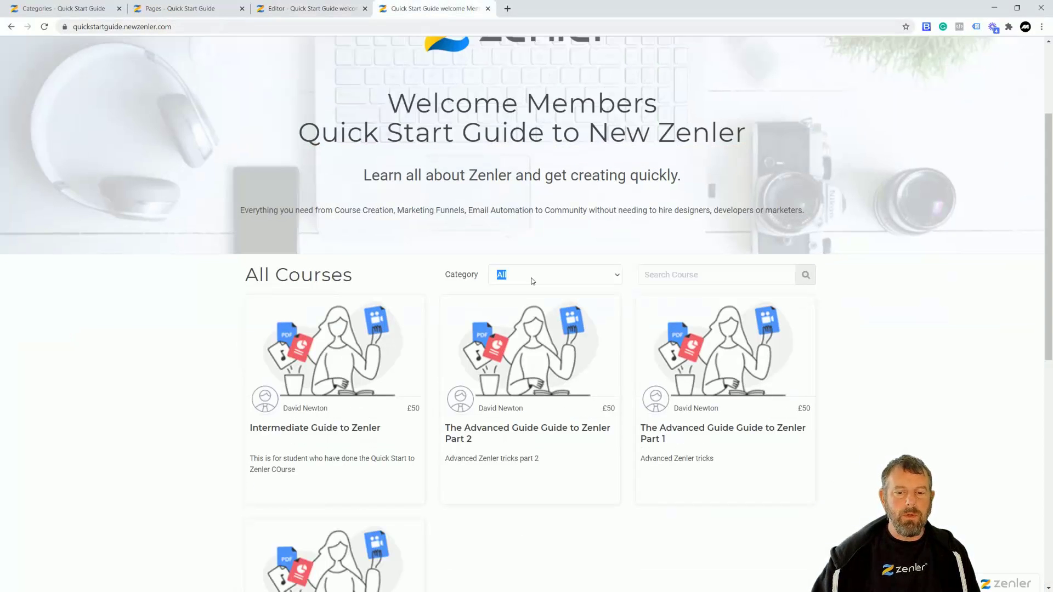
pyautogui.click(620, 281)
pyautogui.click(535, 309)
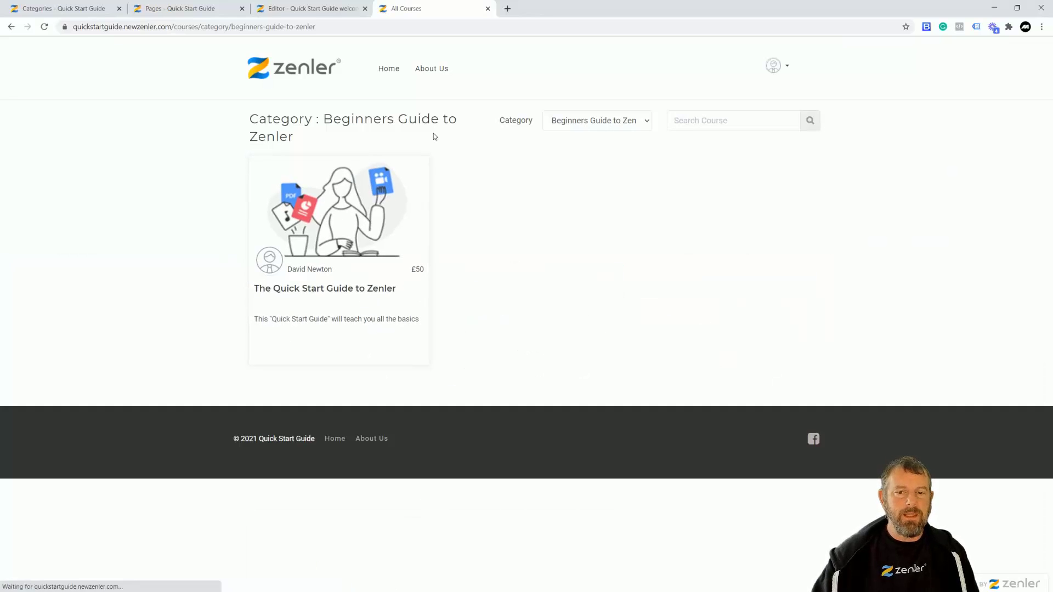
pyautogui.click(647, 125)
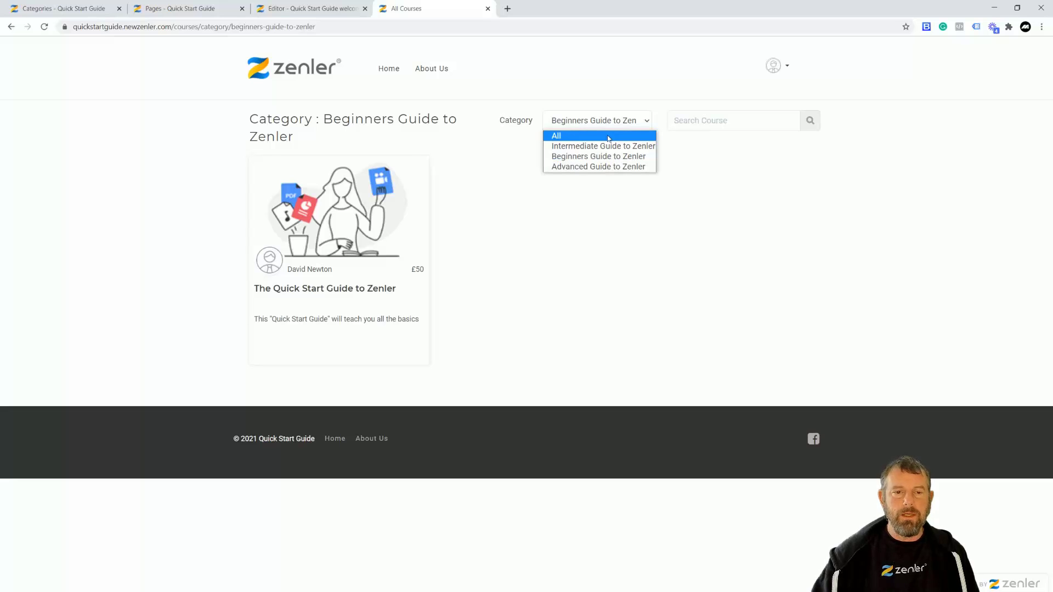
pyautogui.click(585, 168)
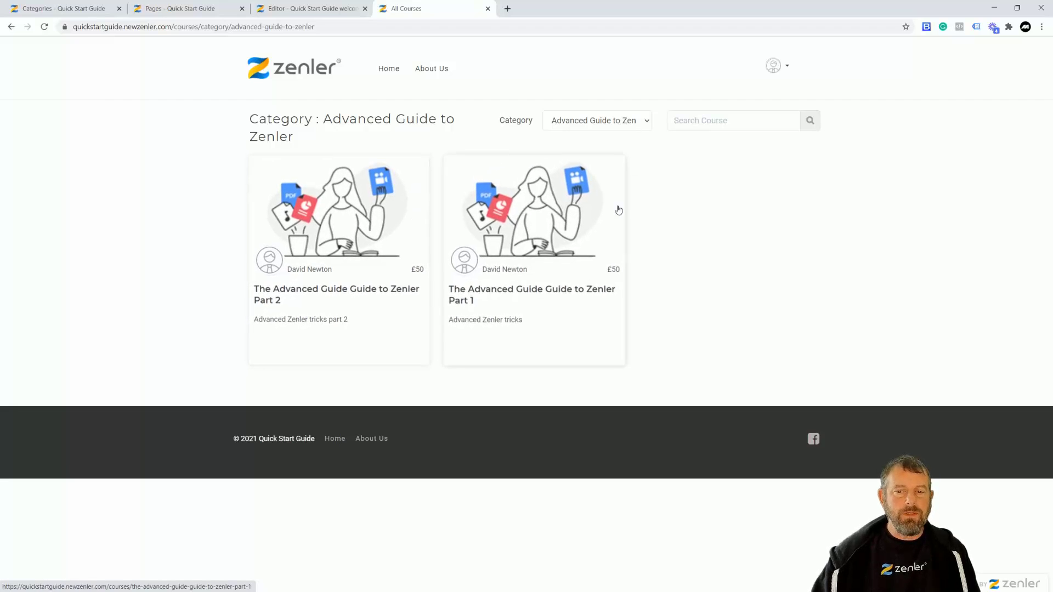
# Unpublish the All Courses page in its page settings and reload the published Advanced Guide to Zenler category page
pyautogui.click(195, 12)
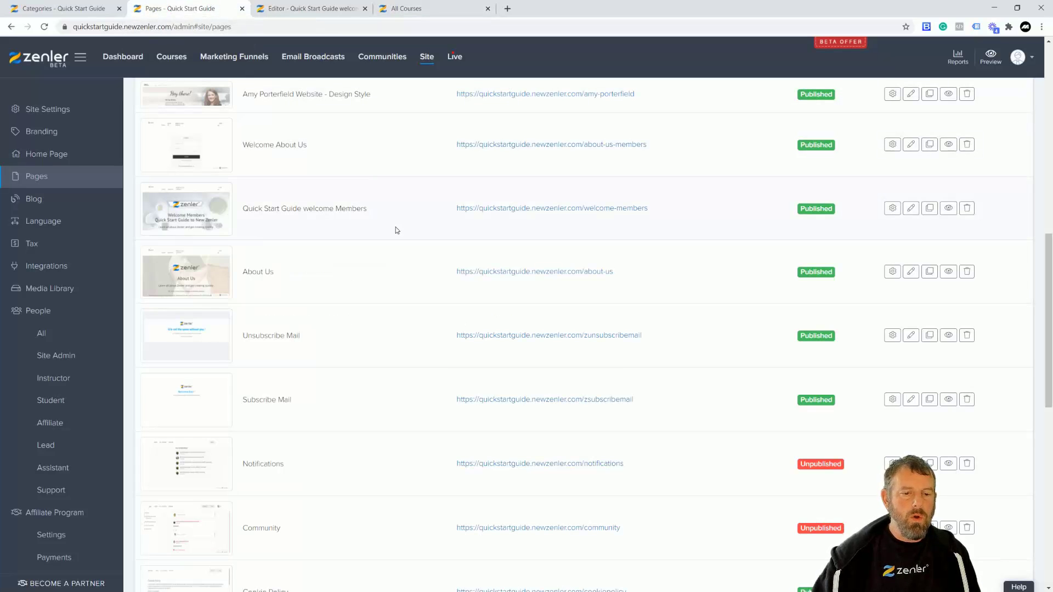
pyautogui.scroll(-6, 397, 230)
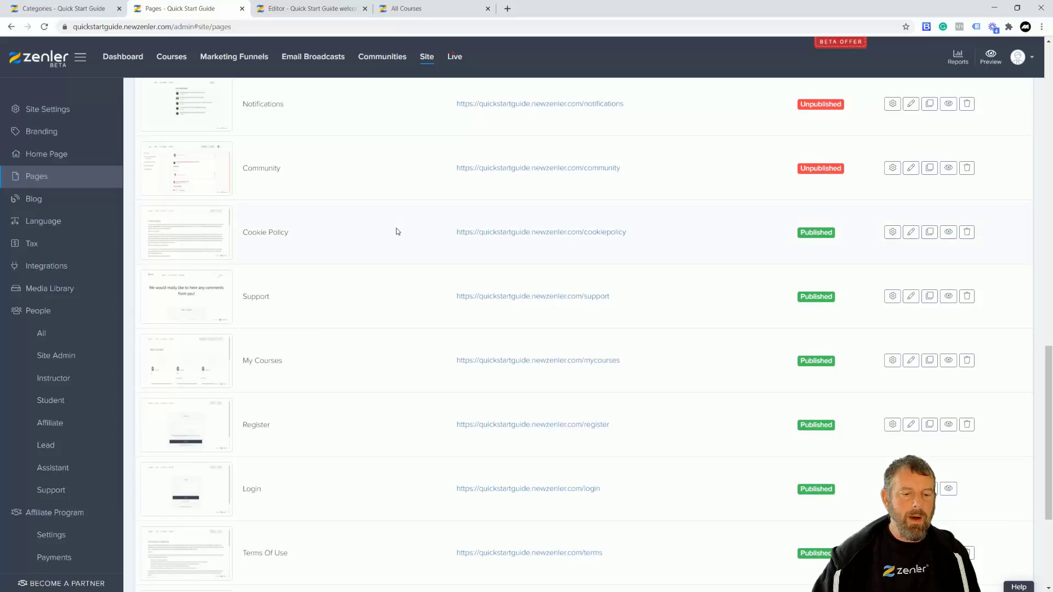
pyautogui.scroll(-4, 398, 231)
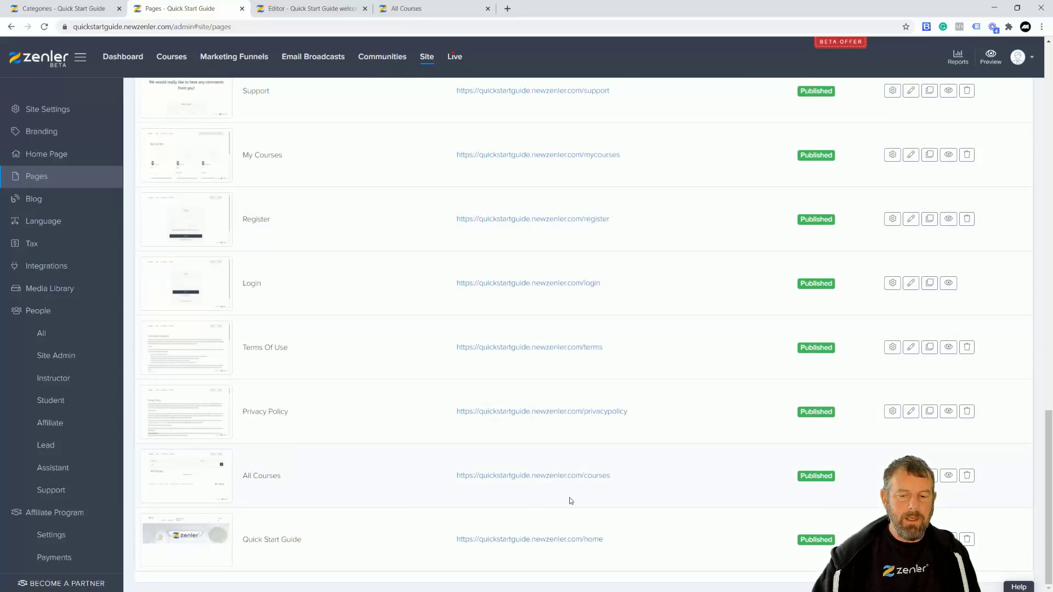
pyautogui.click(417, 10)
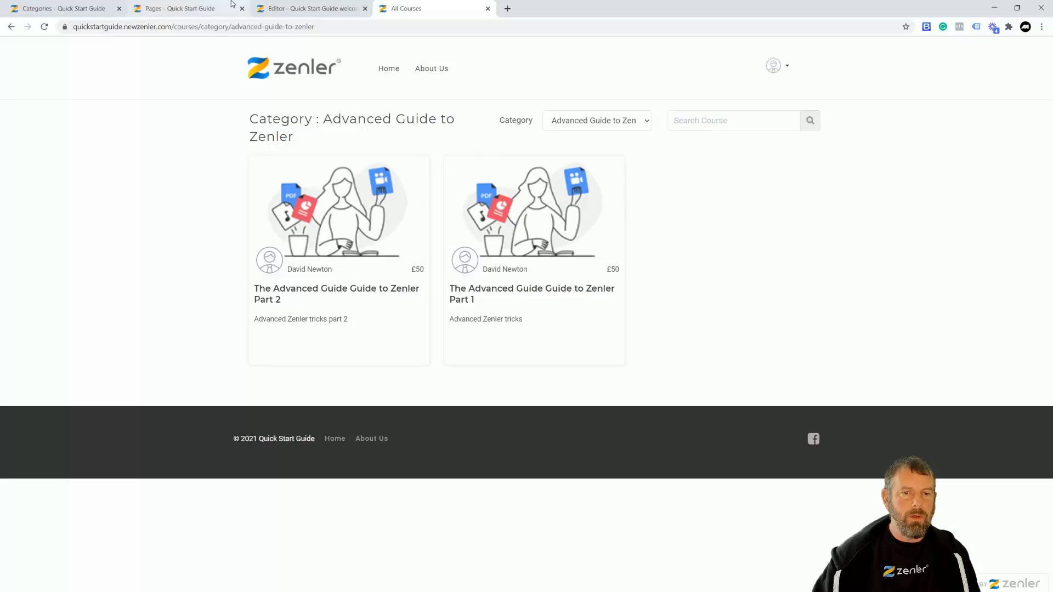
pyautogui.click(214, 10)
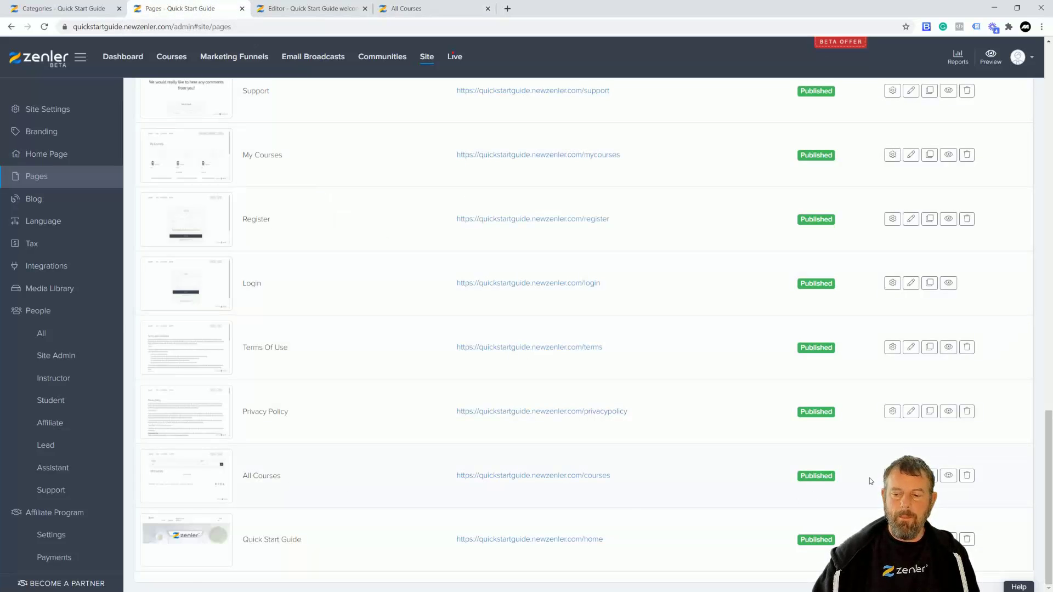
pyautogui.click(893, 475)
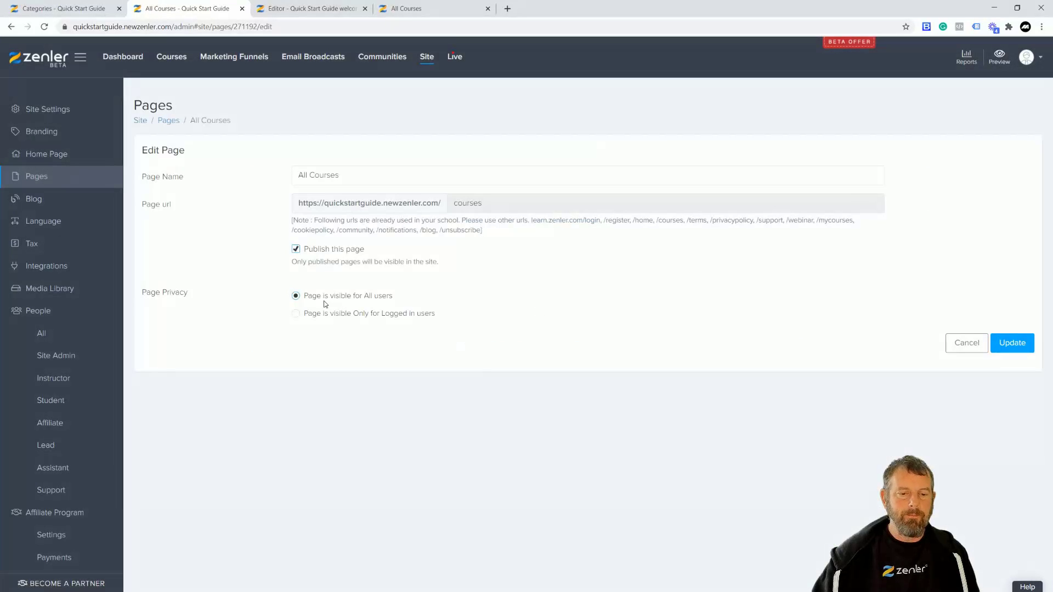
pyautogui.click(295, 250)
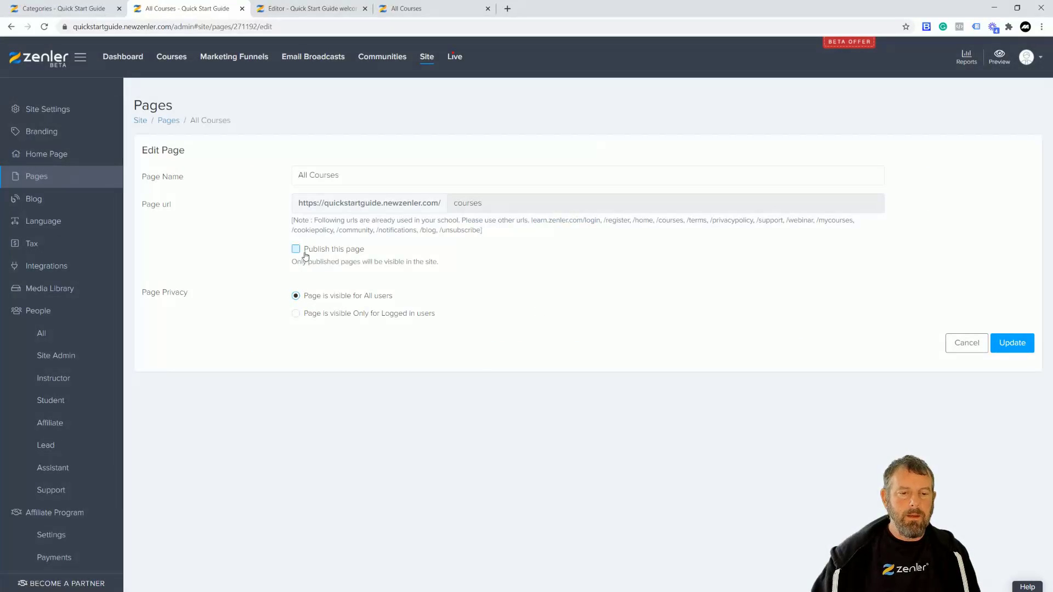
pyautogui.click(1007, 348)
pyautogui.click(403, 8)
pyautogui.click(44, 27)
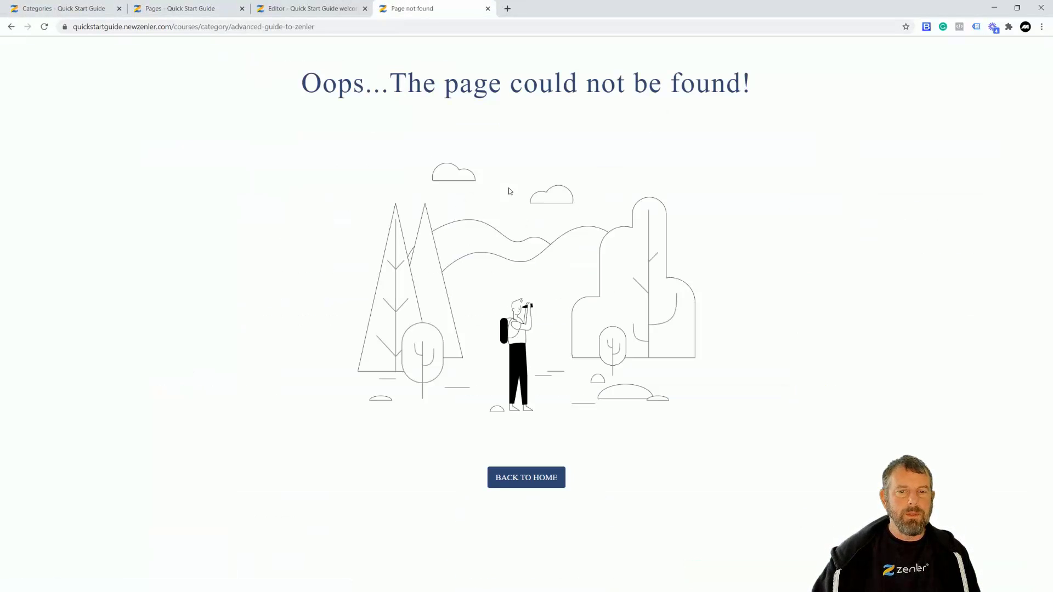
# Publish the All Courses page again in its page settings and reload the published category page
pyautogui.click(181, 8)
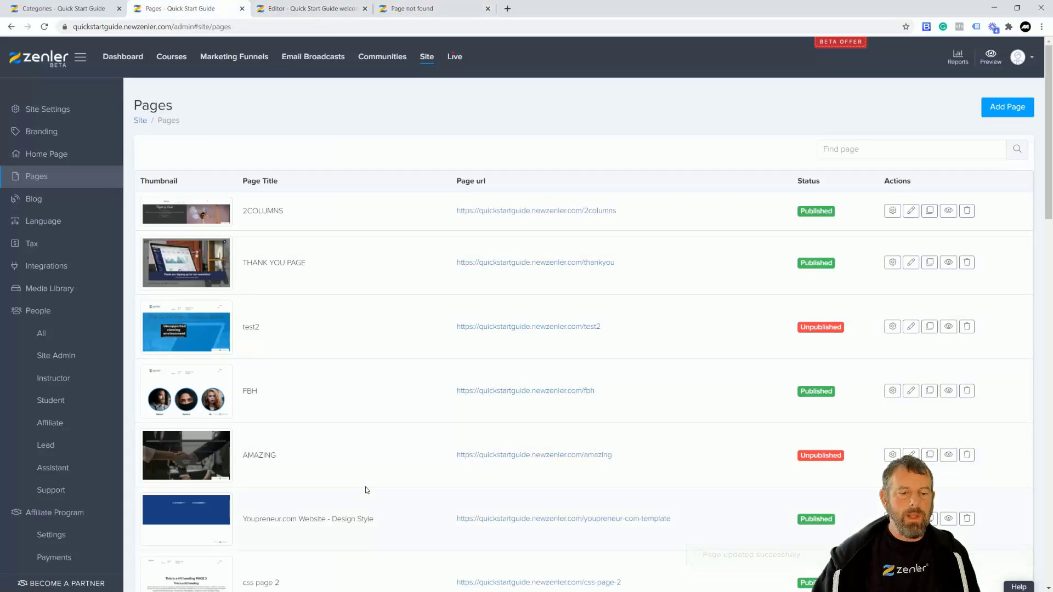
pyautogui.scroll(-12, 422, 482)
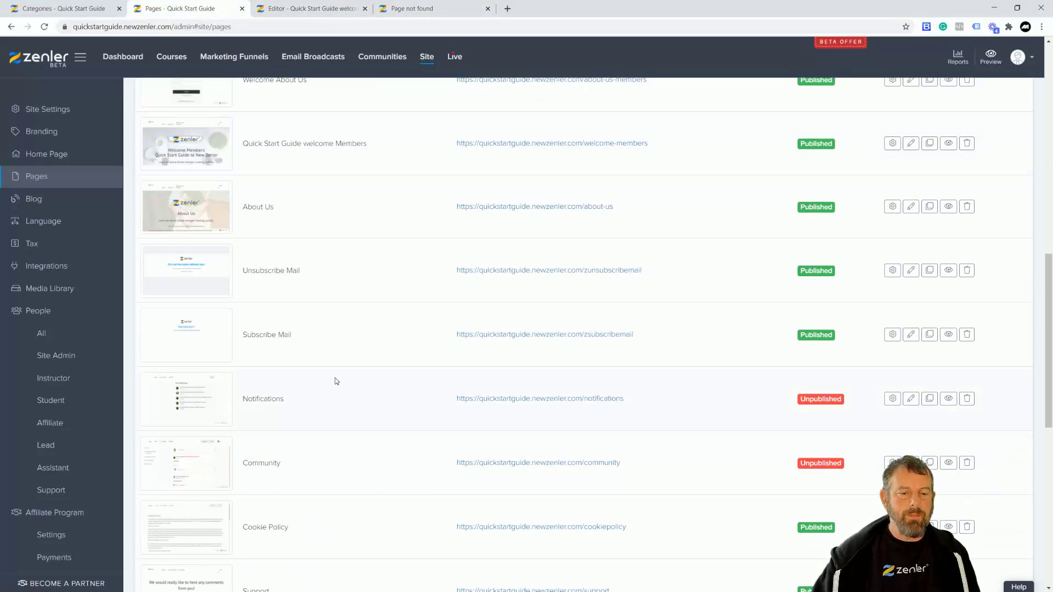
pyautogui.scroll(-3, 345, 380)
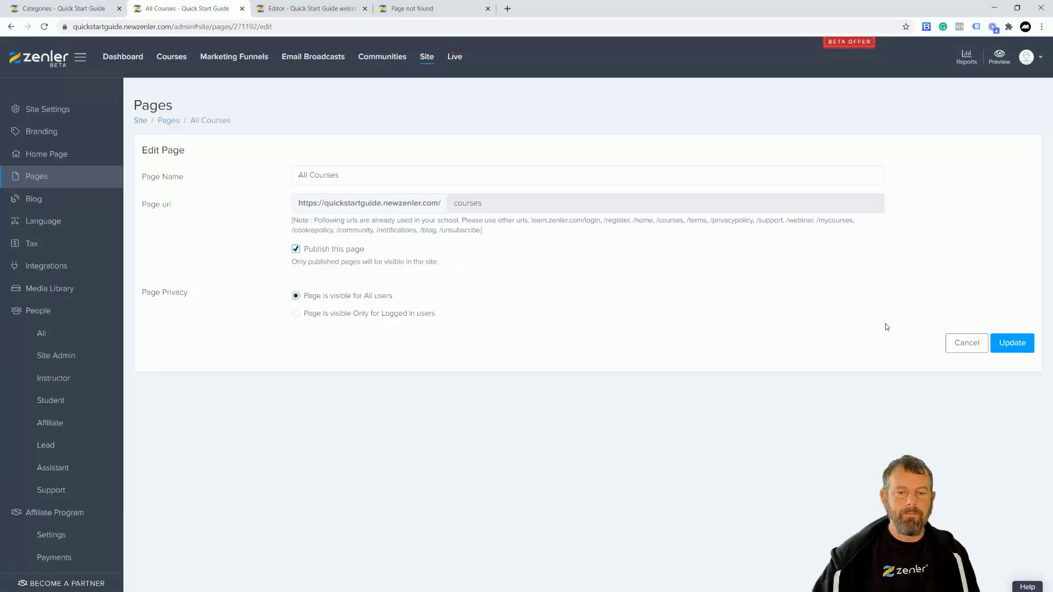
pyautogui.click(1004, 347)
pyautogui.click(406, 8)
pyautogui.press('F5')
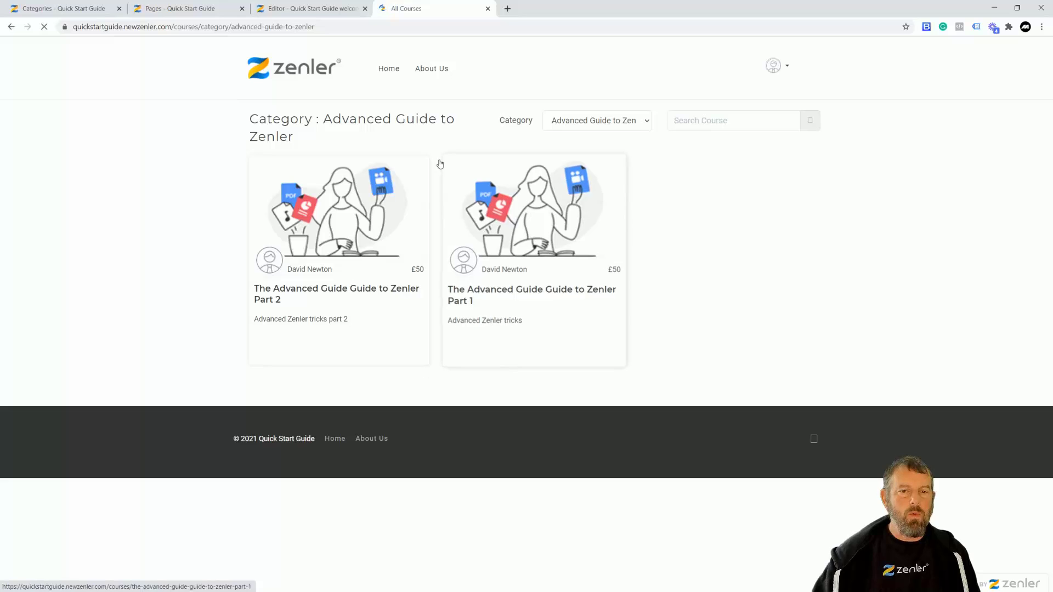
# Filter the published course list by Beginners Guide to Zenler, then by Intermediate Guide to Zenler, and highlight the category name in the heading
pyautogui.click(635, 130)
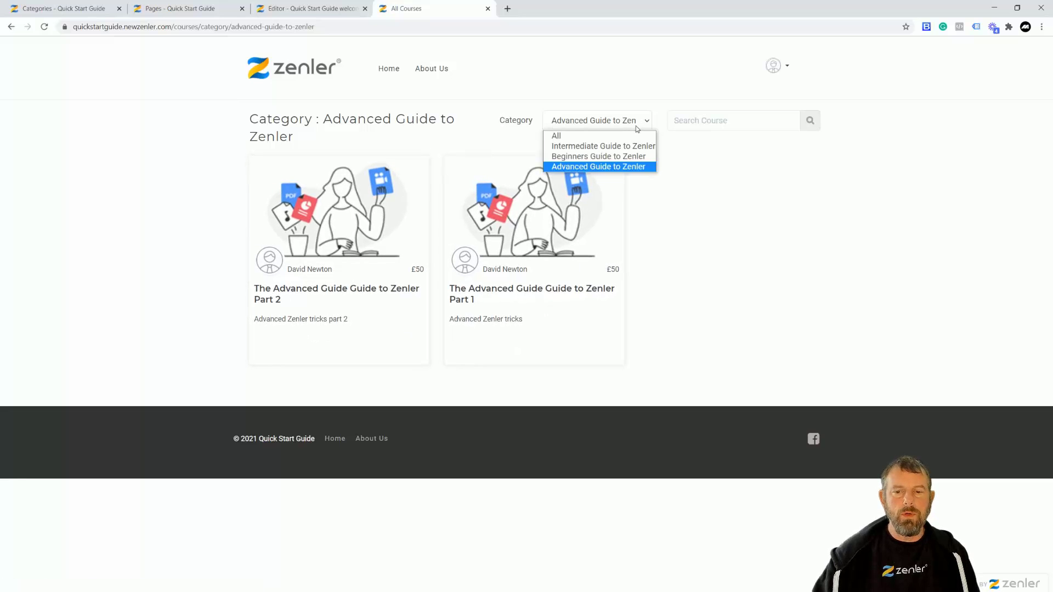
pyautogui.click(591, 158)
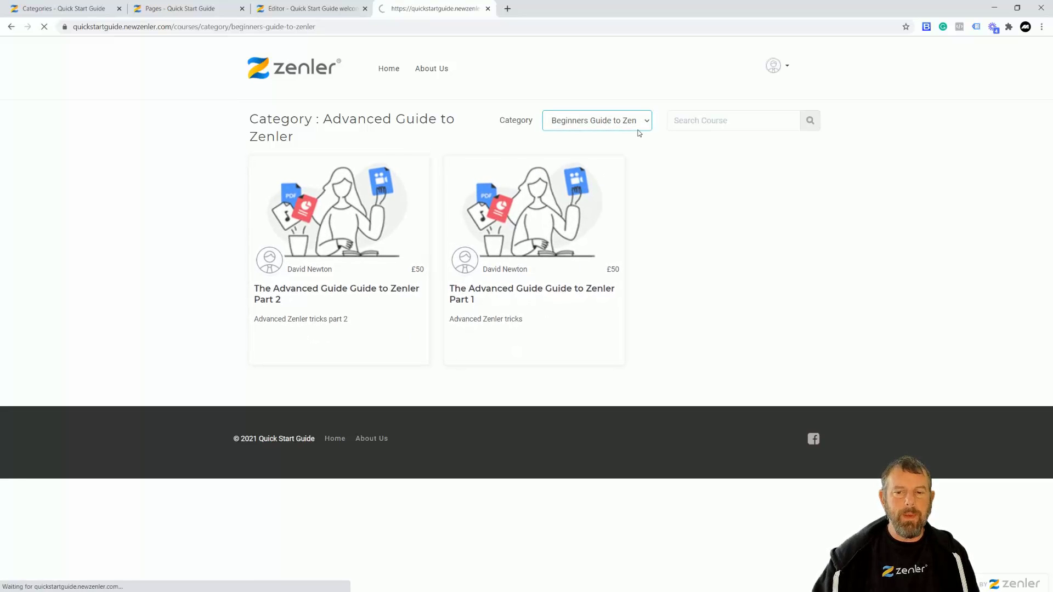
pyautogui.click(646, 125)
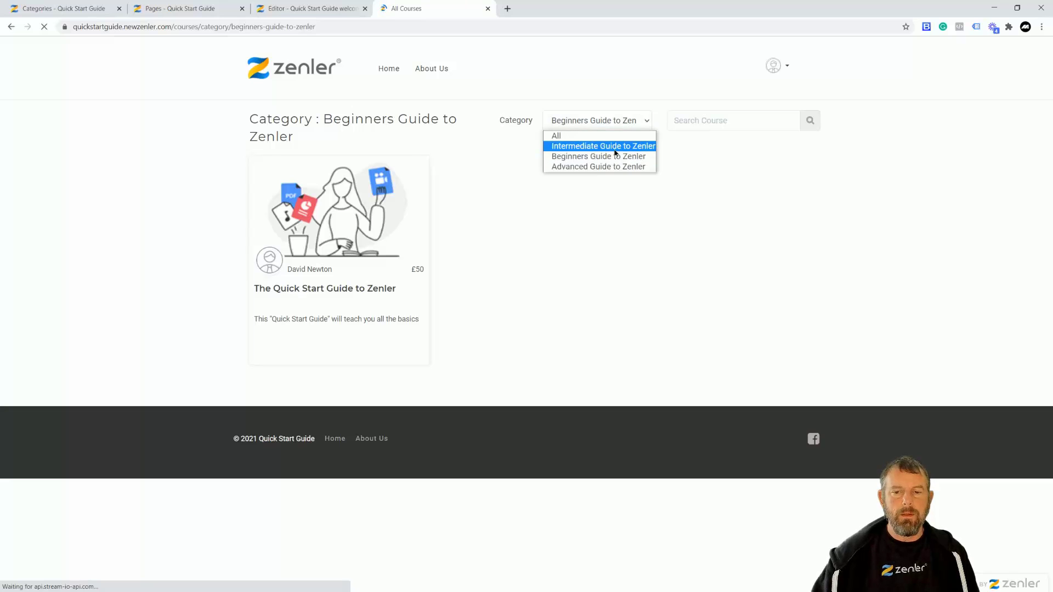
pyautogui.click(616, 145)
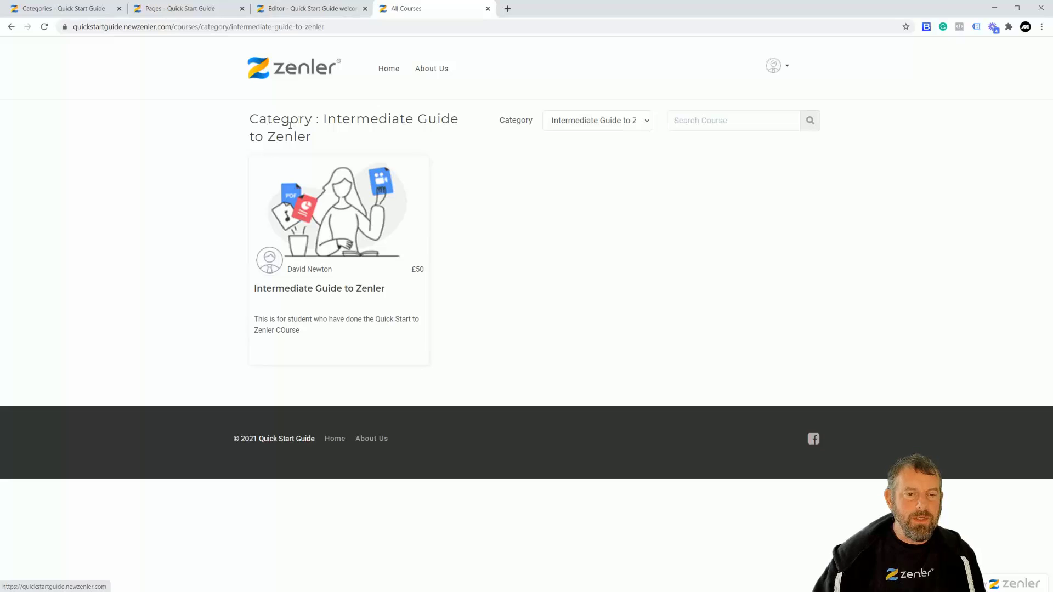
pyautogui.moveTo(321, 119); pyautogui.dragTo(335, 138)
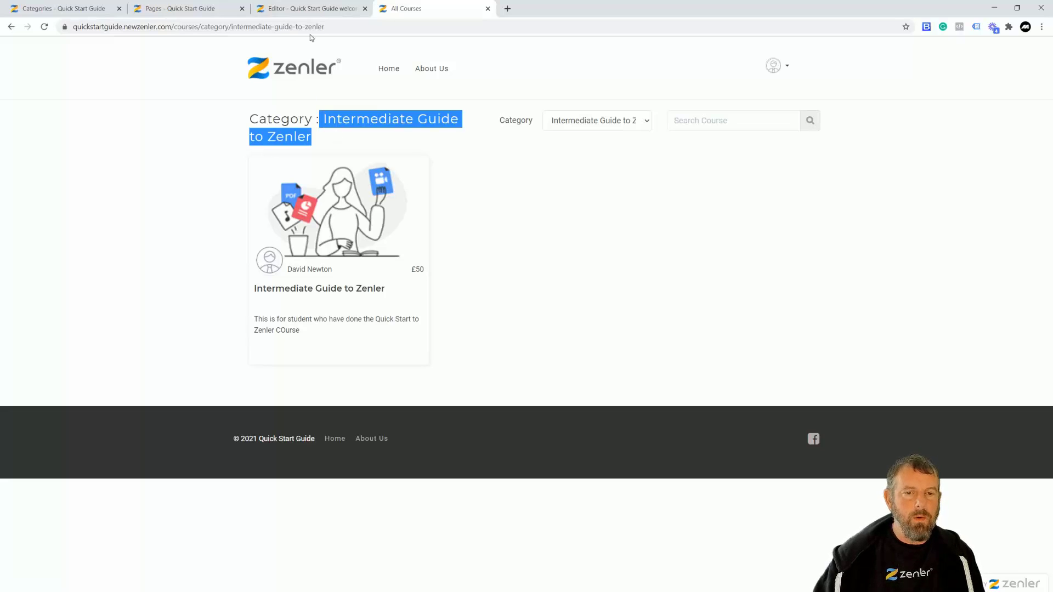
# Open the All Courses page in the page editor and close the welcome Members page editor
pyautogui.click(310, 10)
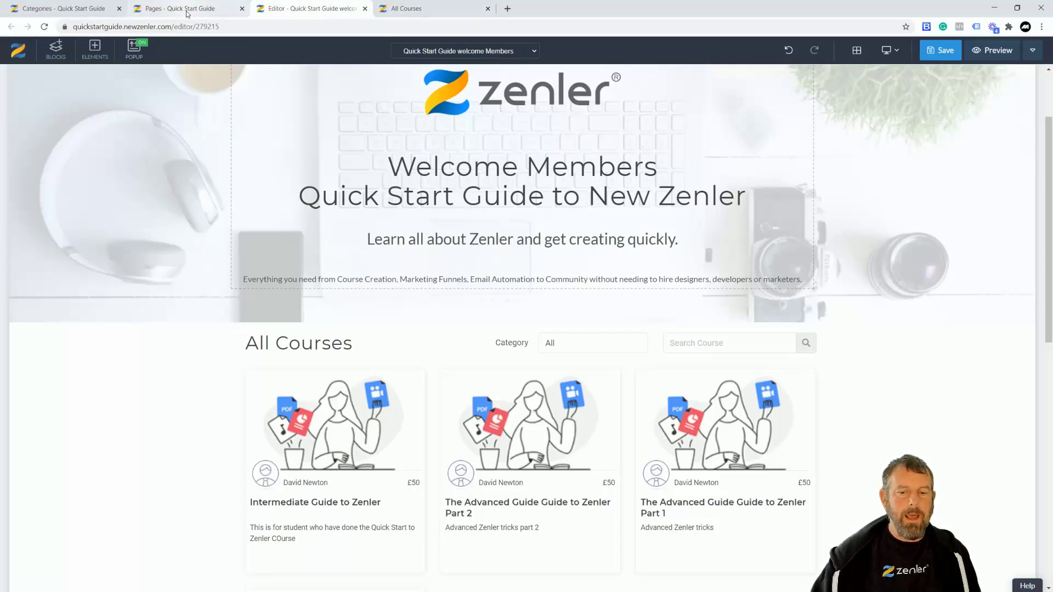
pyautogui.click(195, 10)
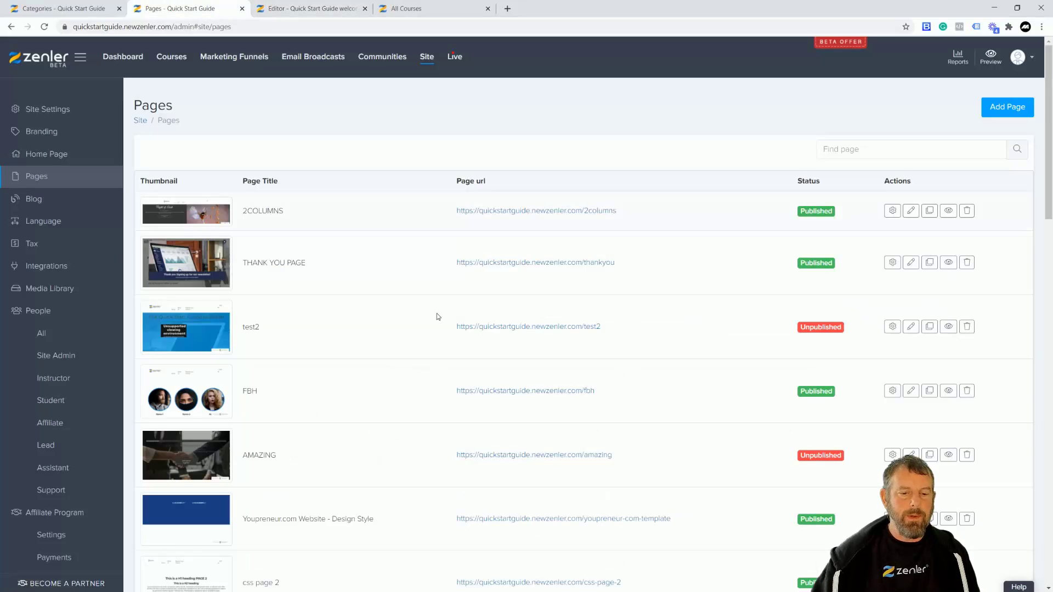
pyautogui.scroll(-15, 623, 442)
pyautogui.scroll(-4, 616, 451)
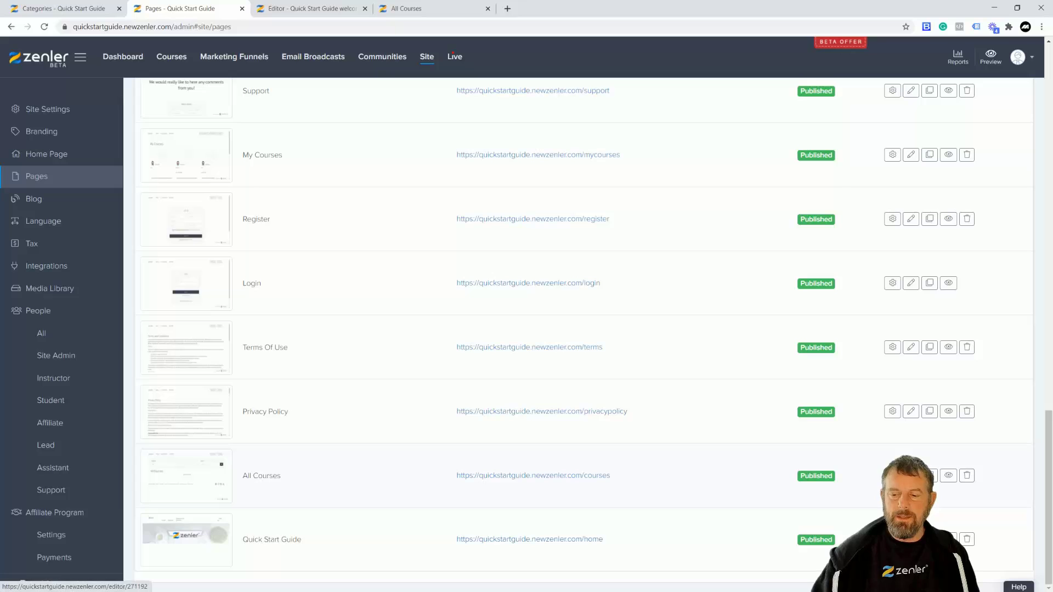
pyautogui.click(911, 476)
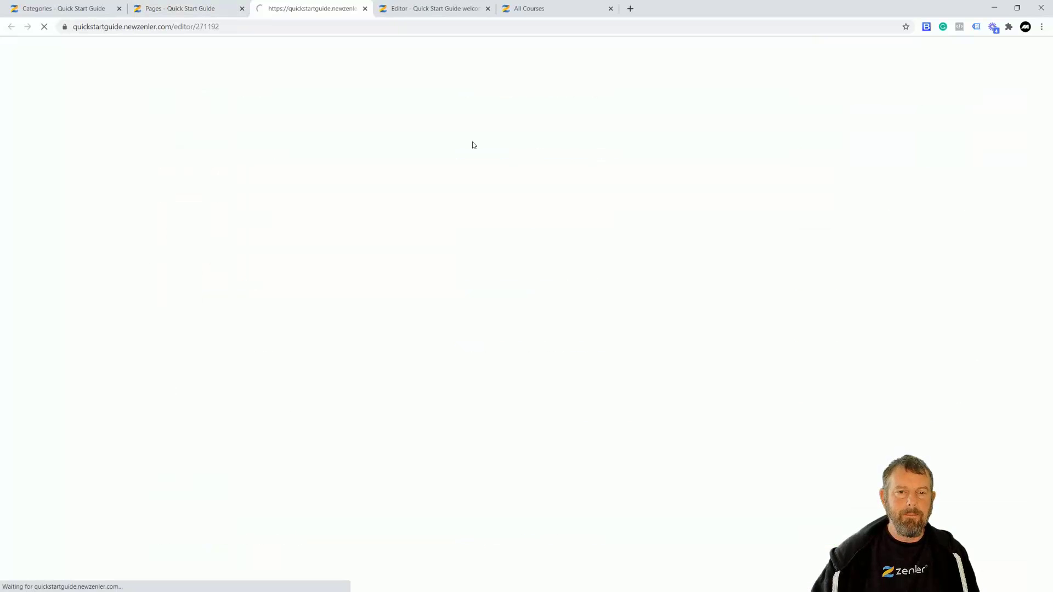
pyautogui.click(487, 8)
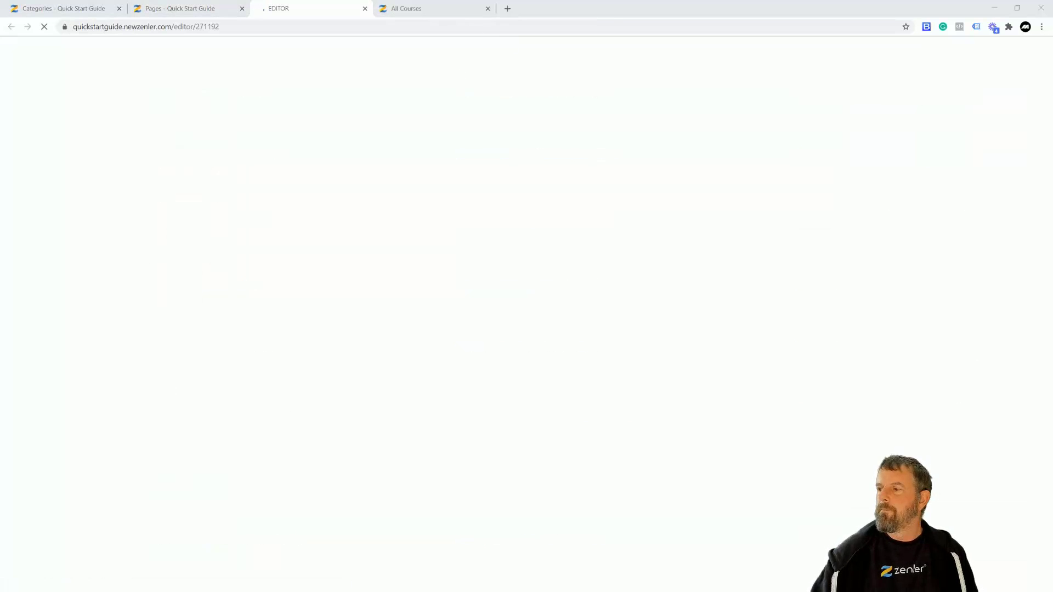
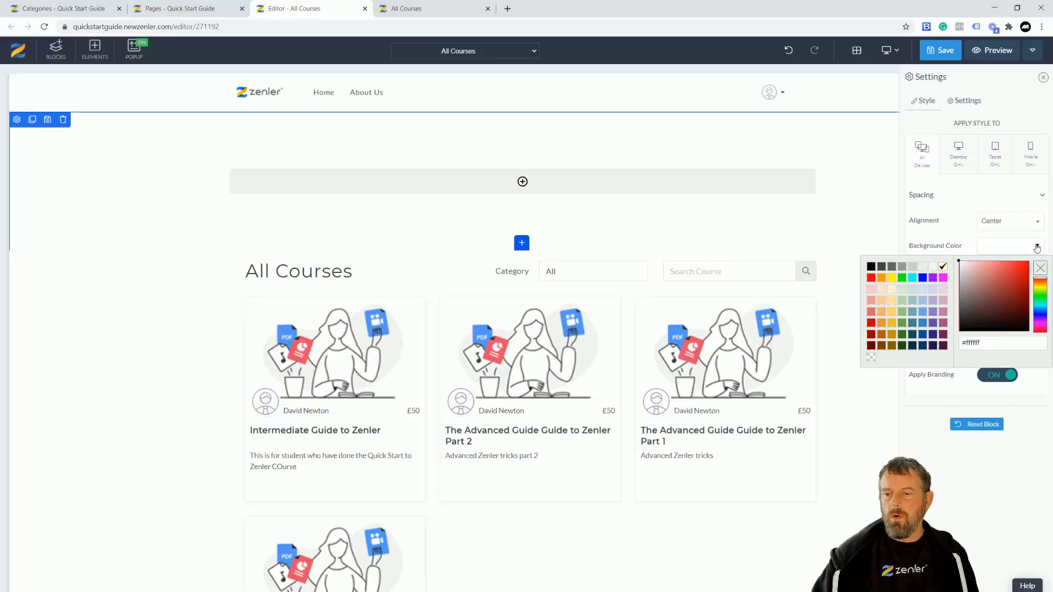
# Set the background colour of the empty block above the course list to #555555 and add a Heading 1 element inside it
pyautogui.click(959, 308)
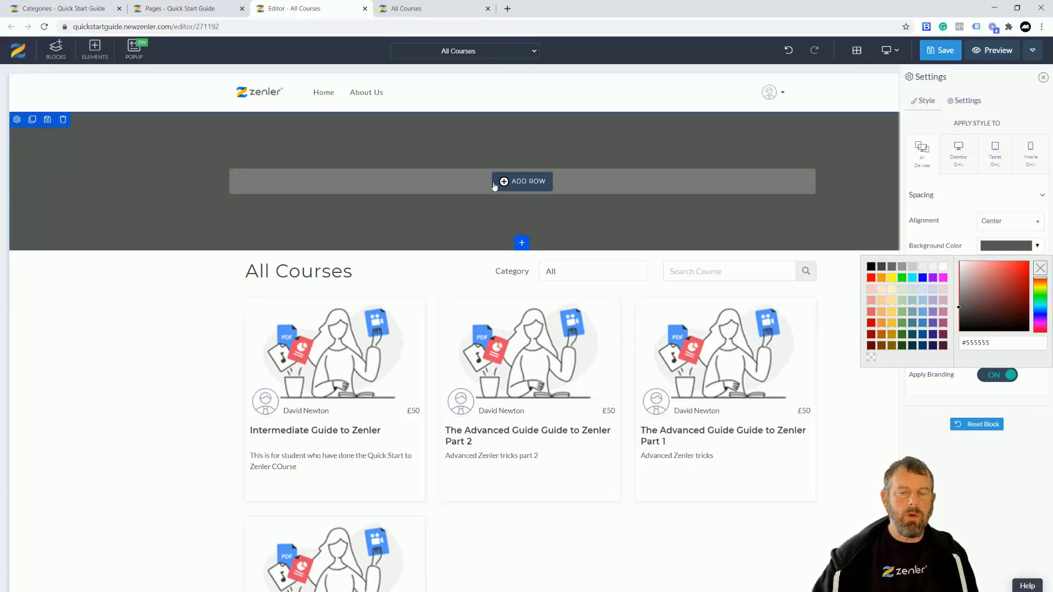
pyautogui.click(500, 182)
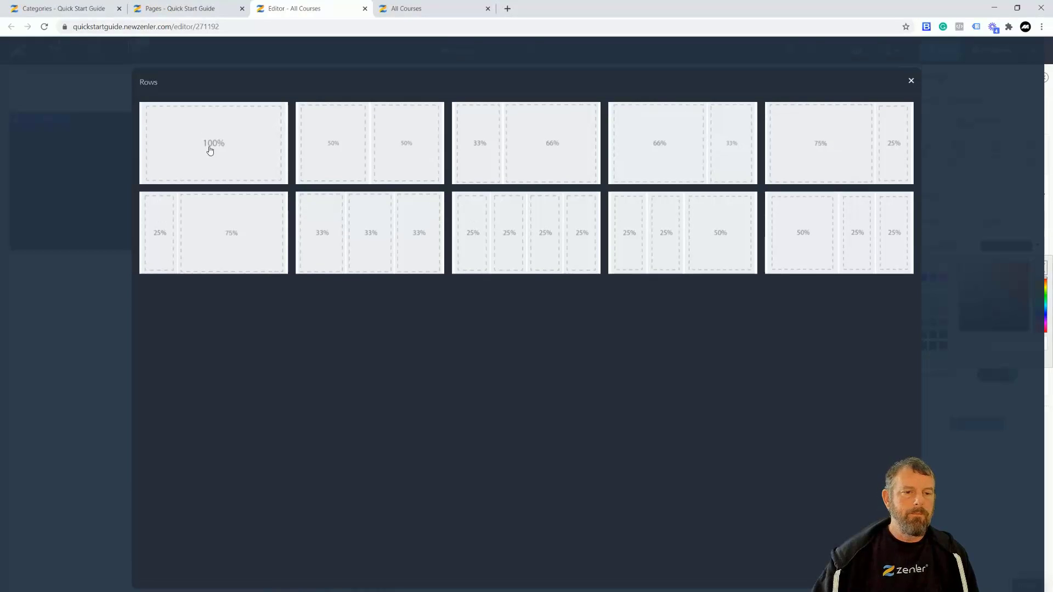
pyautogui.click(480, 192)
pyautogui.click(526, 187)
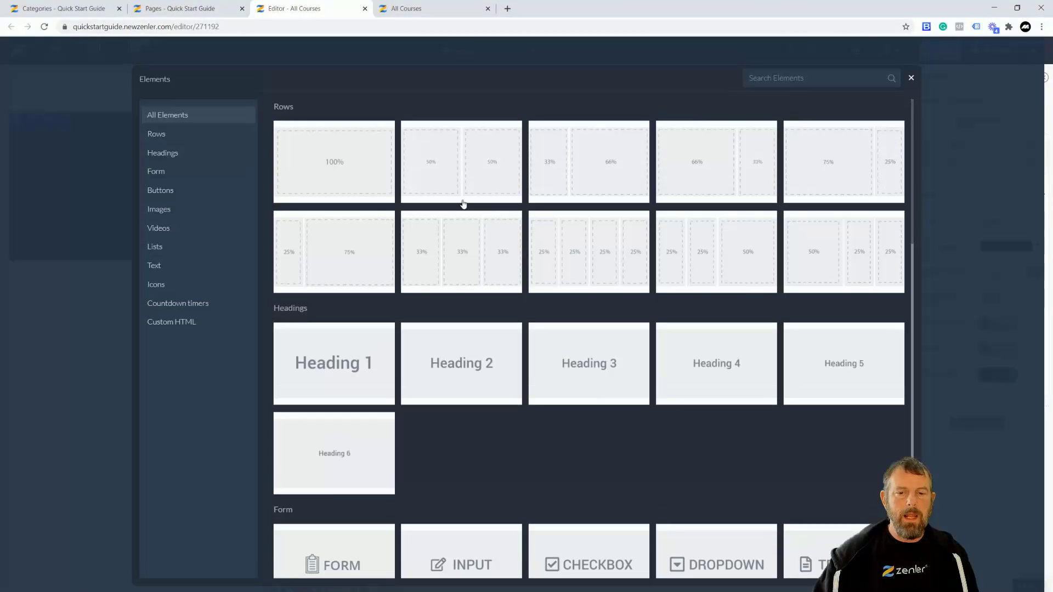
pyautogui.click(367, 372)
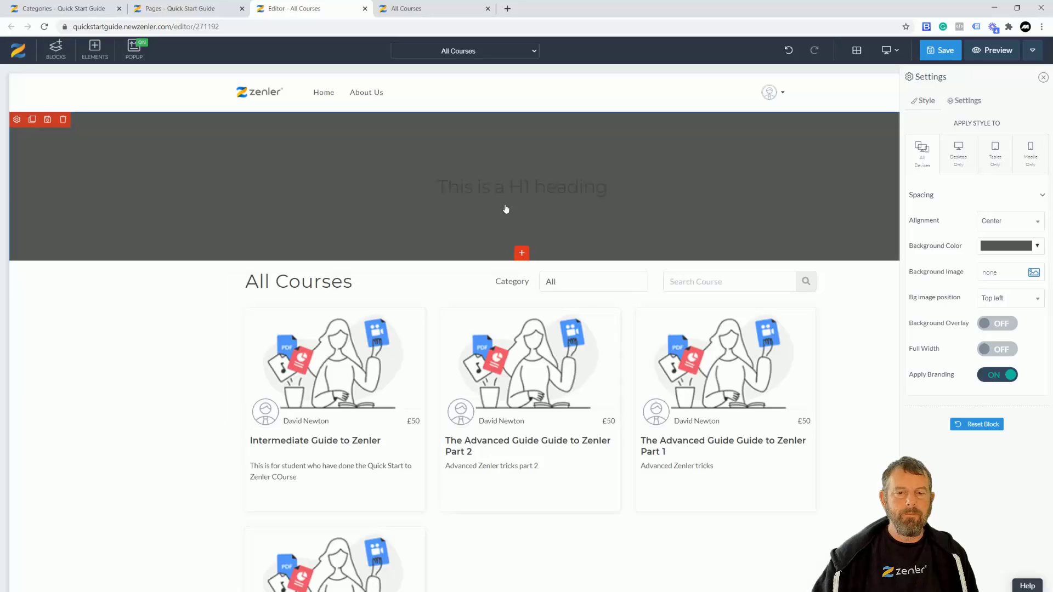
# Replace the placeholder text of the new H1 heading with "Your categories"
pyautogui.click(521, 193)
pyautogui.moveTo(608, 187); pyautogui.dragTo(436, 187)
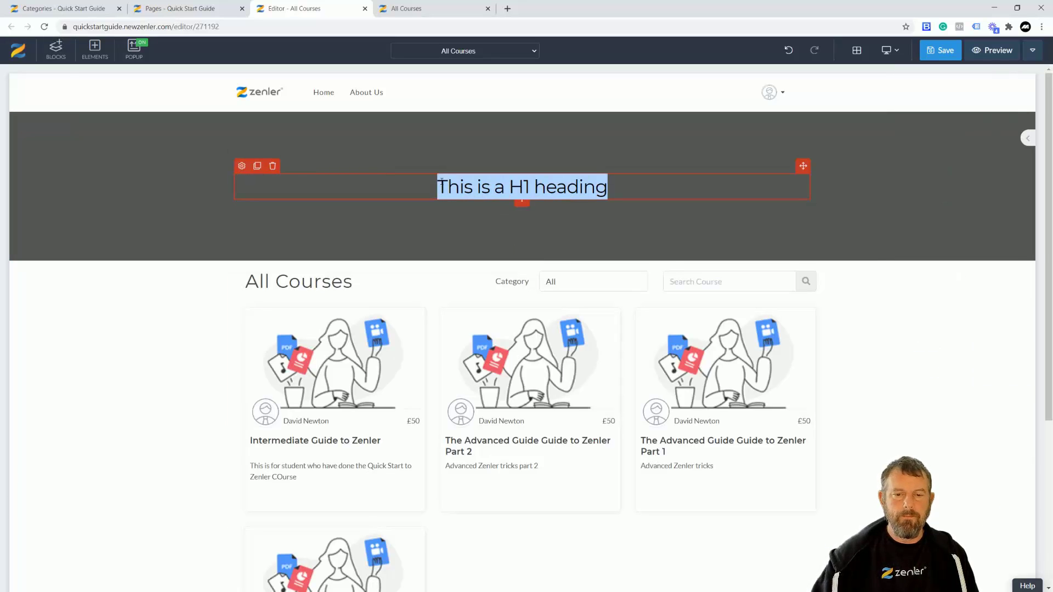
pyautogui.write('YO')
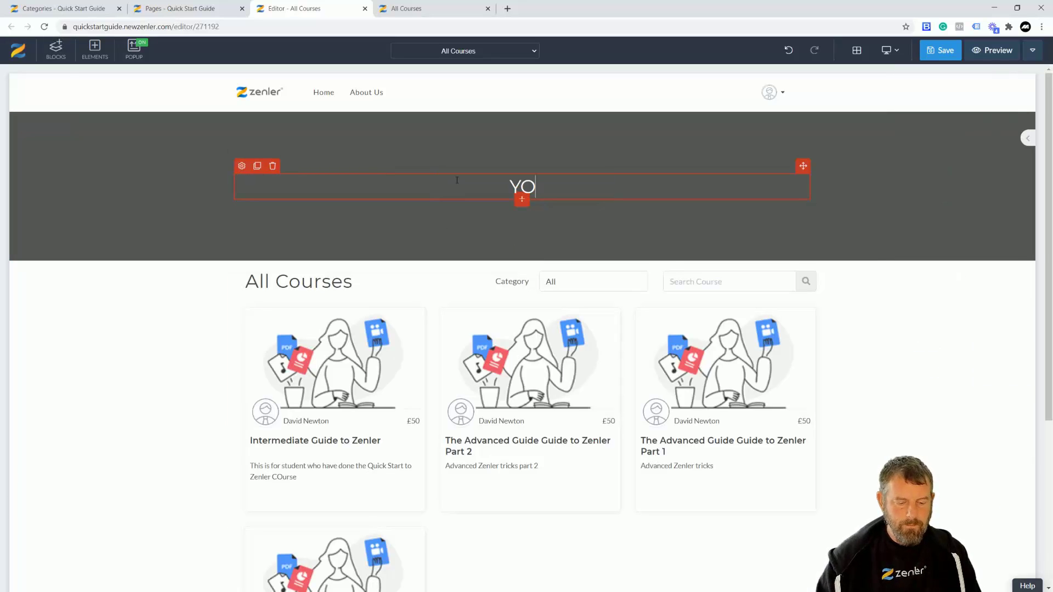
pyautogui.write('ur catergories')
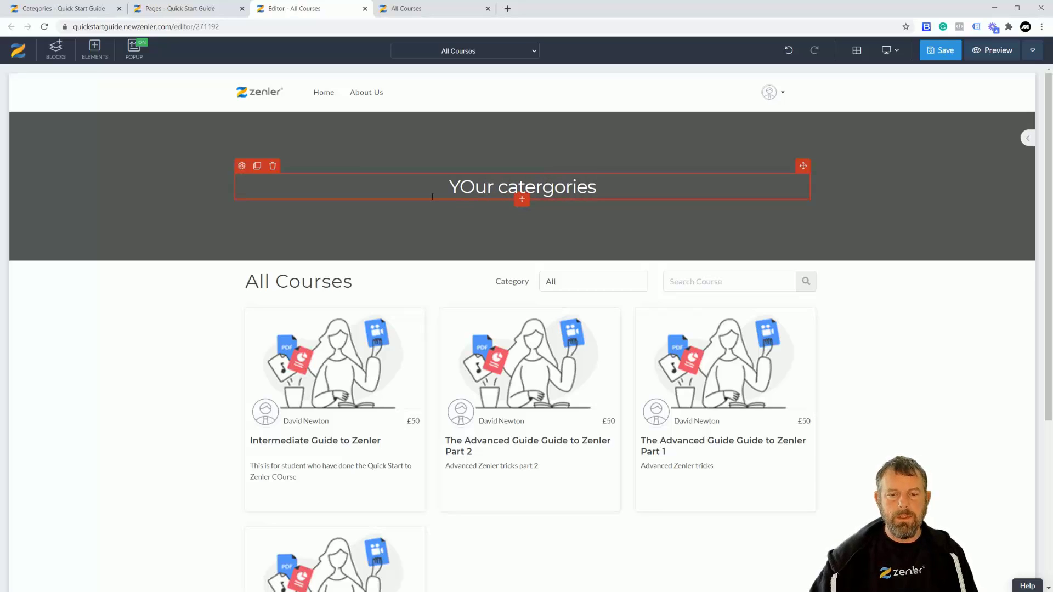
pyautogui.moveTo(476, 187); pyautogui.dragTo(461, 187)
pyautogui.write('o')
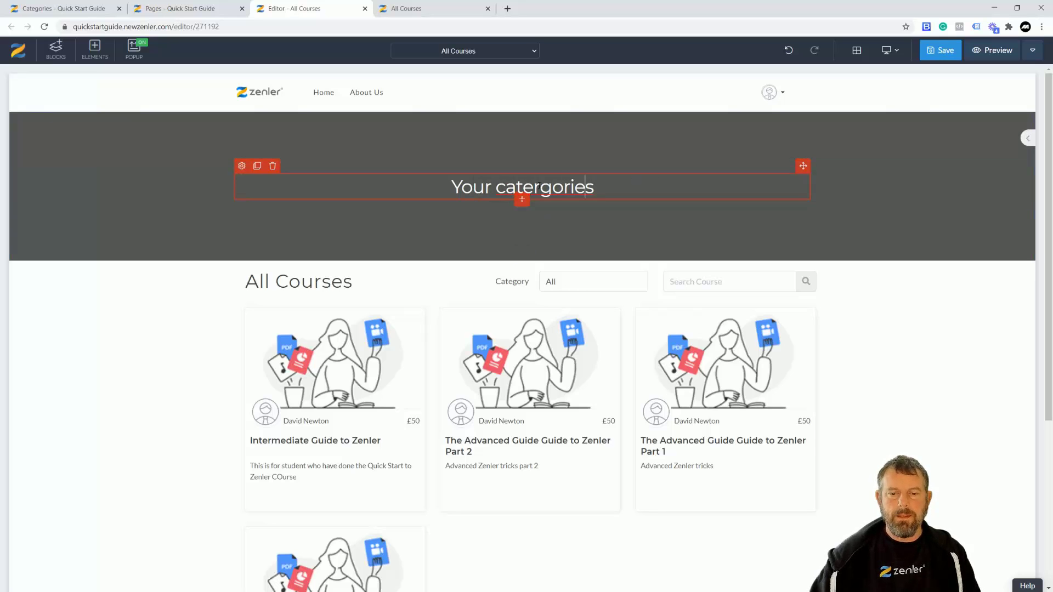
pyautogui.press('BackSpace')
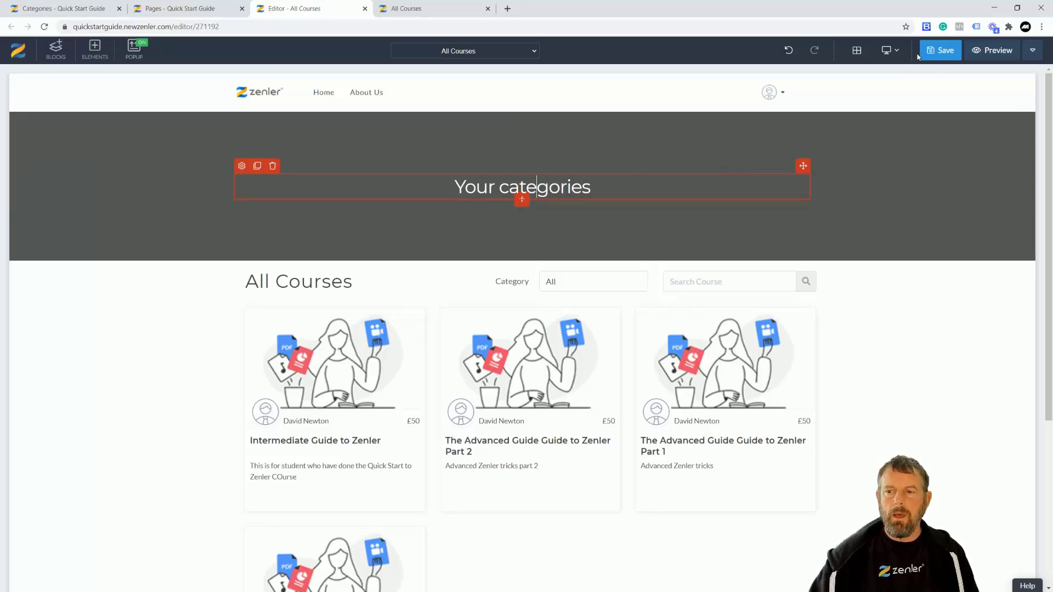
# Save the All Courses page, accept its SEO settings as they are, and reload the published Intermediate Guide to Zenler category page
pyautogui.click(945, 62)
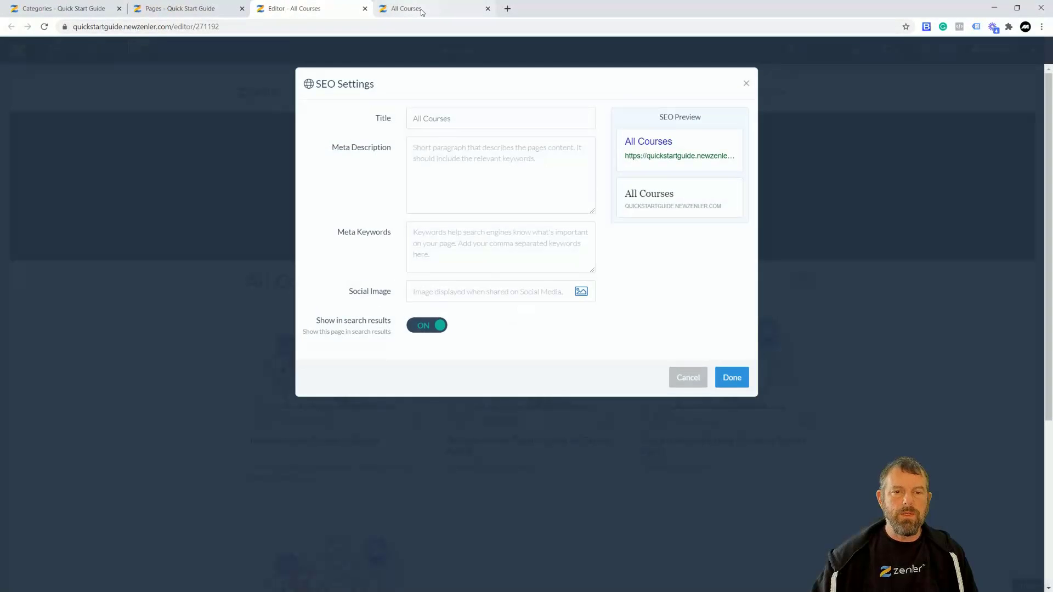
pyautogui.click(732, 377)
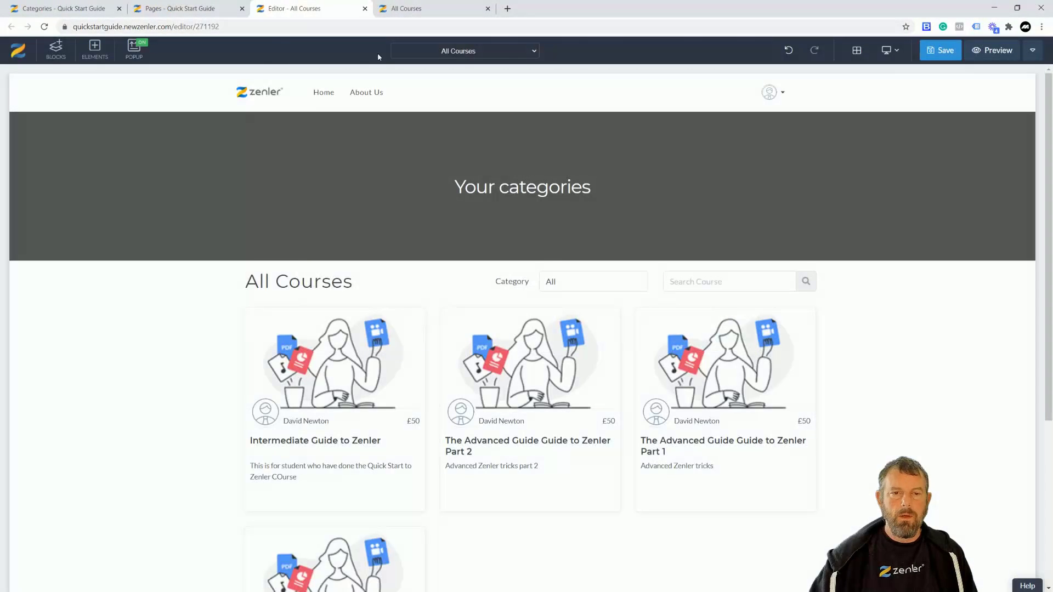
pyautogui.click(417, 8)
pyautogui.click(42, 27)
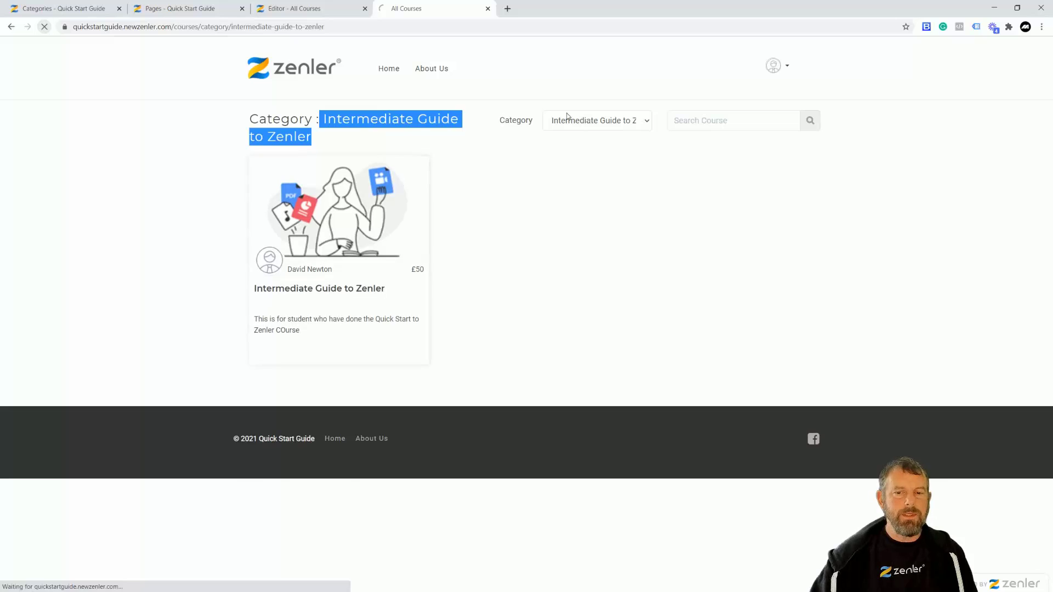
# Filter the published courses by Beginners Guide to Zenler, then by Advanced Guide to Zenler, and copy the Advanced category page's URL
pyautogui.click(636, 276)
pyautogui.click(585, 304)
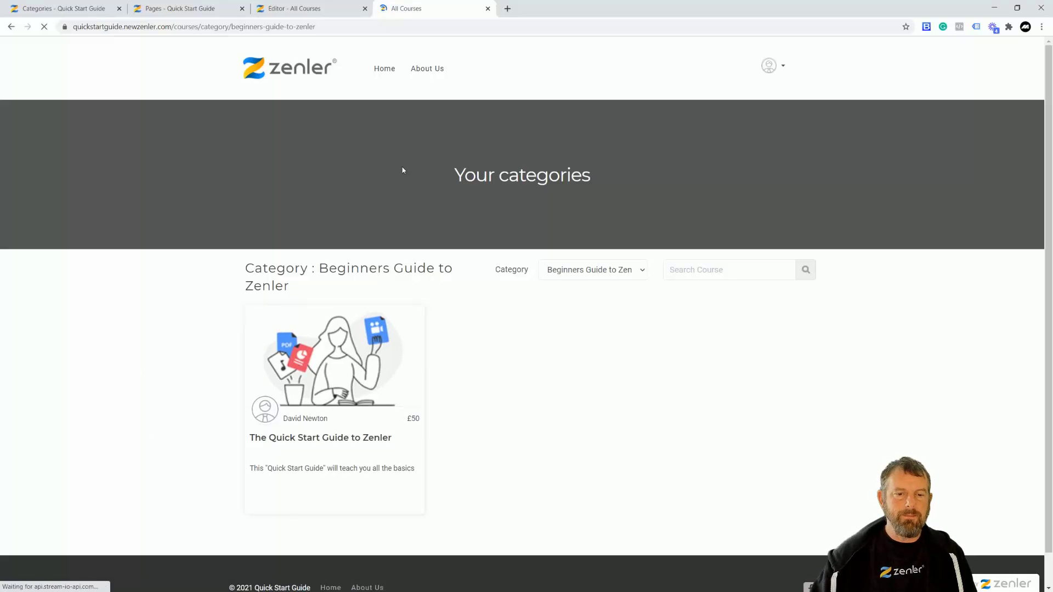
pyautogui.click(633, 275)
pyautogui.click(573, 316)
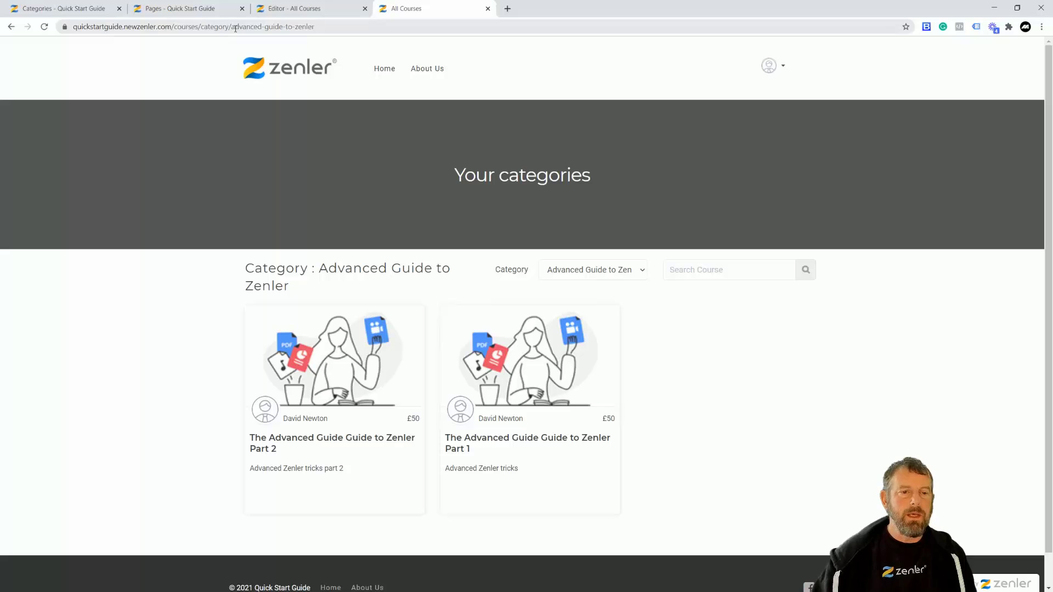
pyautogui.click(214, 27)
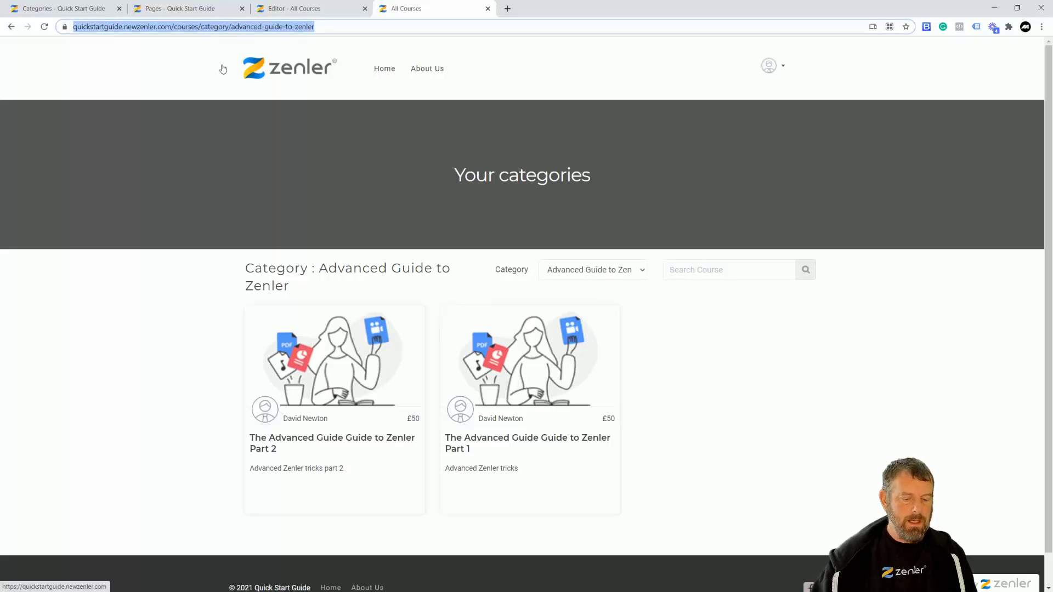
# In the All Courses page editor, add a site header menu item "COURSE" with the Dropdown action, visible to All
pyautogui.click(299, 10)
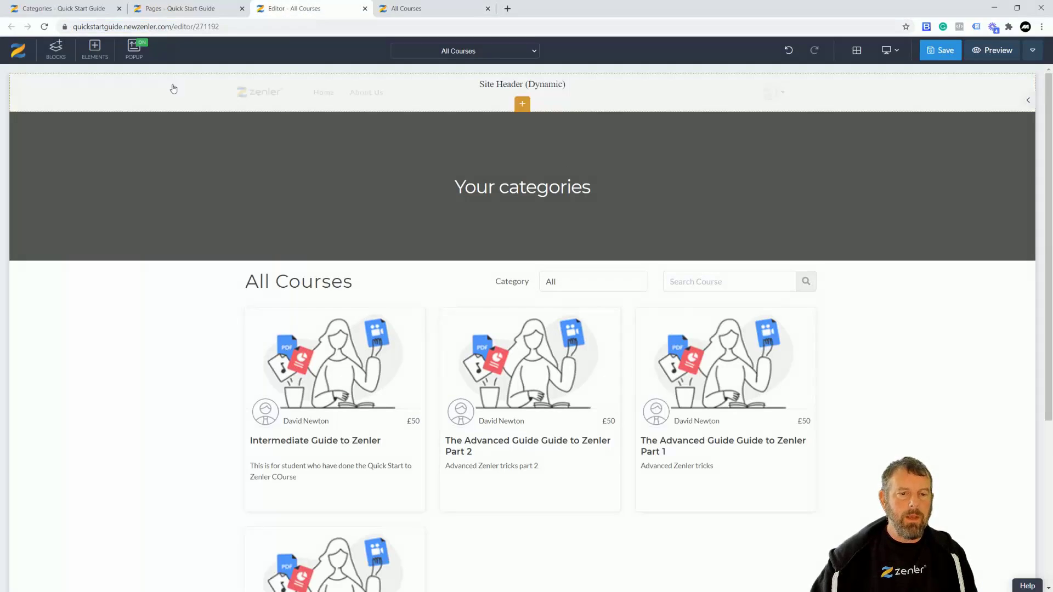
pyautogui.click(16, 82)
pyautogui.click(960, 109)
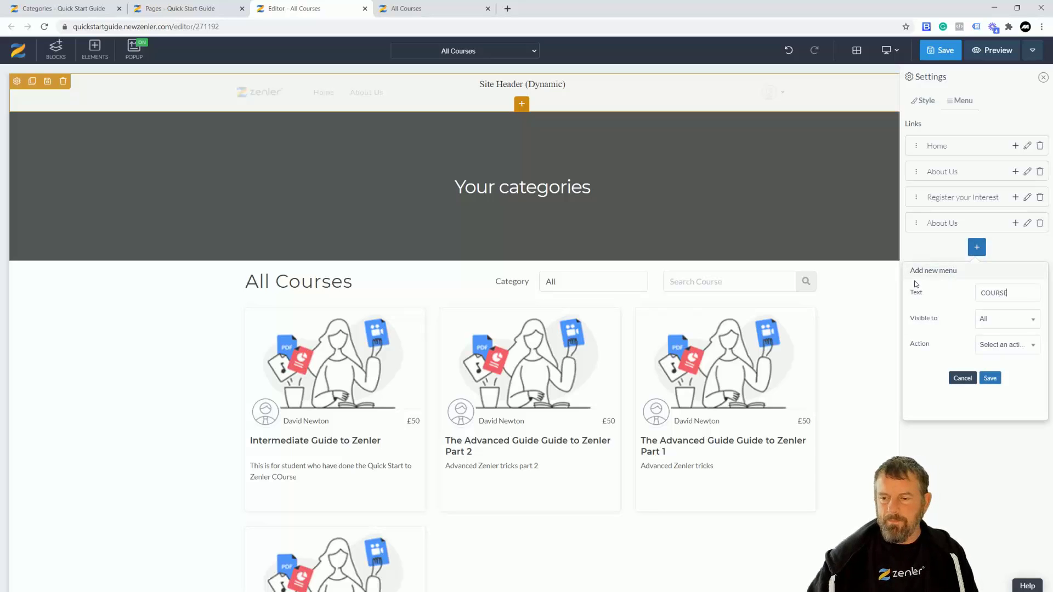
pyautogui.click(1027, 351)
pyautogui.click(998, 406)
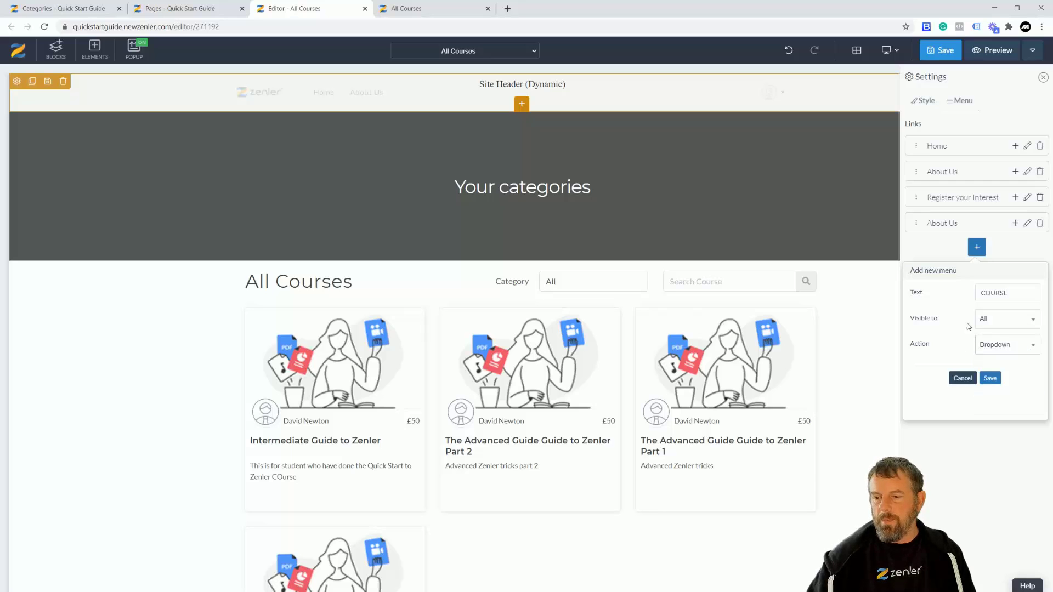
pyautogui.click(987, 378)
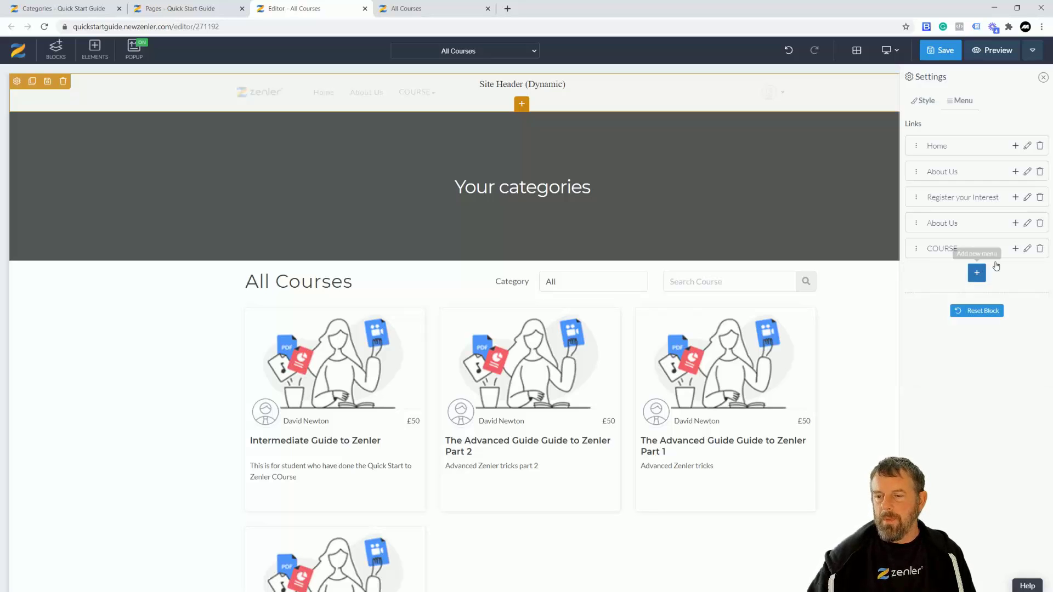
# Add an "Advanced" submenu item under COURSE that goes to the copied Advanced Guide to Zenler category link
pyautogui.click(1016, 251)
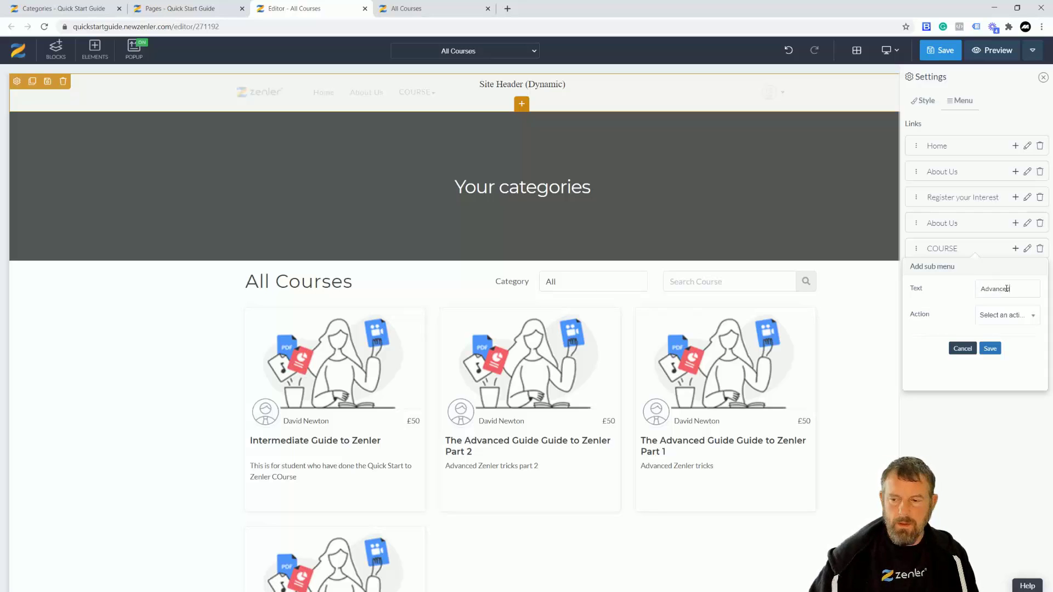
pyautogui.click(1020, 321)
pyautogui.click(996, 354)
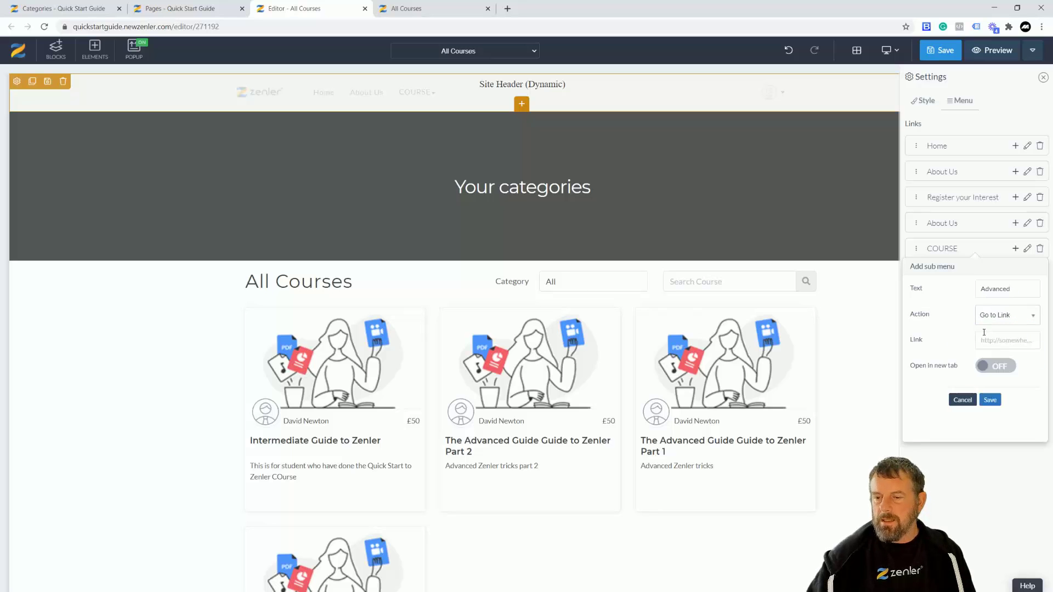
pyautogui.hotkey('ctrl', 'v')
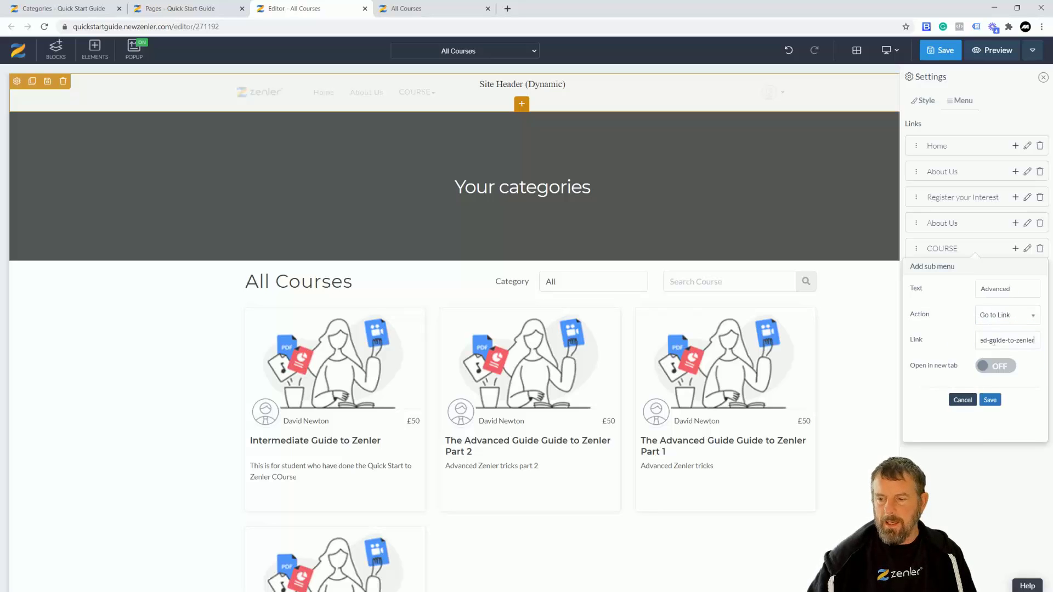
pyautogui.tripleClick(1004, 340)
pyautogui.moveTo(1009, 340); pyautogui.dragTo(1027, 343)
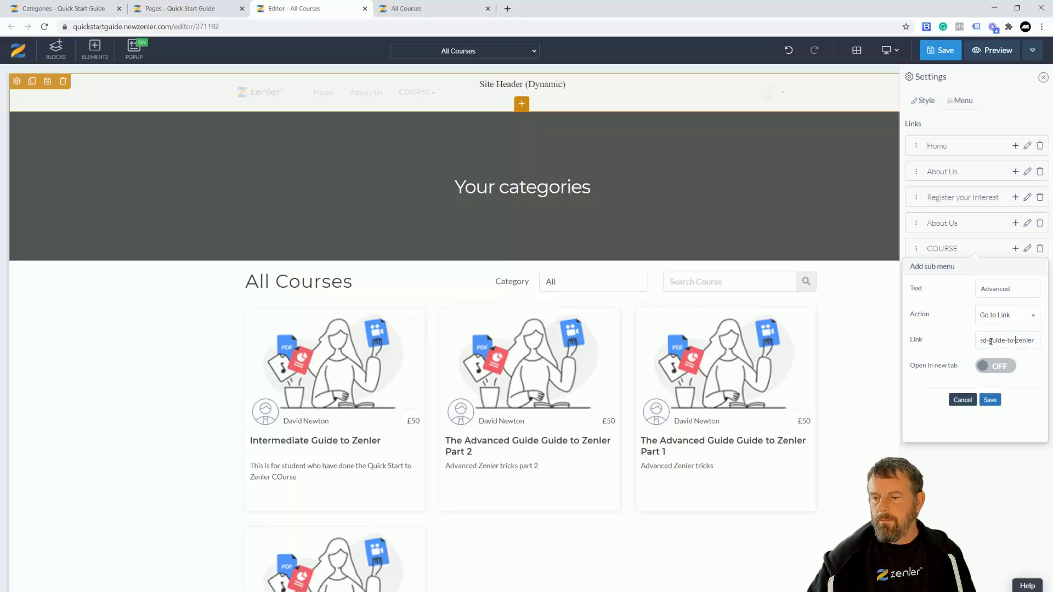
pyautogui.click(442, 6)
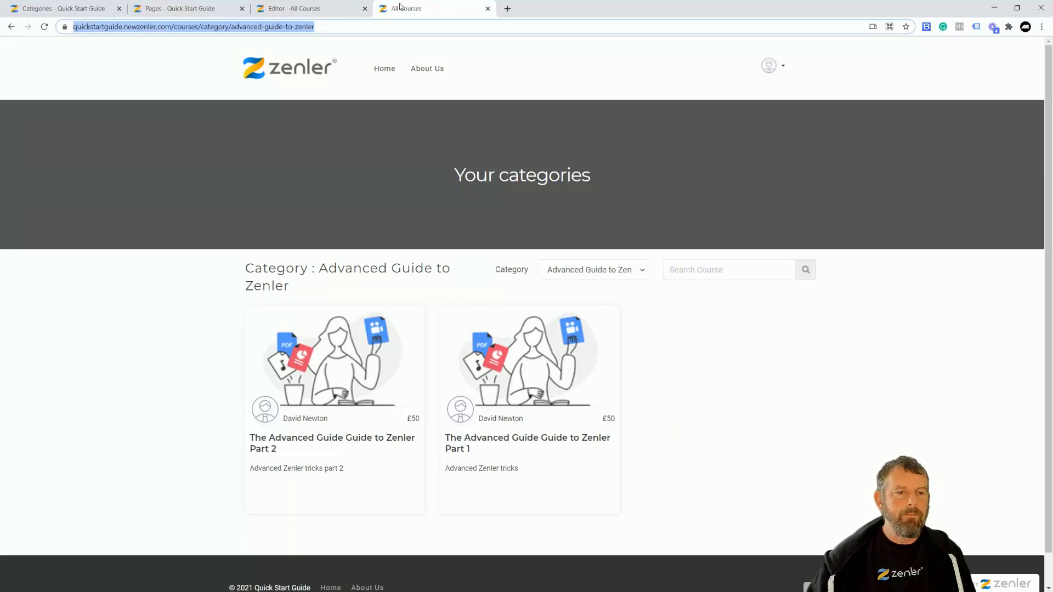
pyautogui.click(339, 9)
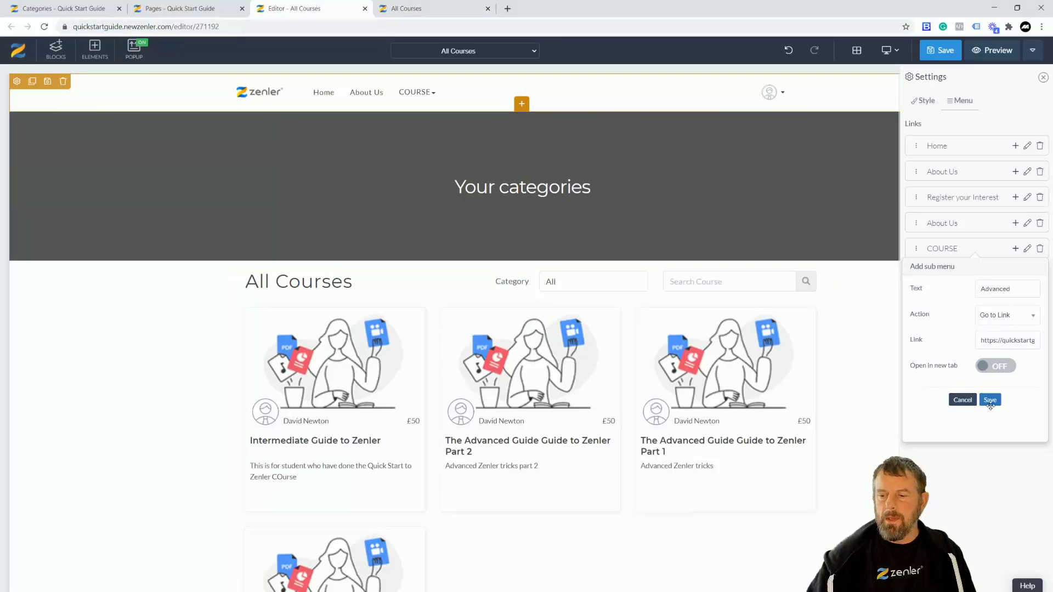
pyautogui.click(990, 400)
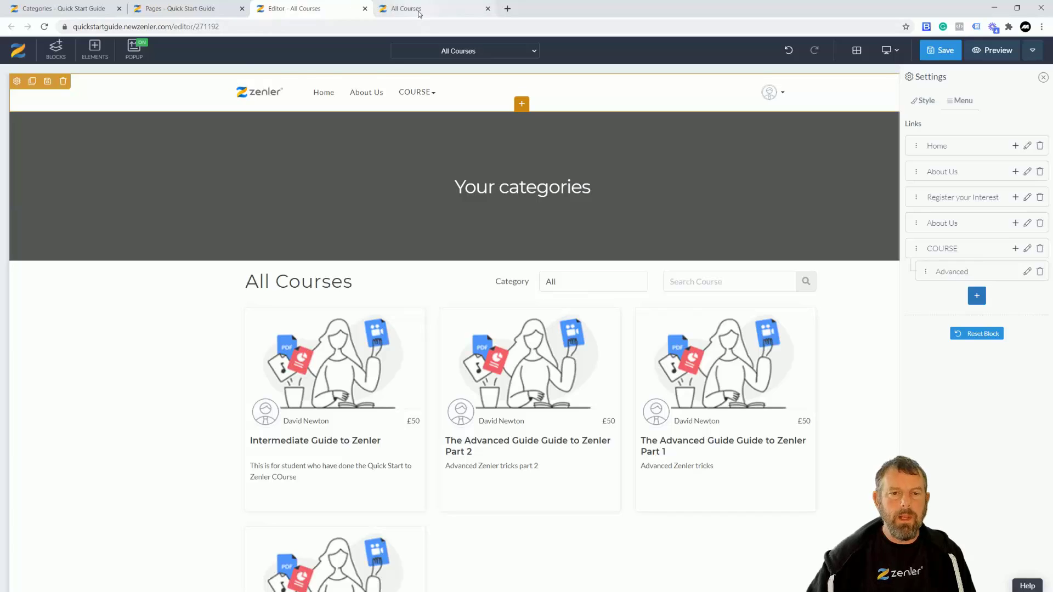
# Filter the published courses by Beginners Guide to Zenler and copy that category page's URL
pyautogui.click(405, 8)
pyautogui.click(636, 271)
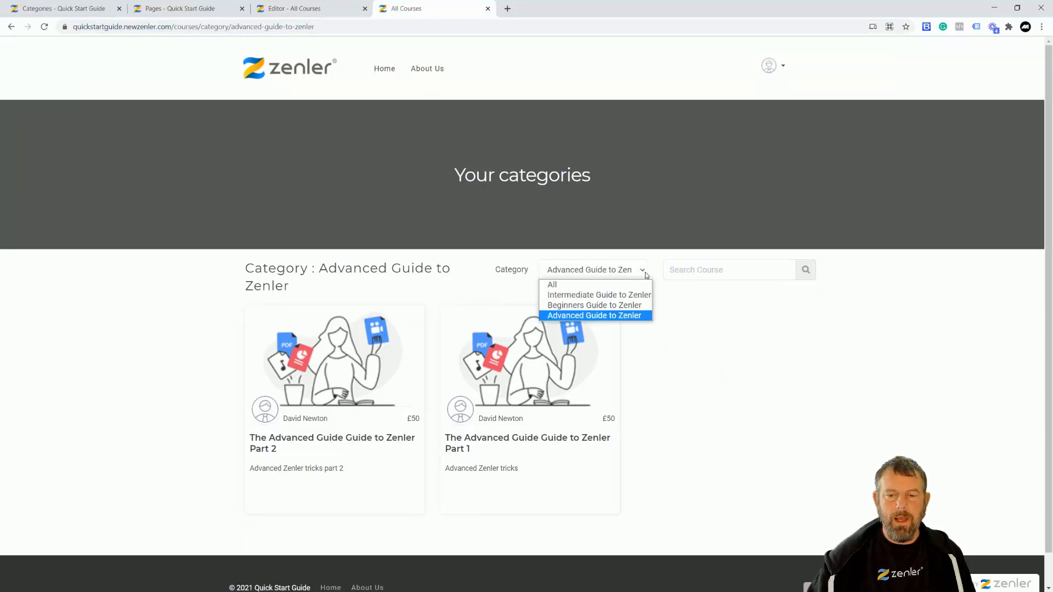
pyautogui.click(597, 303)
pyautogui.click(195, 28)
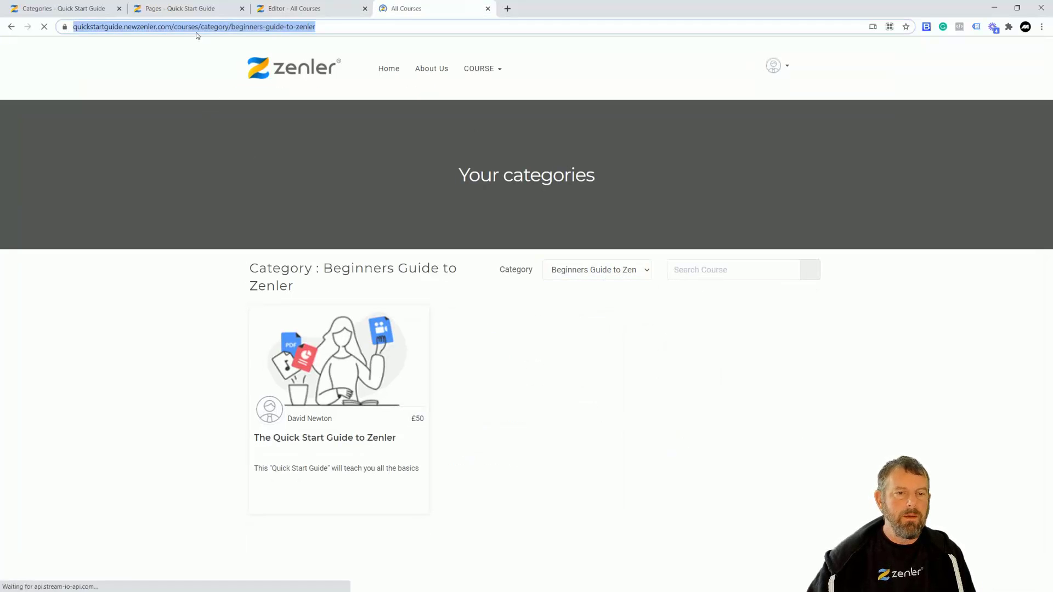
# Add a "Beginners Guide" submenu item under COURSE with the Go to Link action and the copied Beginners category URL
pyautogui.click(296, 8)
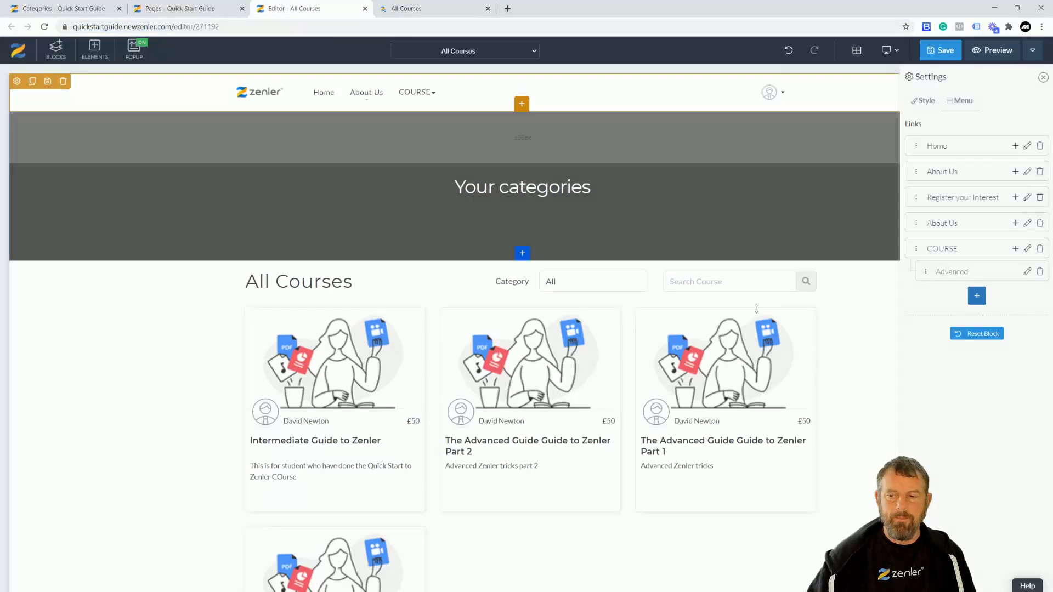
pyautogui.click(1015, 249)
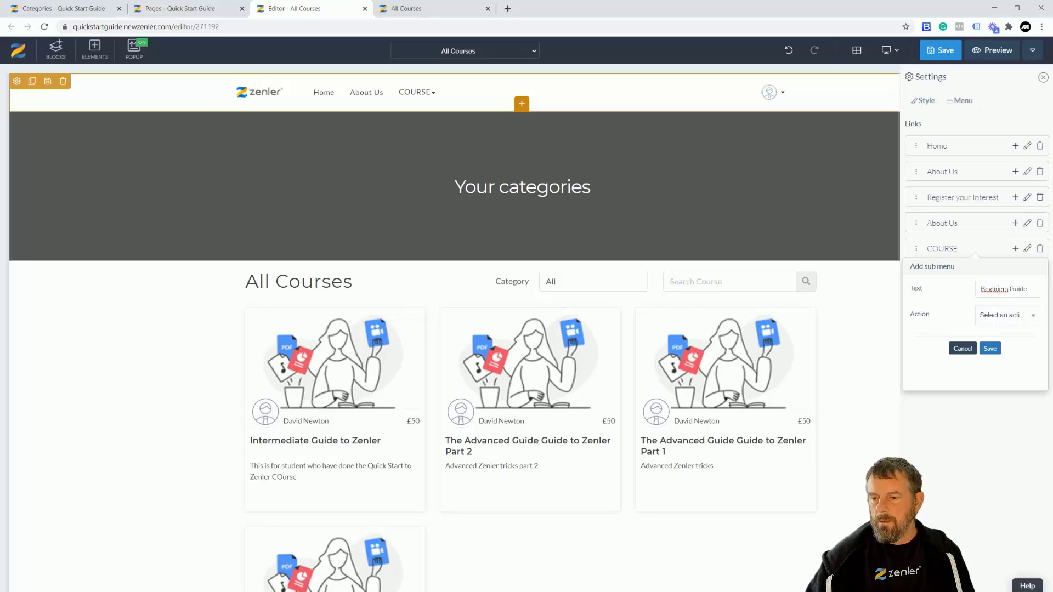
pyautogui.rightClick(998, 291)
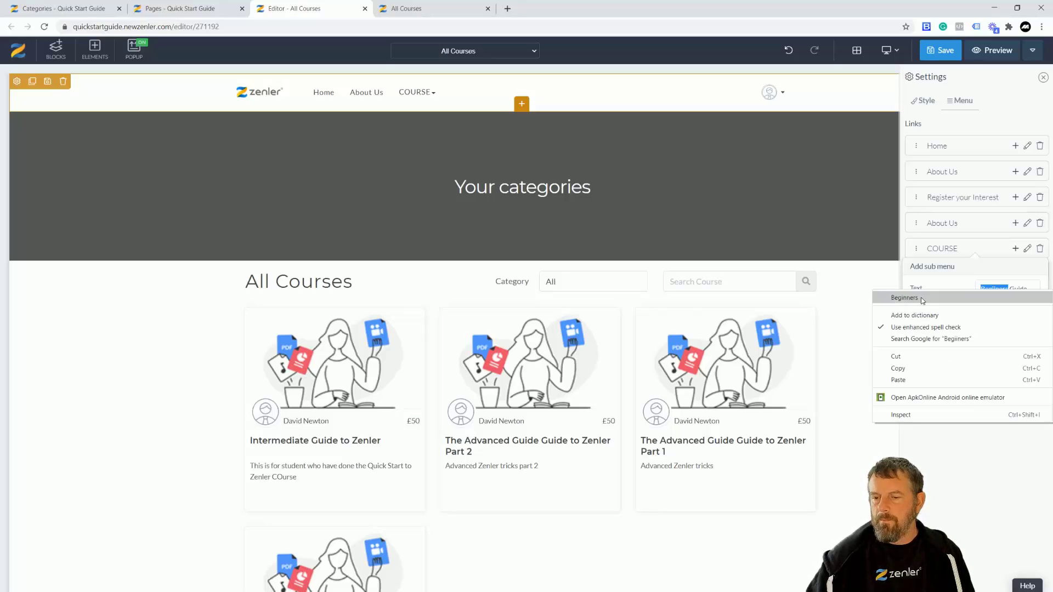
pyautogui.click(904, 298)
pyautogui.click(1034, 316)
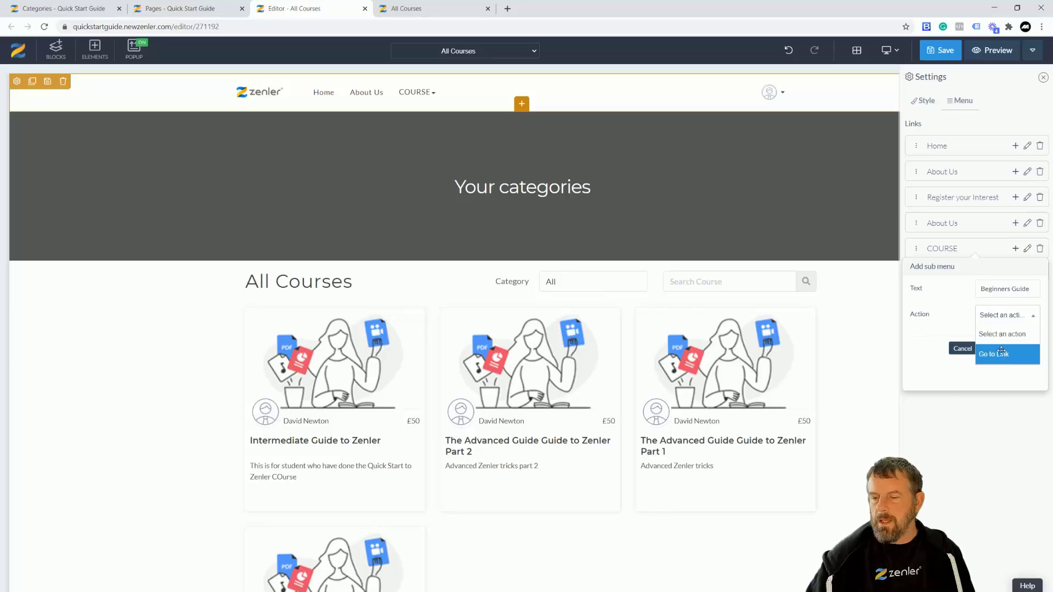
pyautogui.click(1004, 355)
pyautogui.click(991, 400)
# Filter the published courses by Intermediate Guide to Zenler and copy that category page's URL
pyautogui.hotkey('ctrl', 'Tab')
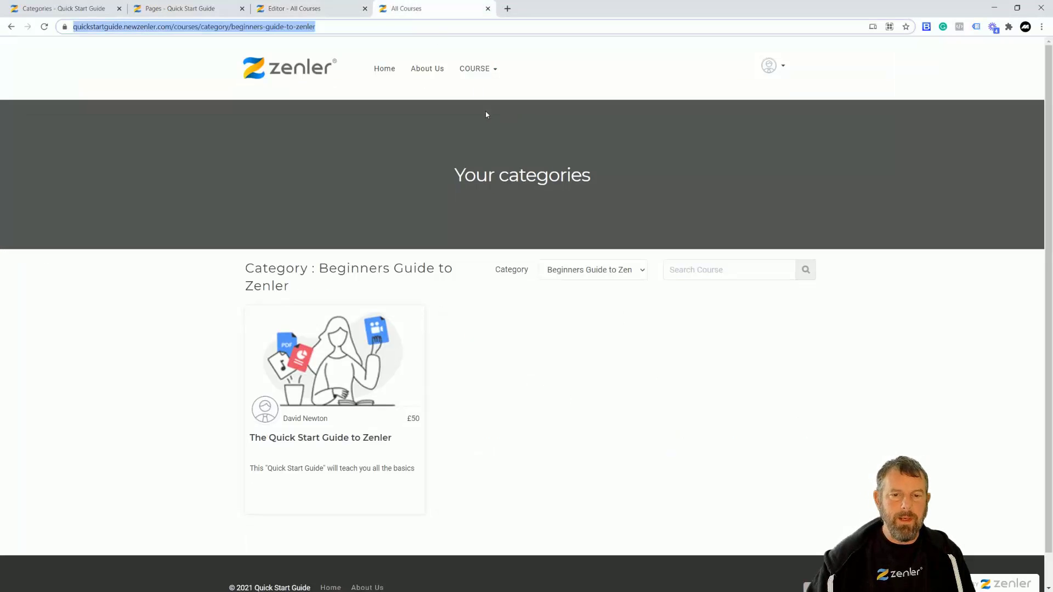
pyautogui.click(623, 270)
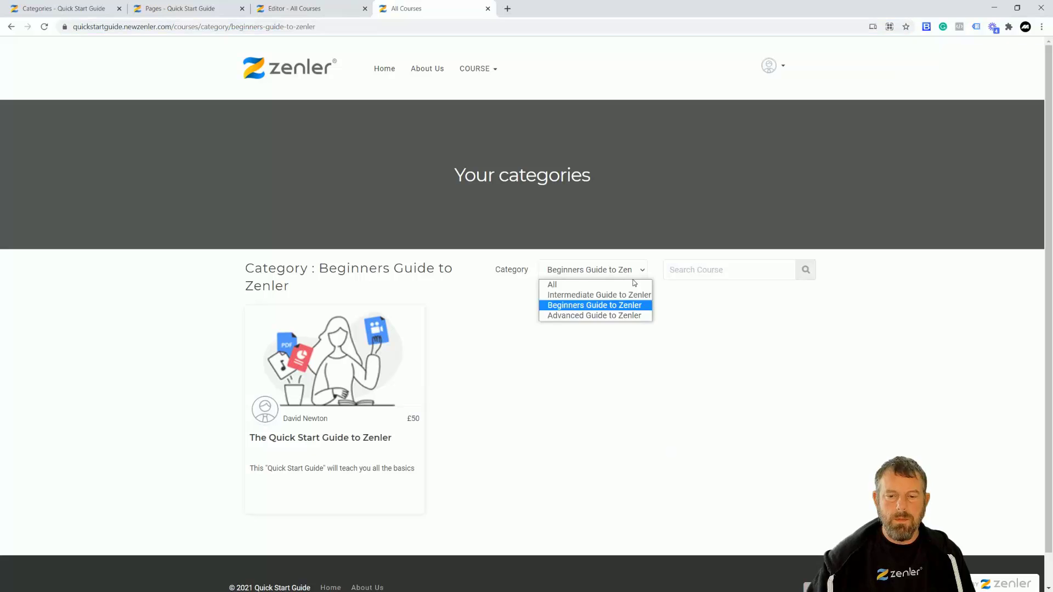
pyautogui.click(596, 294)
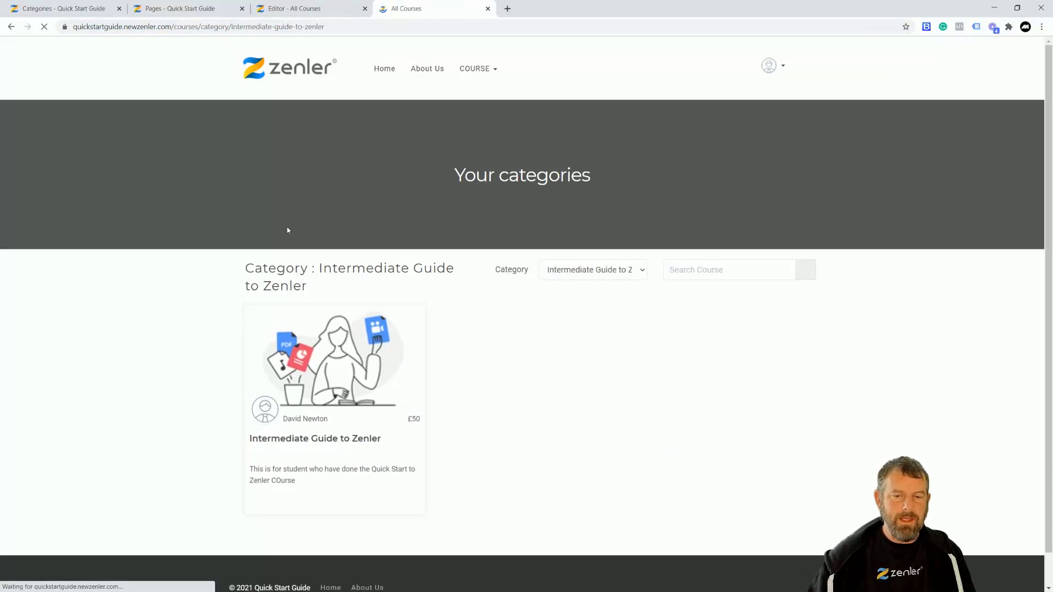
pyautogui.click(186, 26)
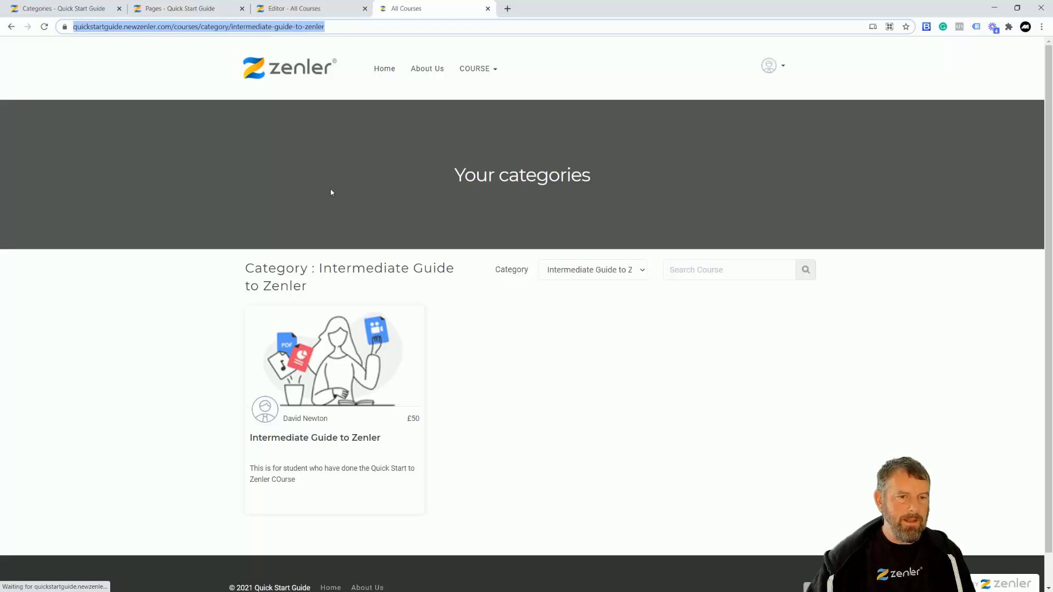
# Add an "Intermediates" submenu item under COURSE with the Go to Link action and the copied Intermediate category URL
pyautogui.click(316, 10)
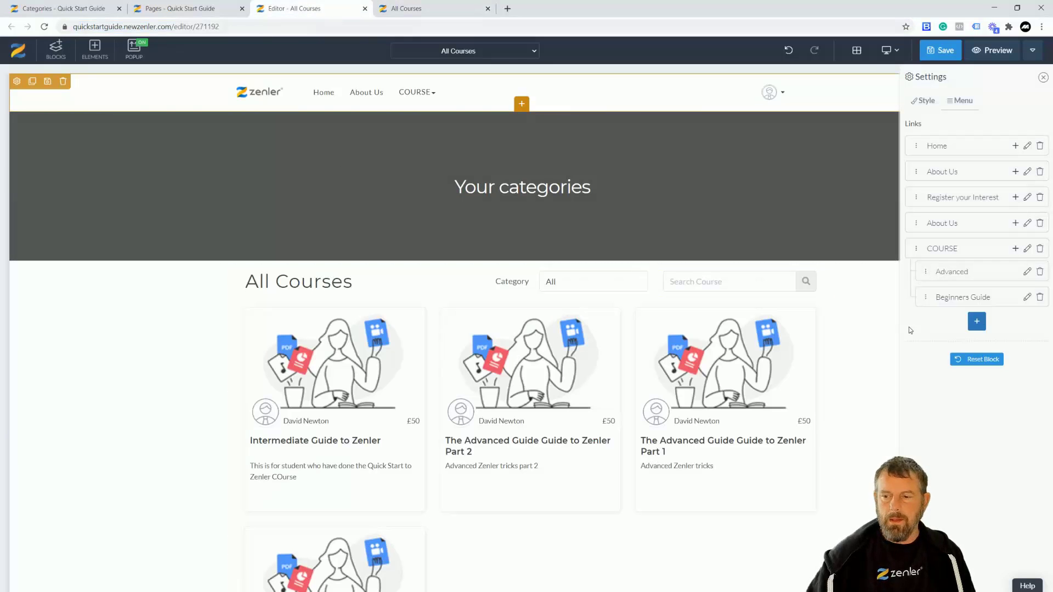
pyautogui.click(1015, 249)
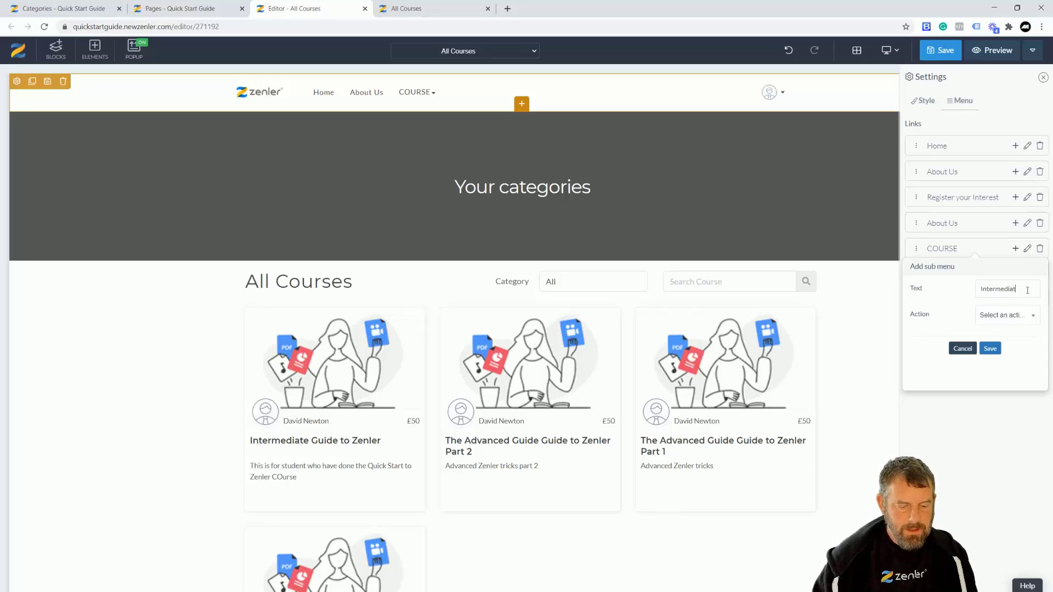
pyautogui.click(1026, 320)
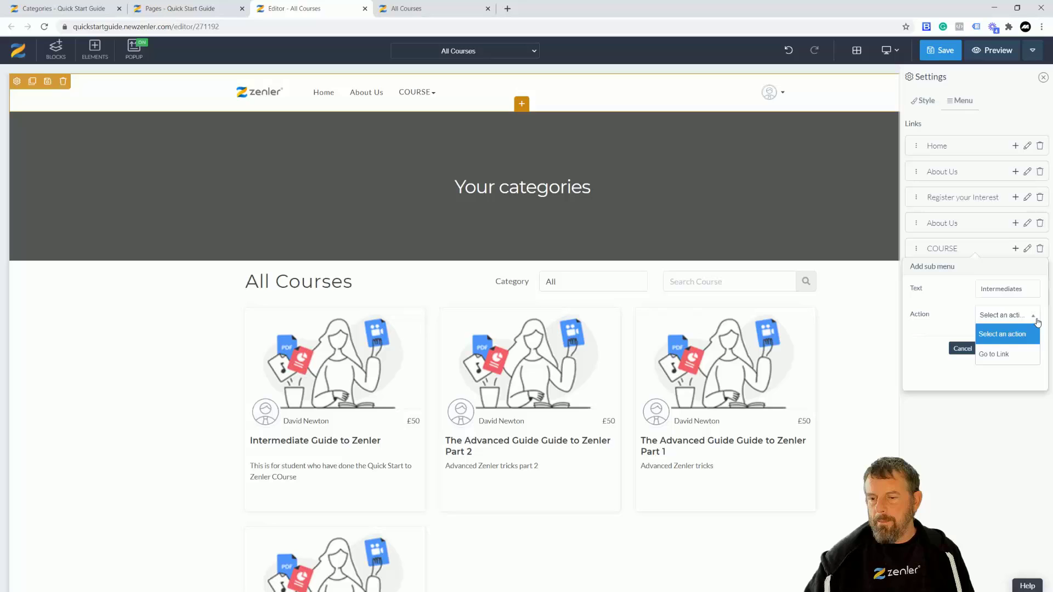
pyautogui.click(1006, 355)
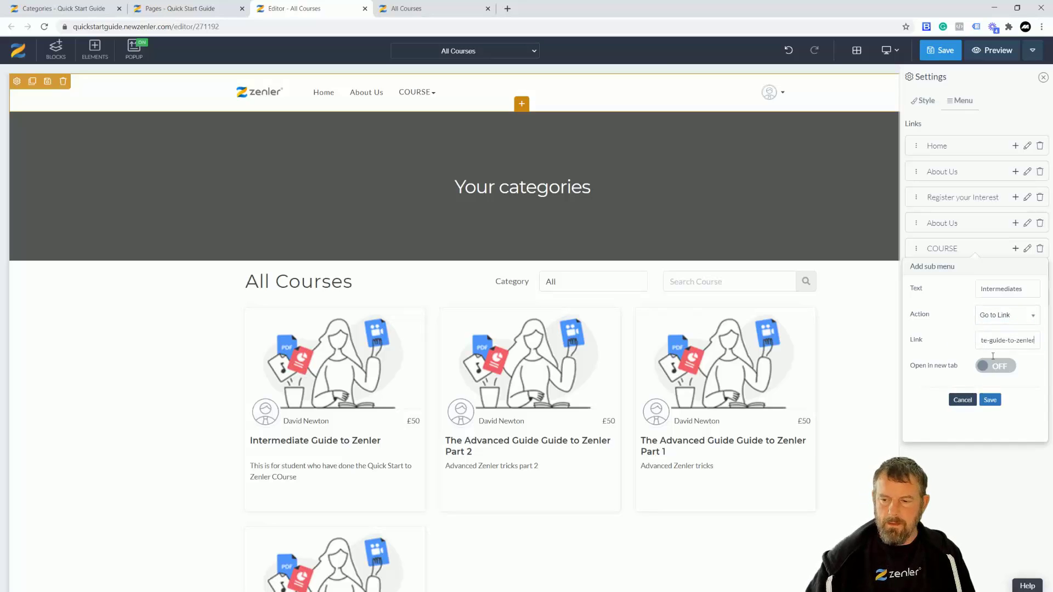
pyautogui.click(991, 400)
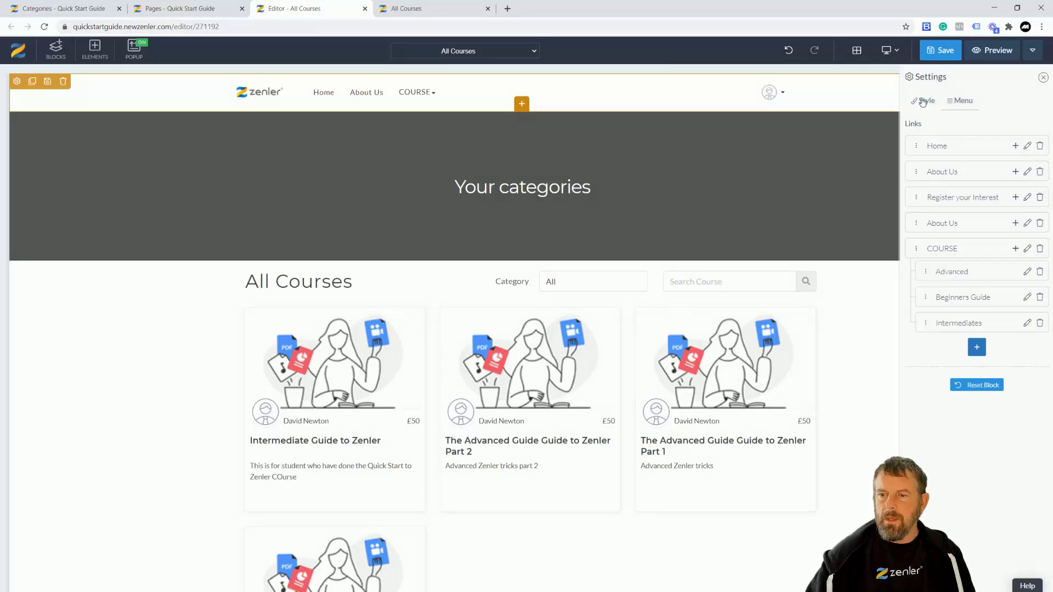
# Reorder the COURSE submenu to Beginners Guide, Intermediates, Advanced, and save the All Courses page
pyautogui.moveTo(924, 296); pyautogui.dragTo(926, 281)
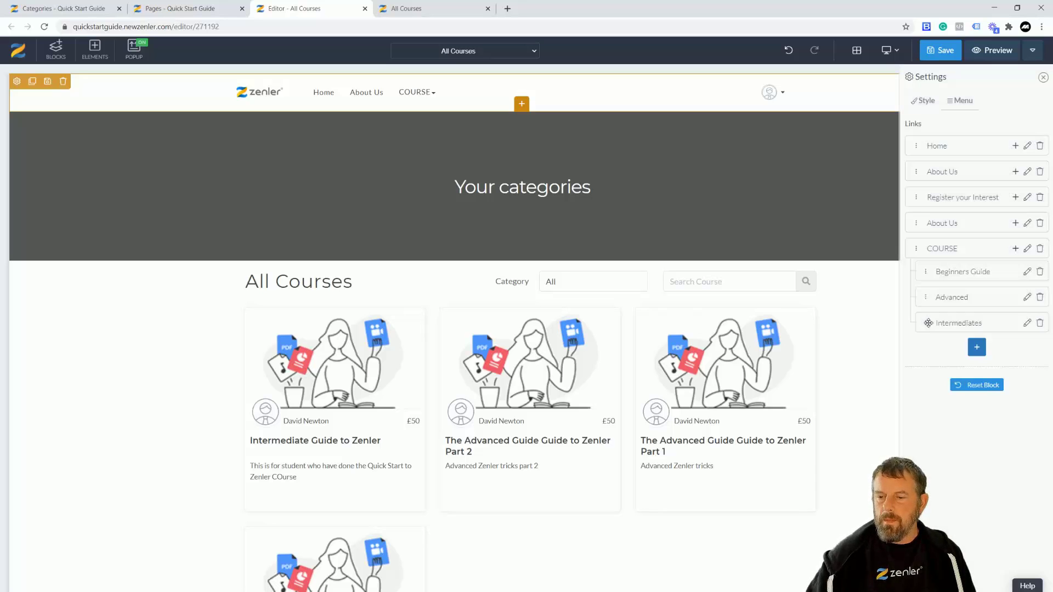
pyautogui.moveTo(927, 323); pyautogui.dragTo(928, 294)
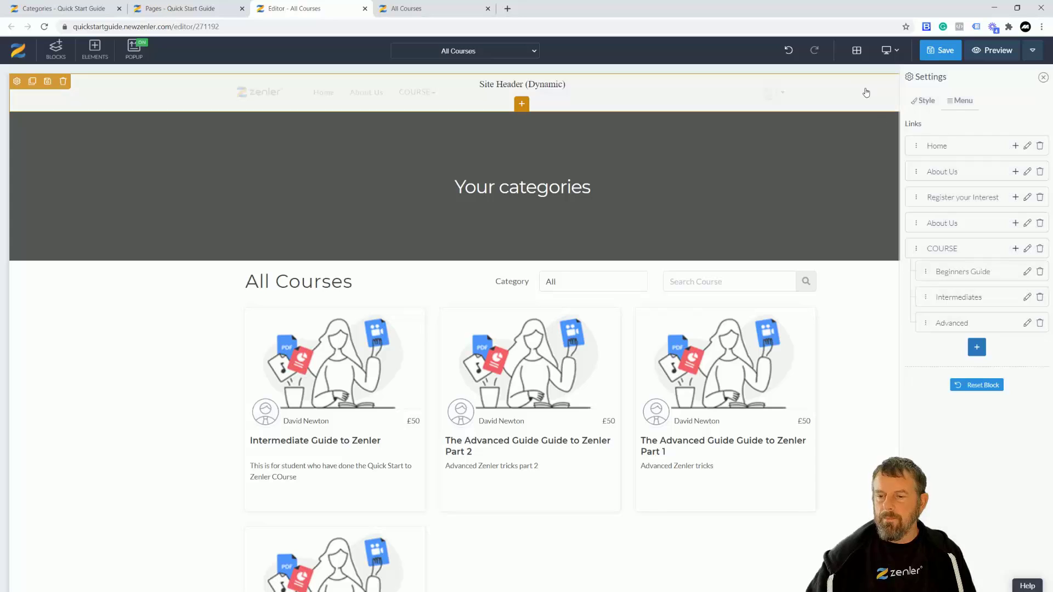
pyautogui.click(934, 51)
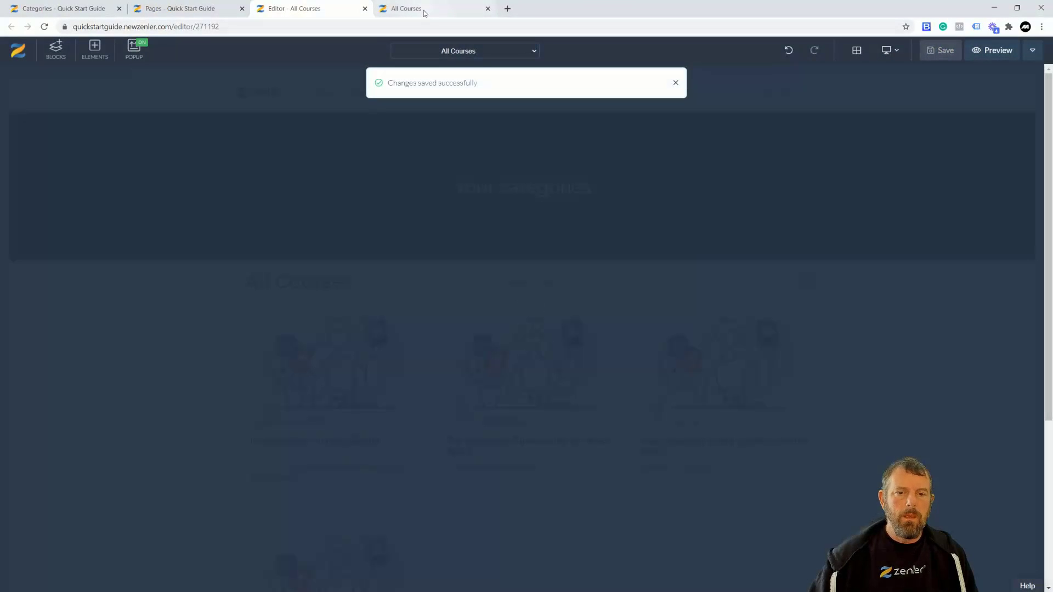
# Reload the published Intermediate Guide to Zenler category page and expand the COURSE menu in its header
pyautogui.click(425, 10)
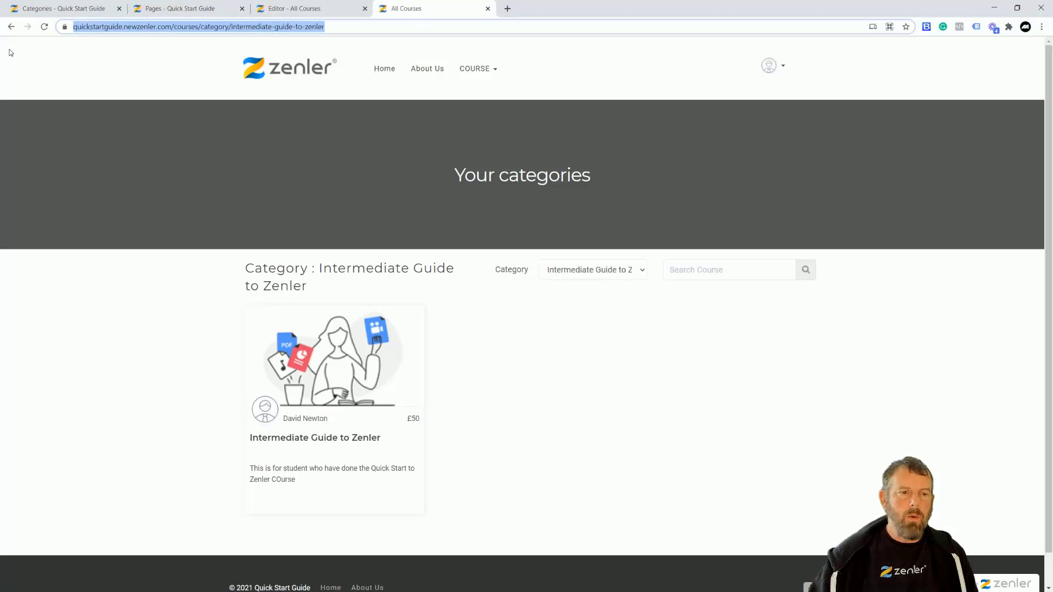
pyautogui.click(44, 27)
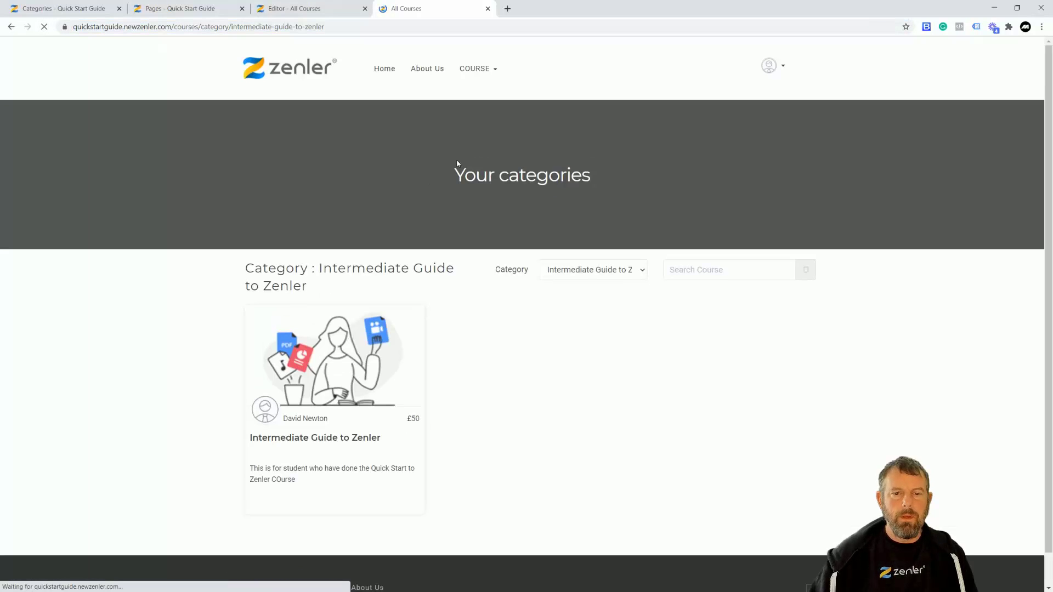
pyautogui.click(491, 70)
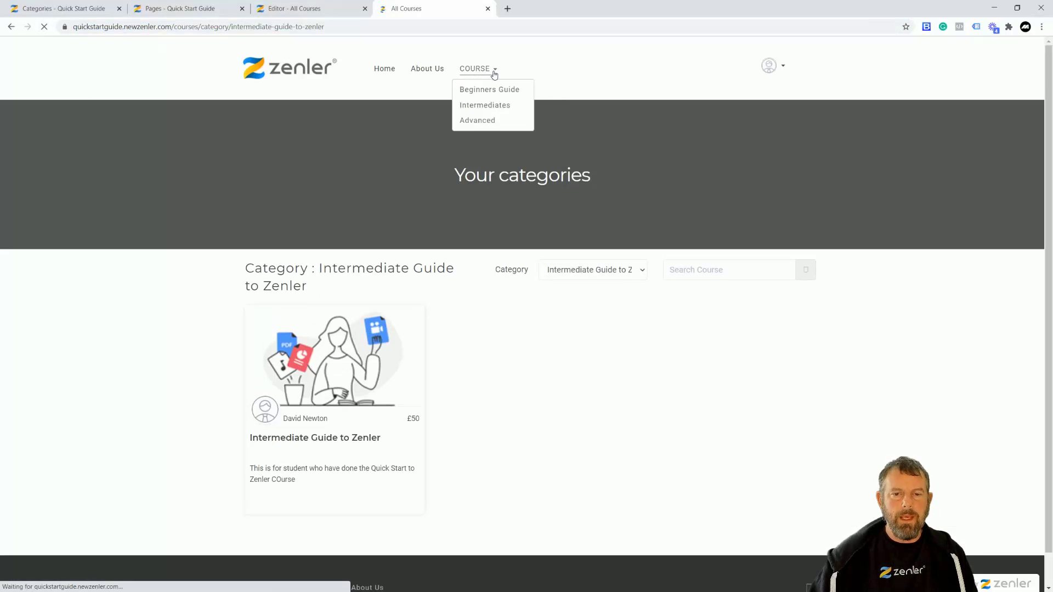
# Test the Advanced and Intermediates category links from the COURSE menu on the published site
pyautogui.click(487, 119)
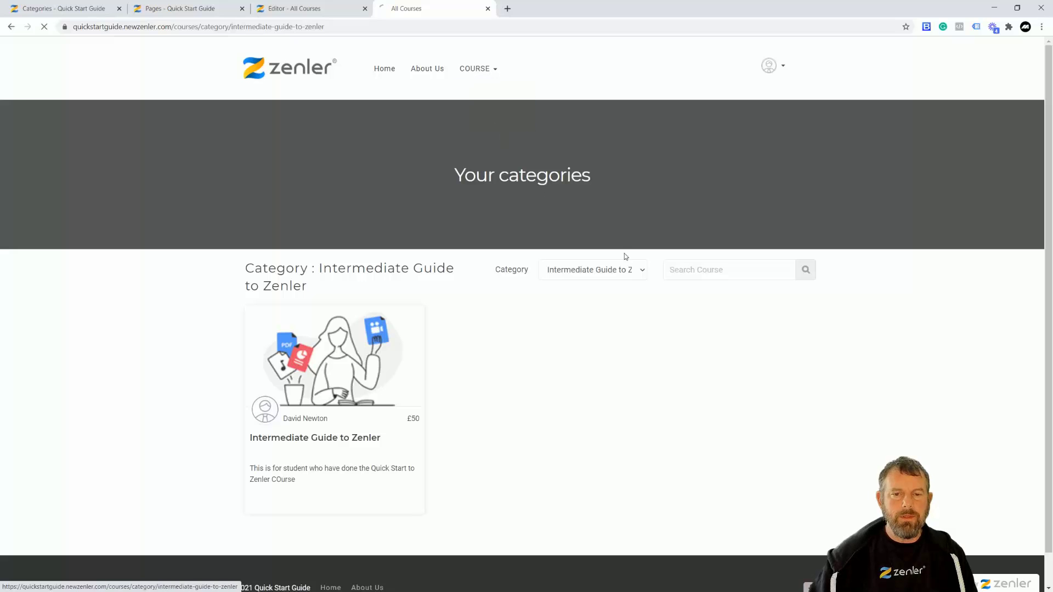
pyautogui.click(488, 72)
pyautogui.click(470, 118)
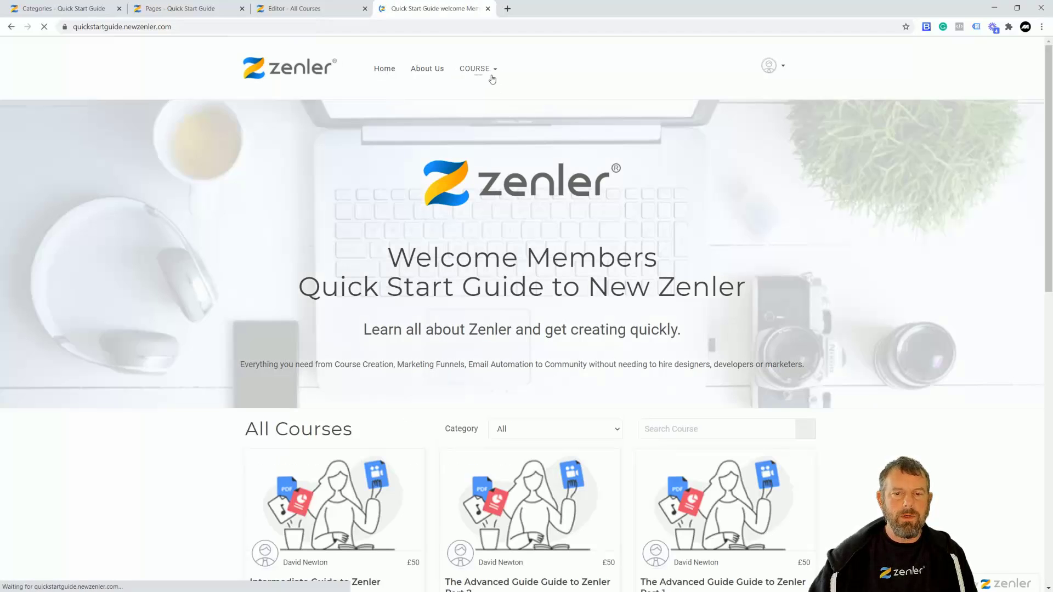
pyautogui.click(490, 72)
pyautogui.click(472, 103)
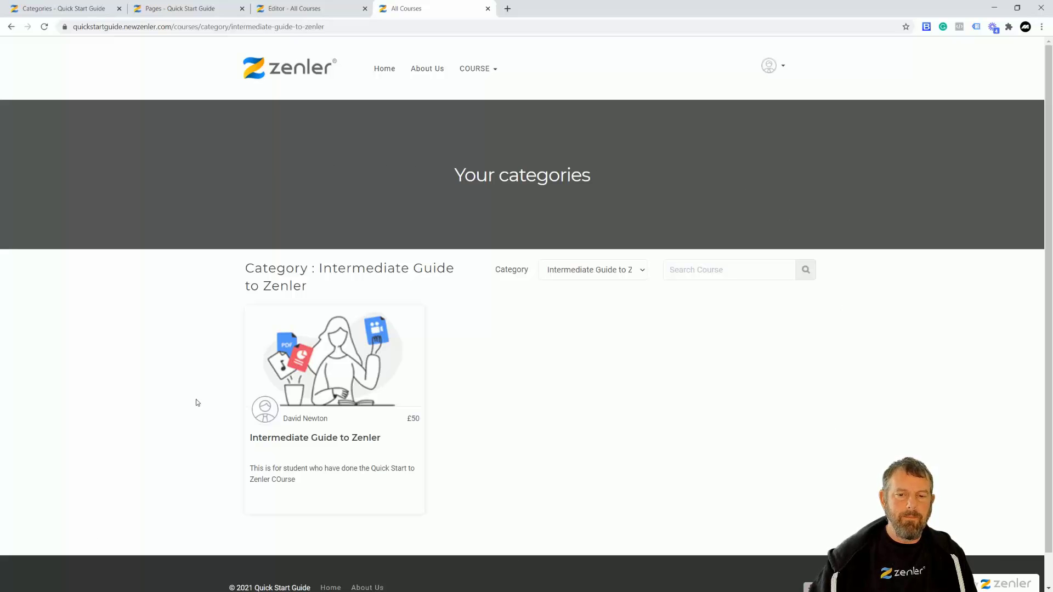
# Open the Quick Start Guide home page in the page editor and copy the HTML code of its banner block
pyautogui.click(291, 8)
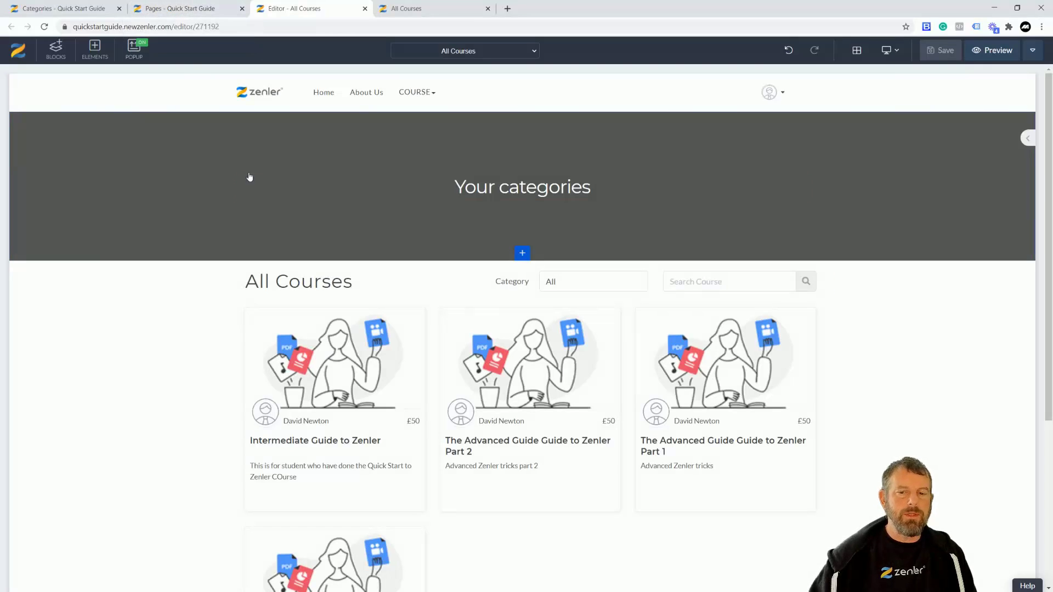
pyautogui.click(176, 11)
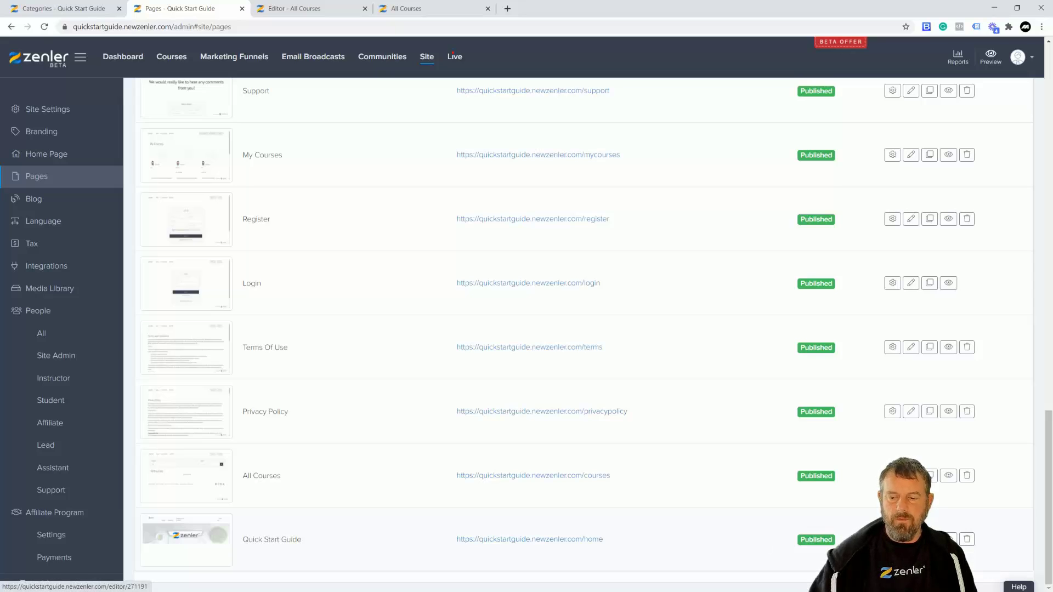
pyautogui.click(911, 539)
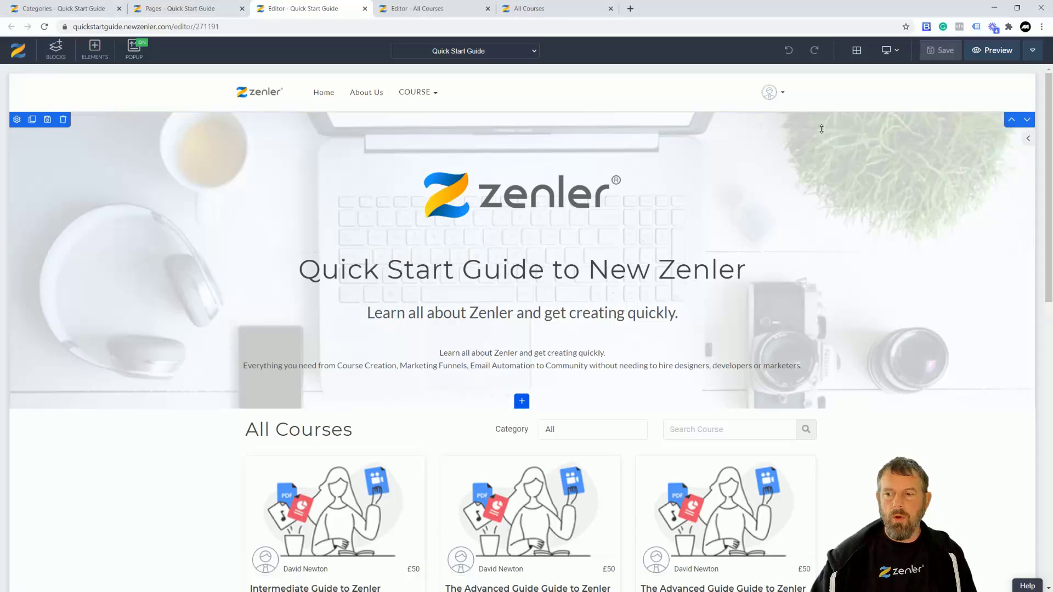
pyautogui.click(1028, 139)
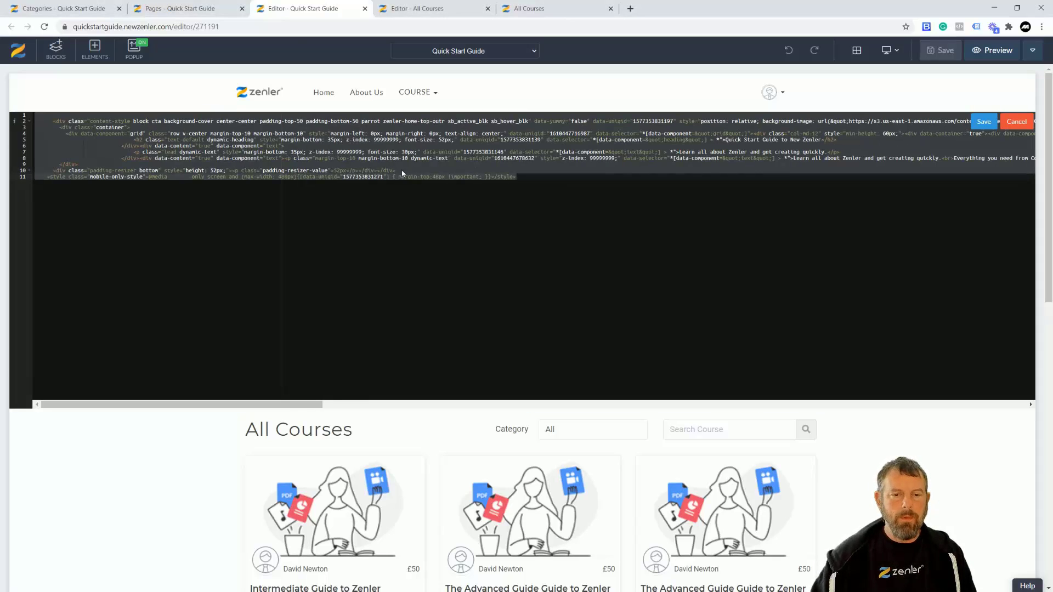
pyautogui.click(402, 173)
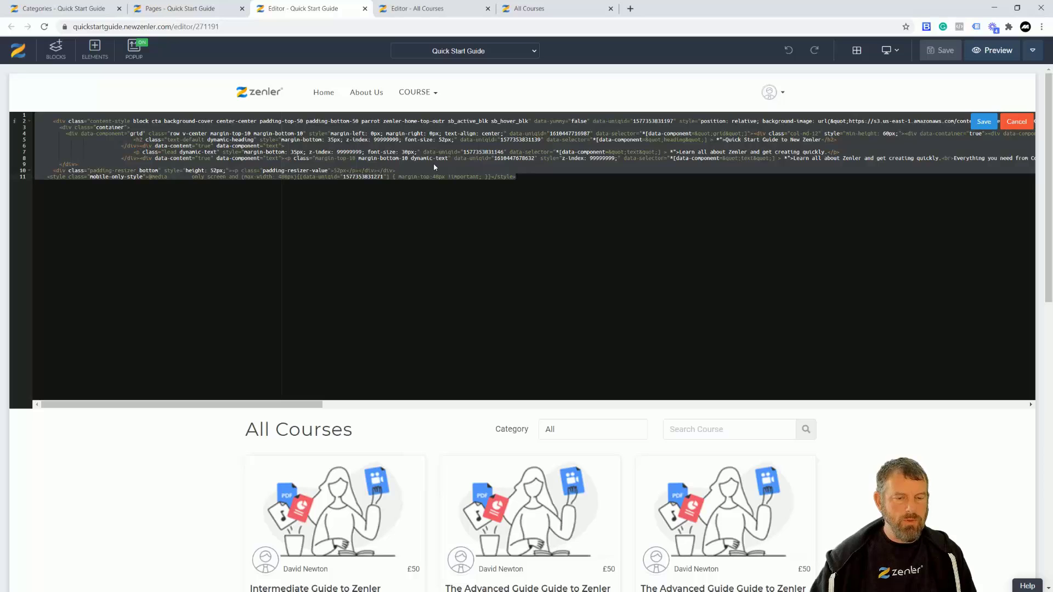
pyautogui.click(994, 125)
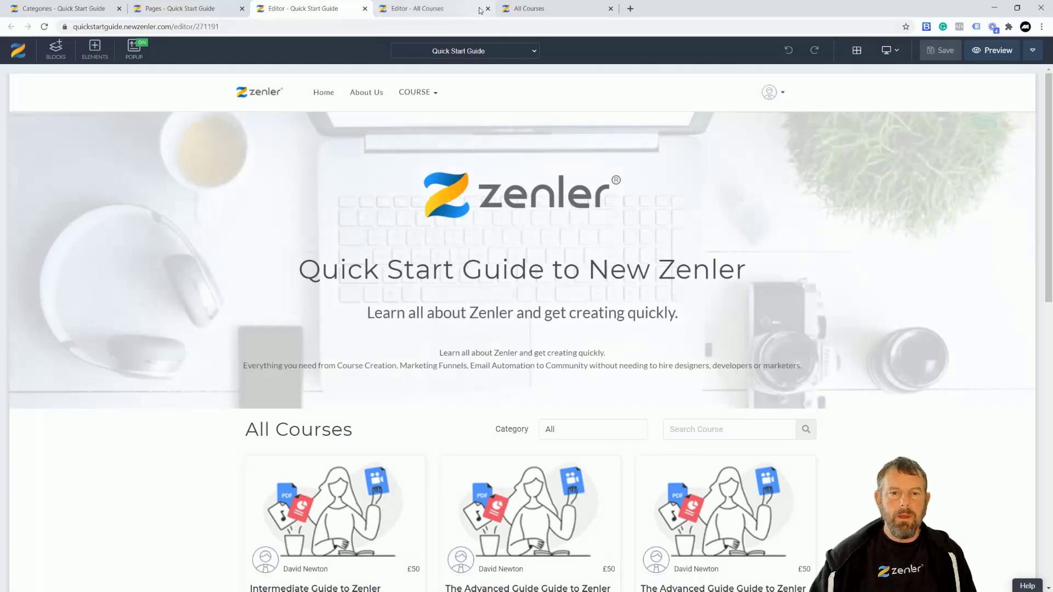
# Replace the code of the "Your categories" banner on the All Courses page with the copied home page banner code and apply it
pyautogui.click(442, 10)
pyautogui.click(66, 190)
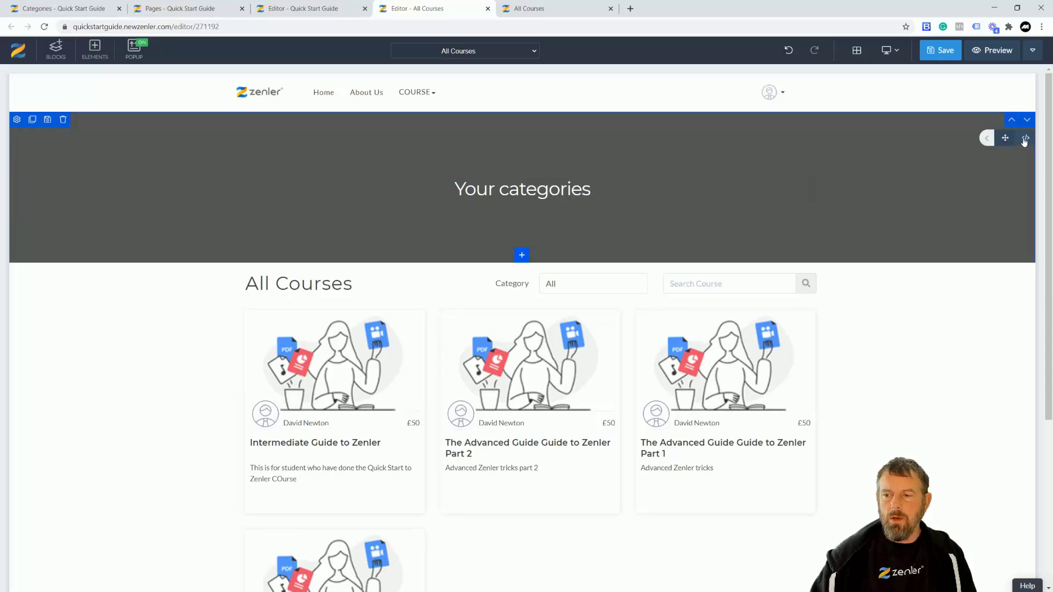
pyautogui.click(1016, 138)
pyautogui.click(586, 164)
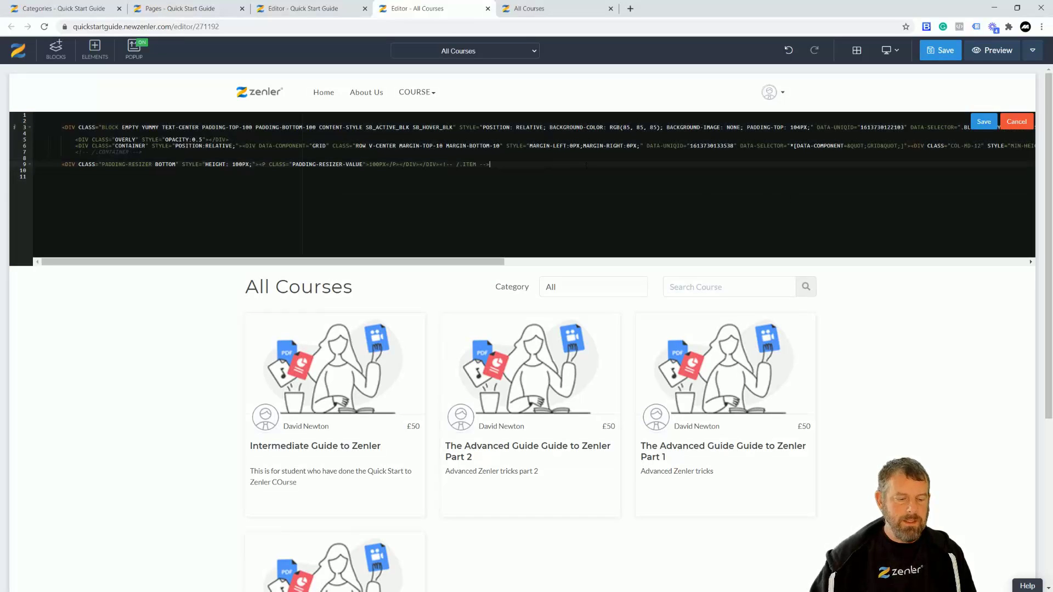
pyautogui.hotkey('ctrl', 'a')
pyautogui.press('BackSpace')
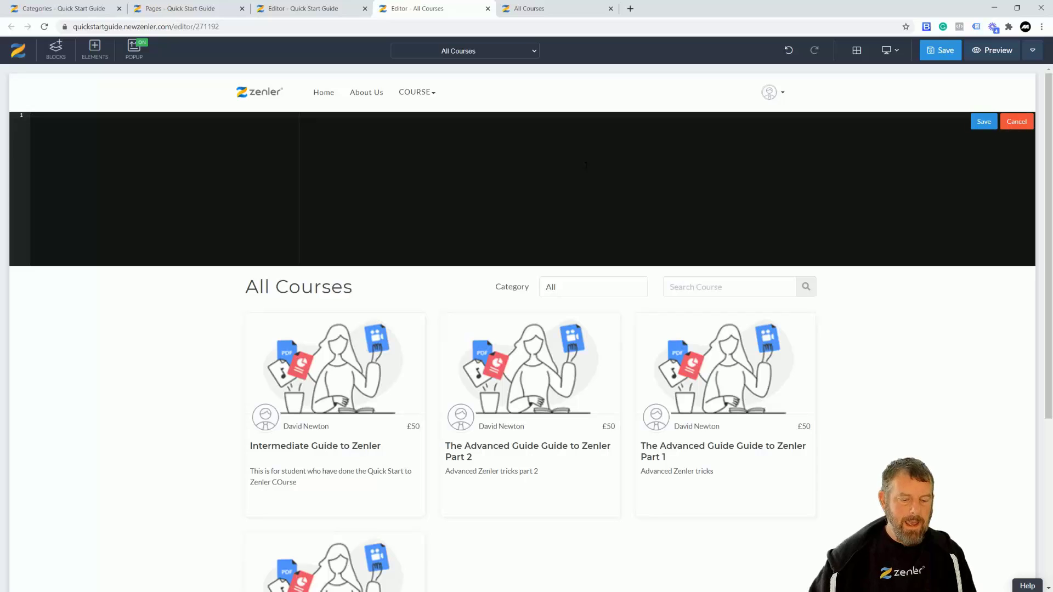
pyautogui.hotkey('ctrl', 'v')
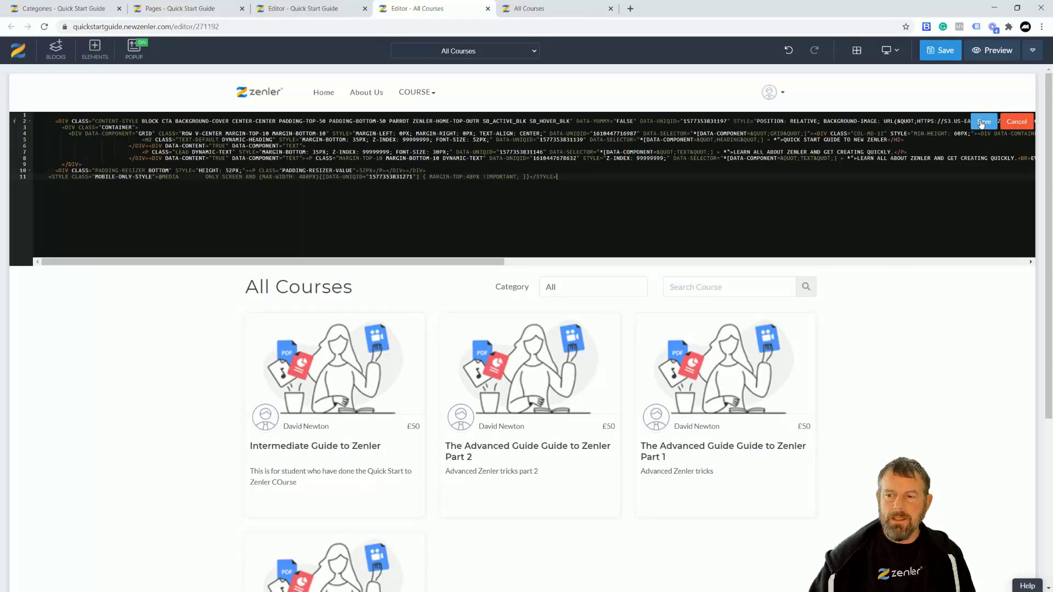
pyautogui.click(806, 187)
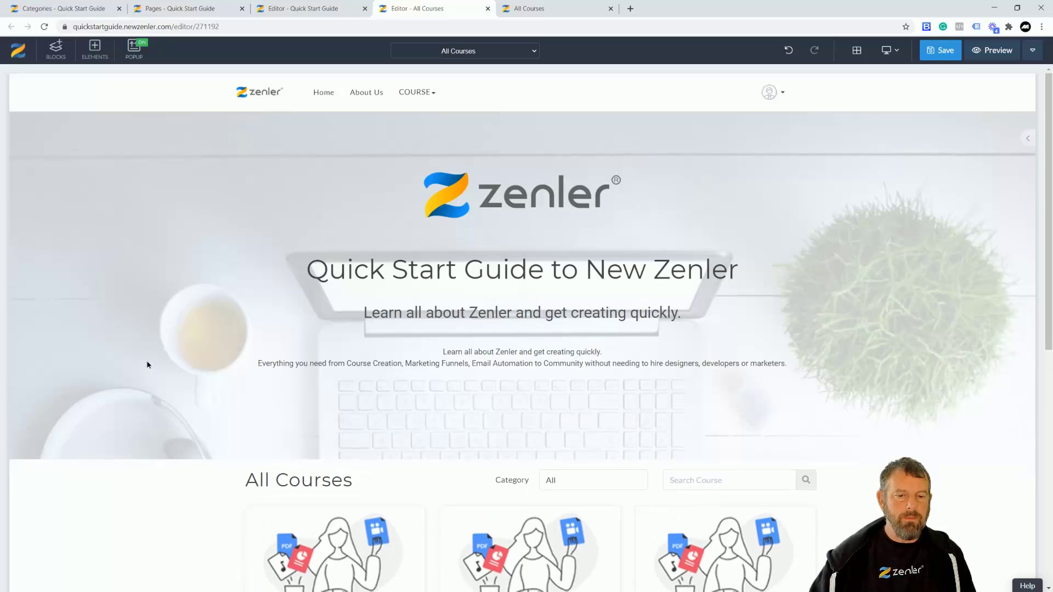
# Change the pasted banner's heading to "Zenler Categories" and save the All Courses page
pyautogui.click(439, 270)
pyautogui.click(586, 262)
pyautogui.moveTo(750, 270); pyautogui.dragTo(305, 268)
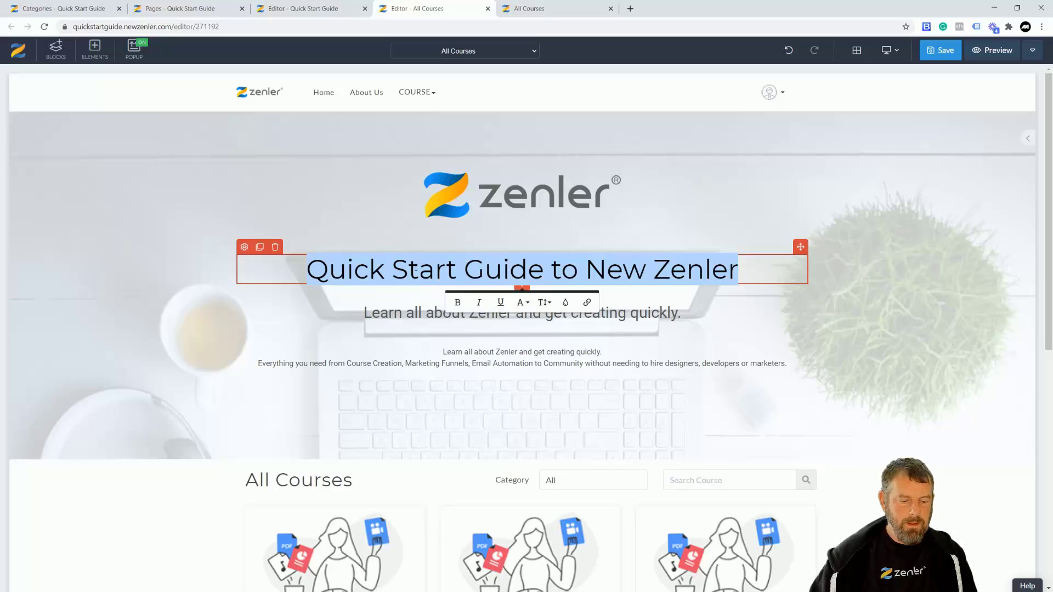
pyautogui.write('Zenler C')
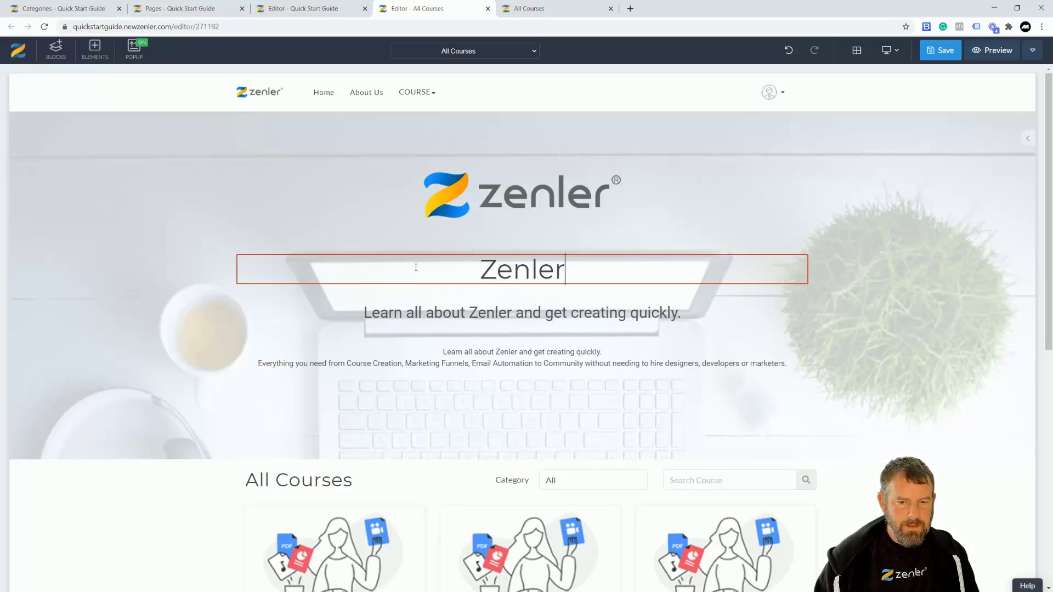
pyautogui.write('ategories')
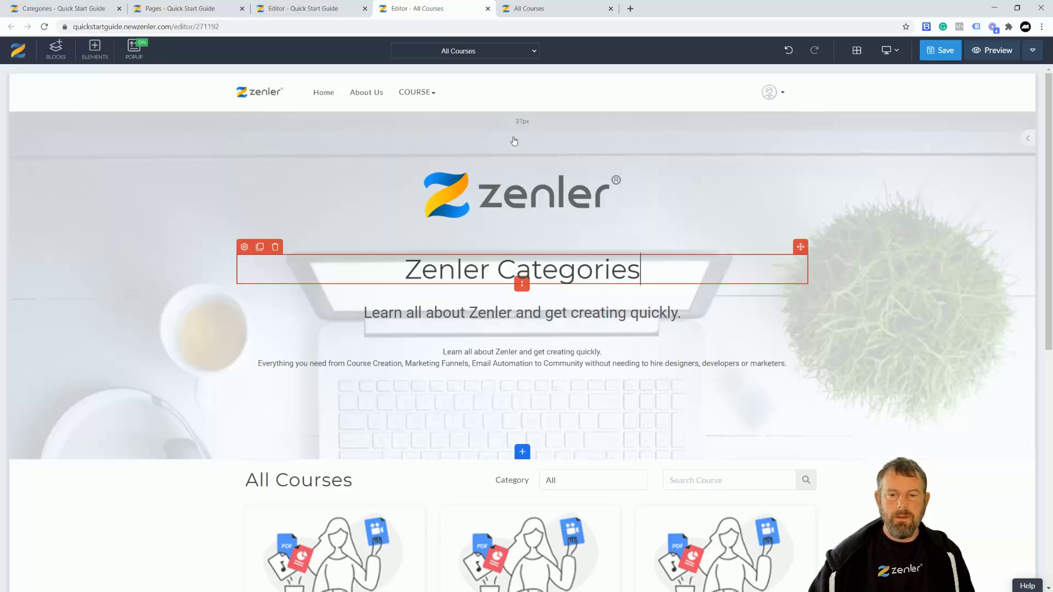
pyautogui.hotkey('ctrl', 's')
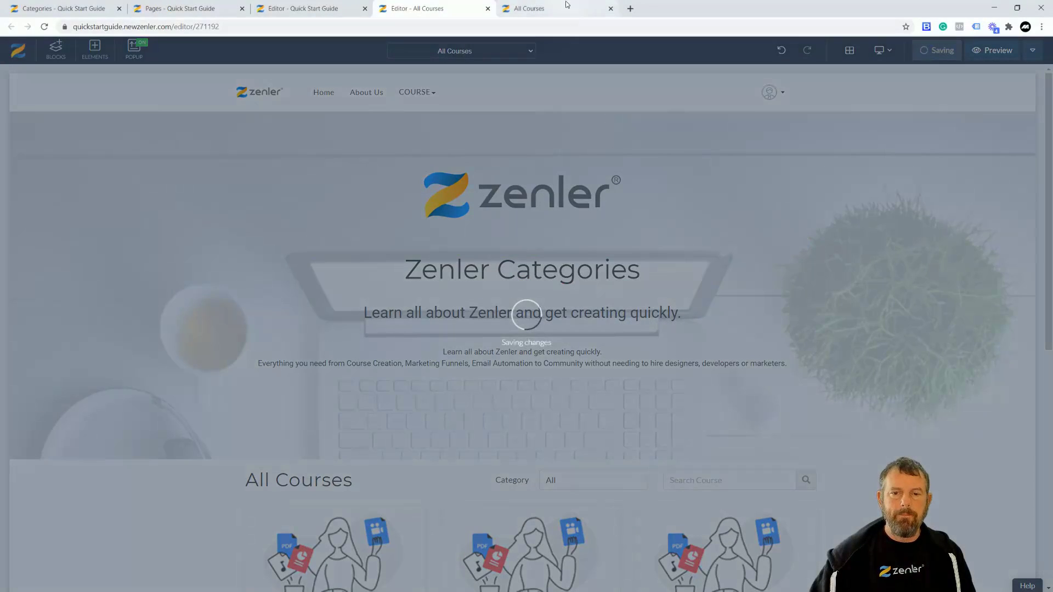
# Reload the published Intermediate category page to check its banner, and open the Advanced category from the COURSE menu
pyautogui.click(529, 8)
pyautogui.click(44, 26)
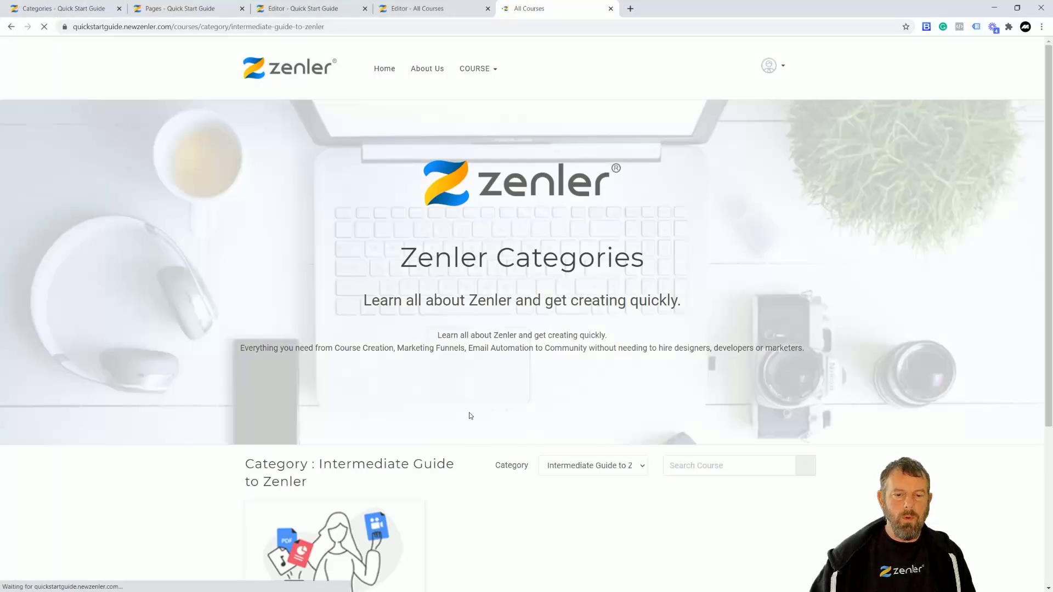
pyautogui.scroll(-2, 621, 367)
pyautogui.scroll(2, 621, 367)
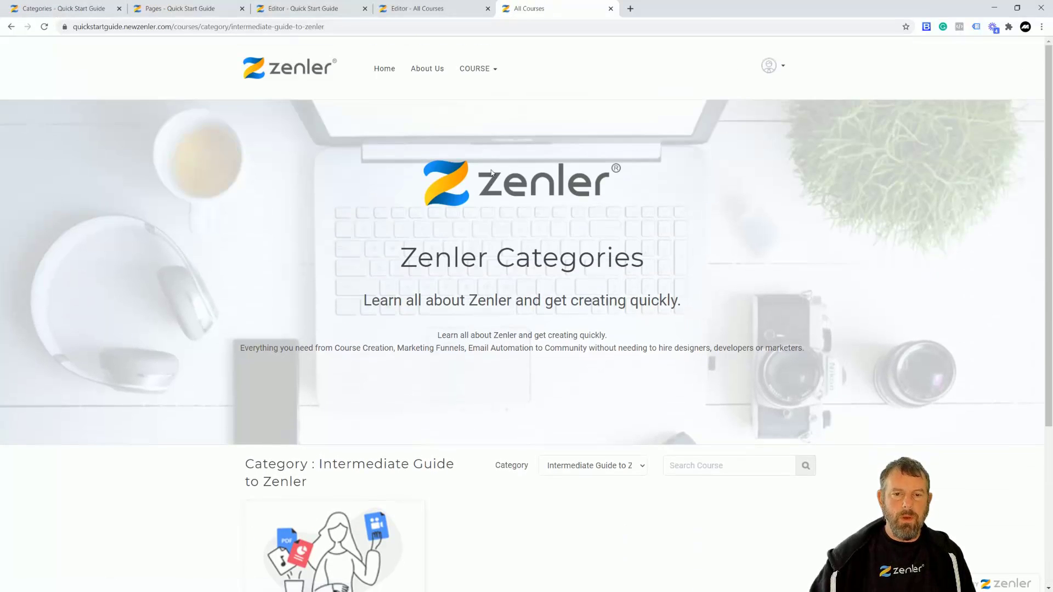
pyautogui.click(488, 72)
pyautogui.click(480, 106)
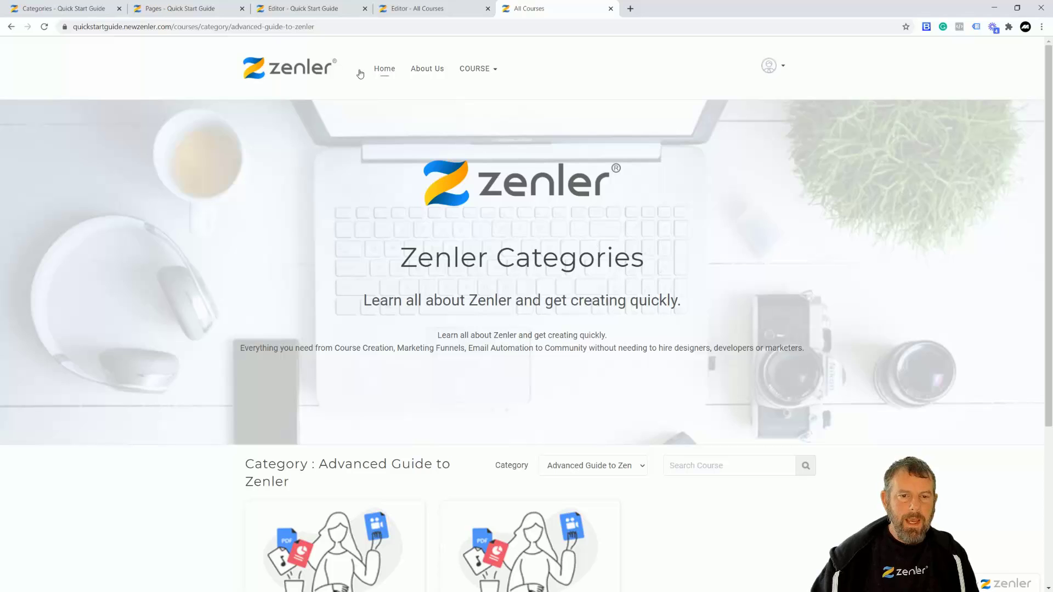
# Open the published home page and examine its course list and the options of the Category filter
pyautogui.click(385, 70)
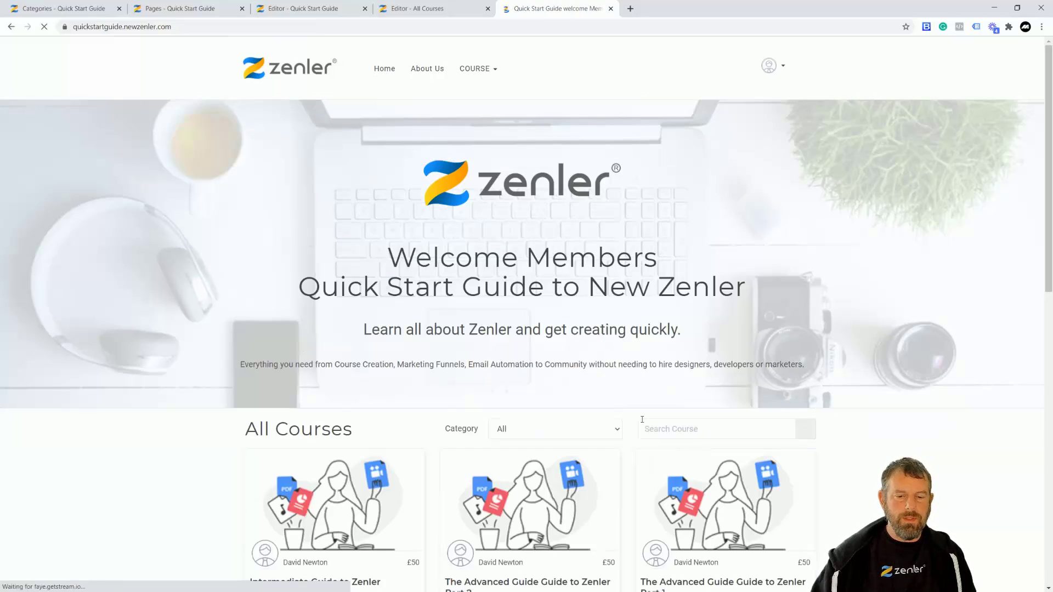
pyautogui.scroll(-5, 593, 391)
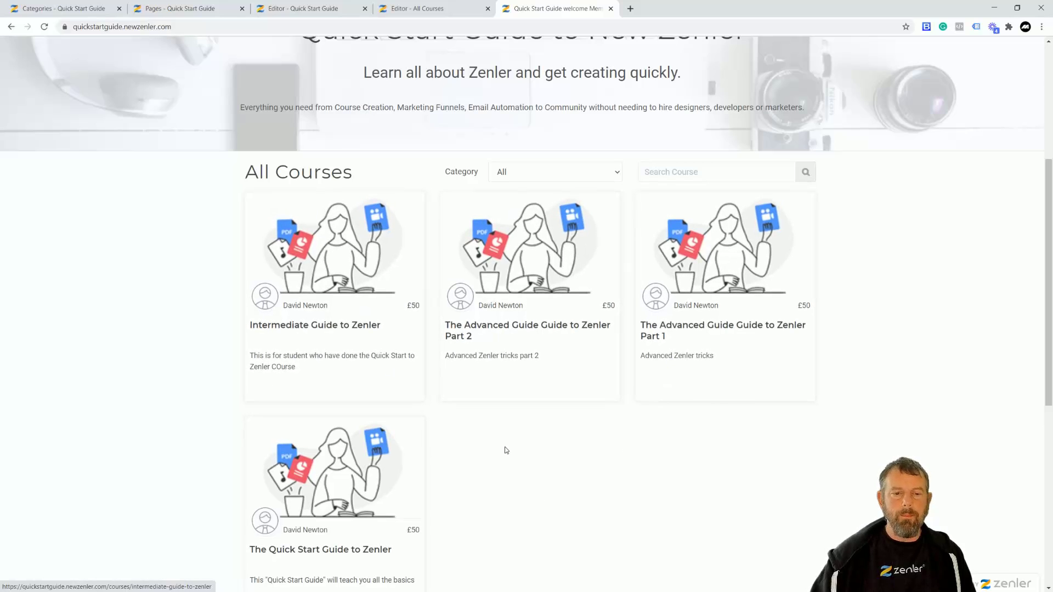
pyautogui.click(618, 175)
pyautogui.click(869, 232)
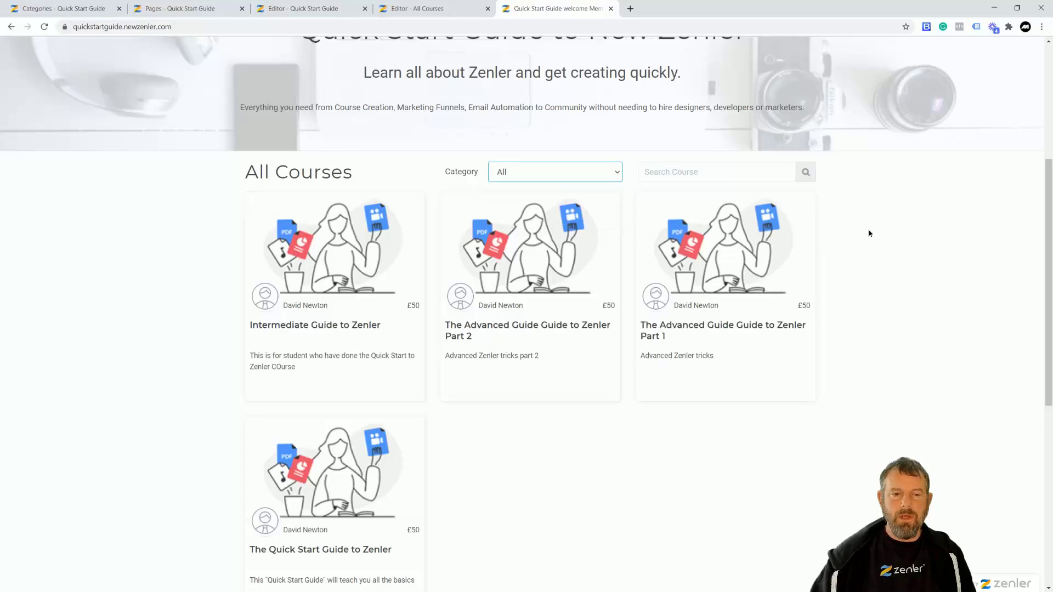
pyautogui.click(615, 175)
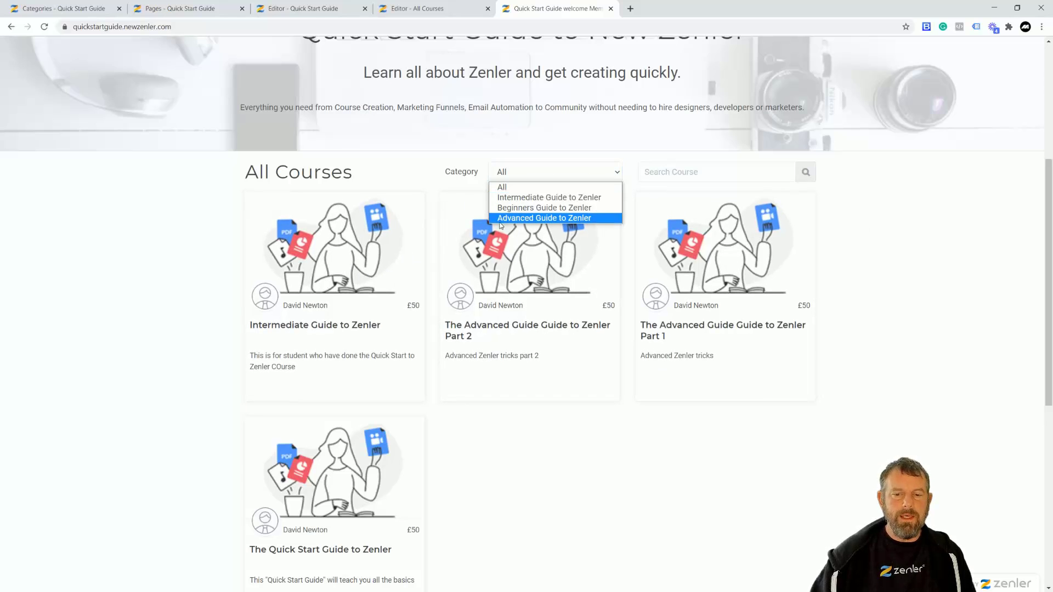
pyautogui.click(786, 476)
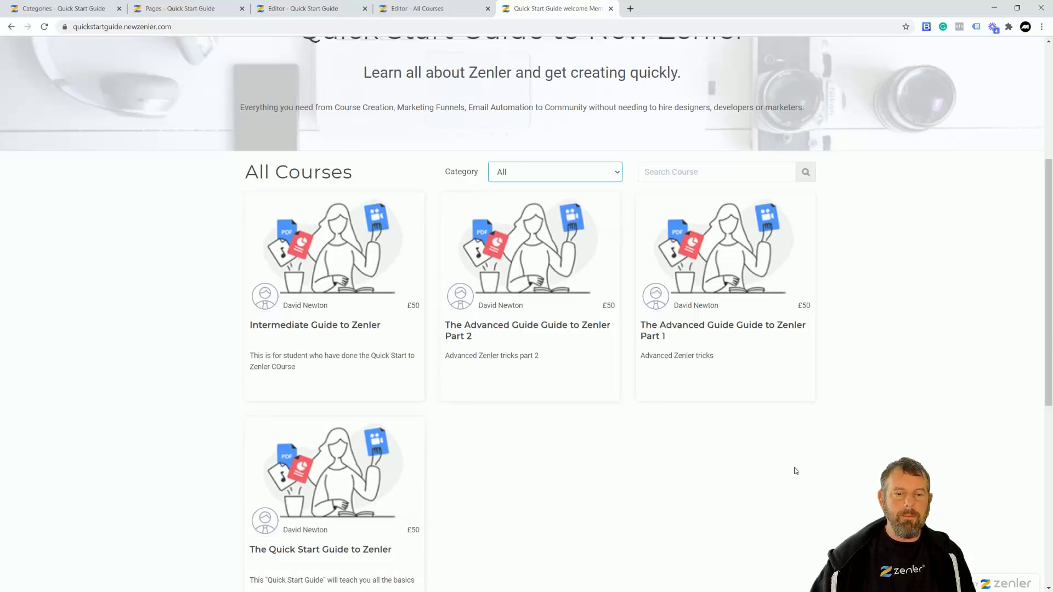
pyautogui.scroll(3, 795, 470)
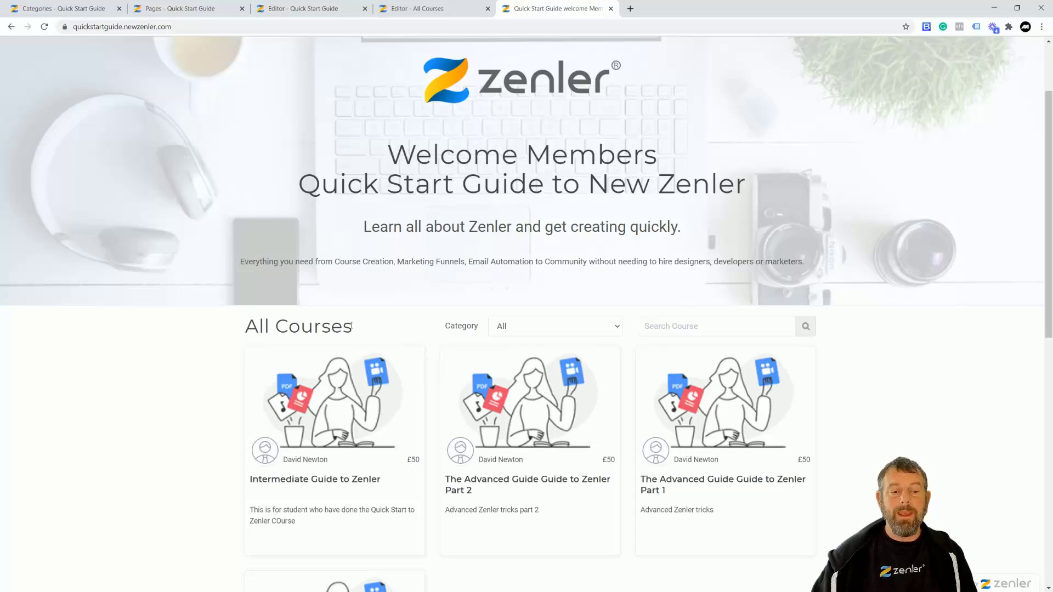
# Make the Intermediate Guide to Zenler course featured in its course details and update the course
pyautogui.click(170, 12)
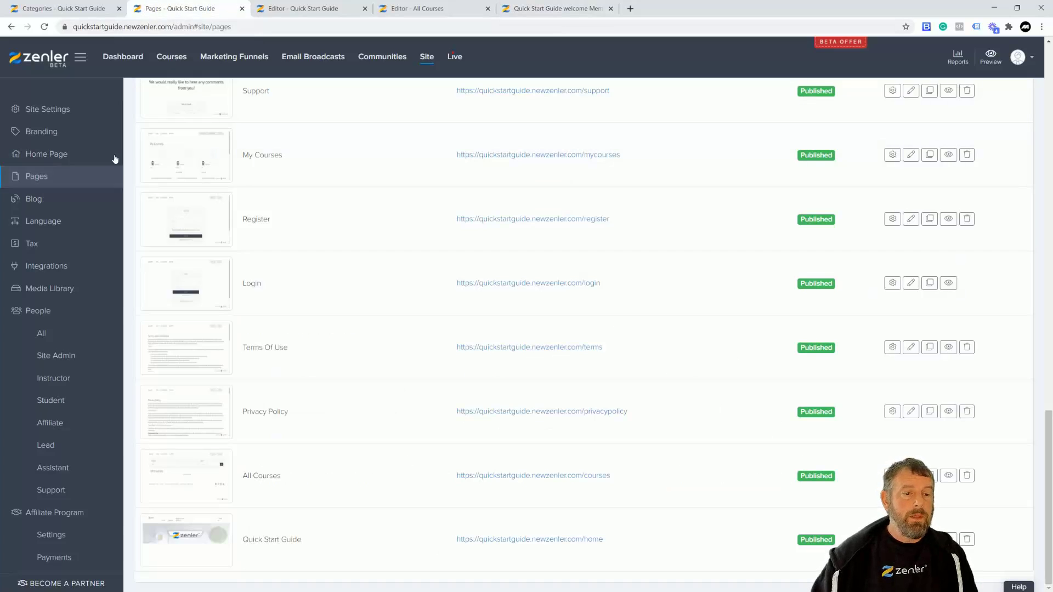
pyautogui.click(167, 62)
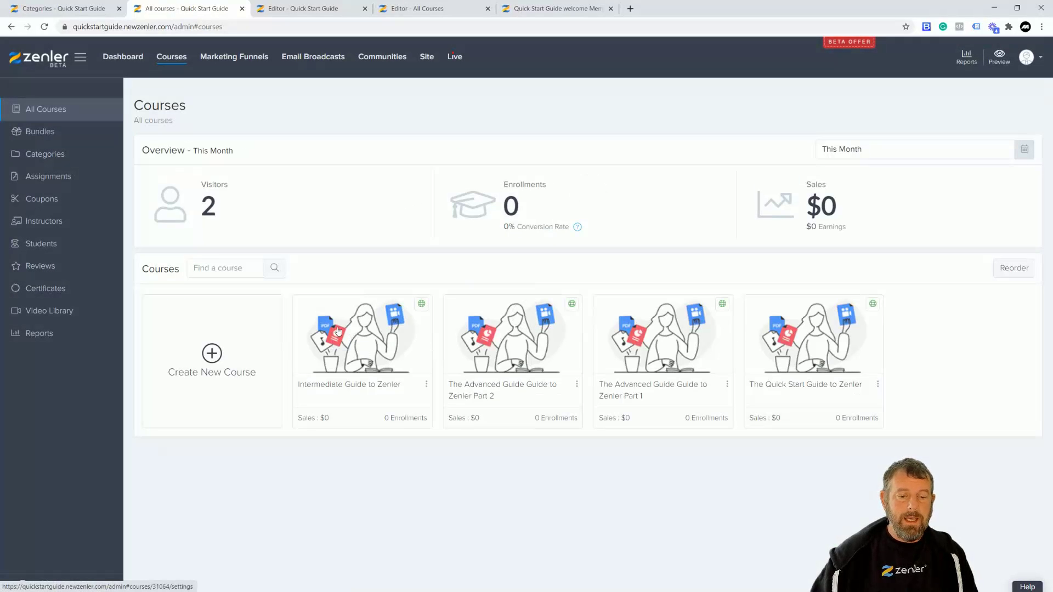
pyautogui.click(371, 328)
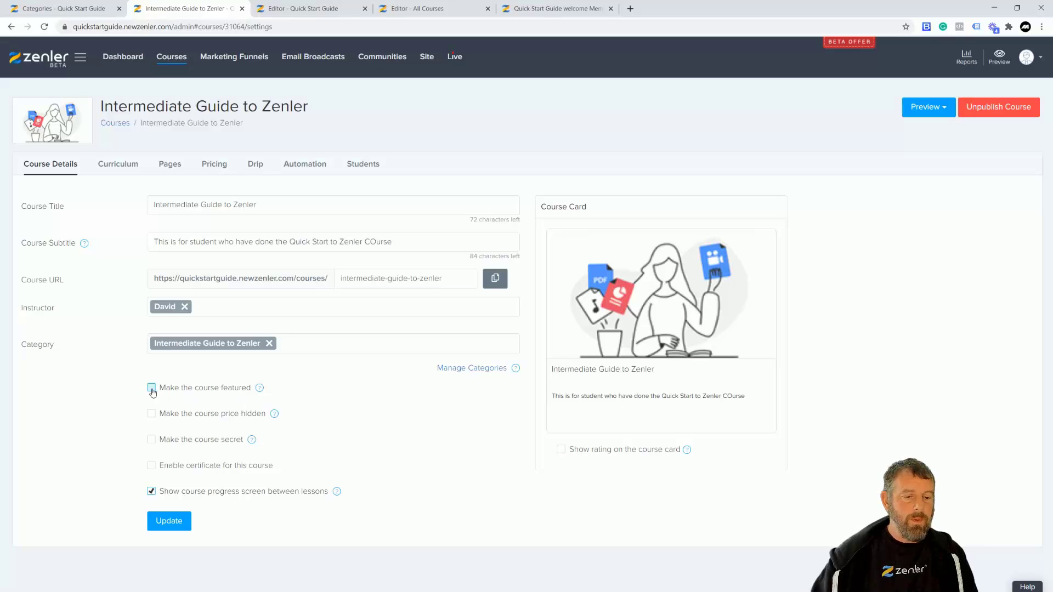
pyautogui.click(186, 525)
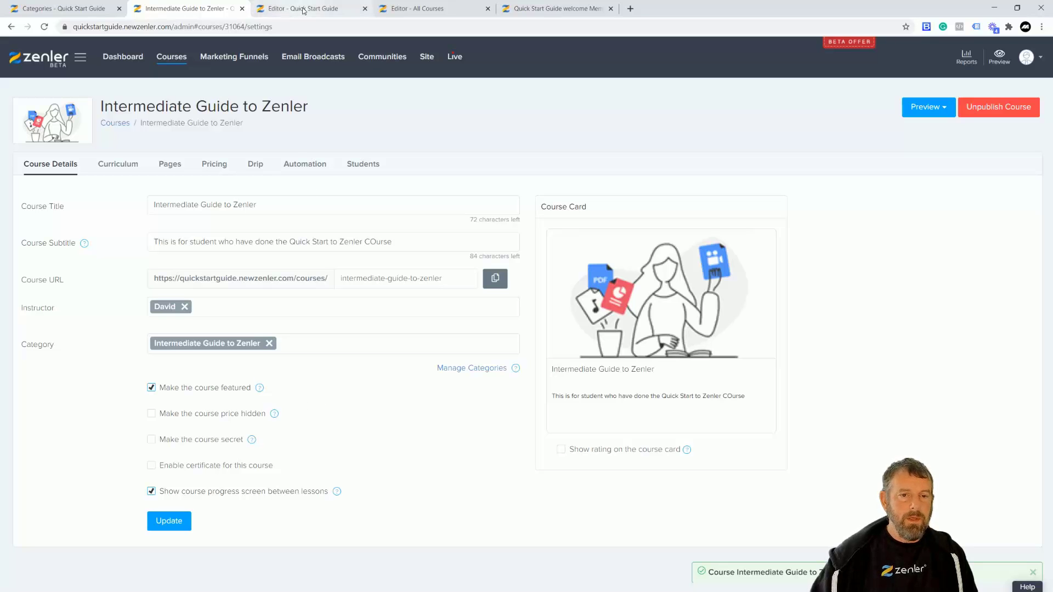
# Reload the published home page and check how the courses are listed under All Courses
pyautogui.click(523, 13)
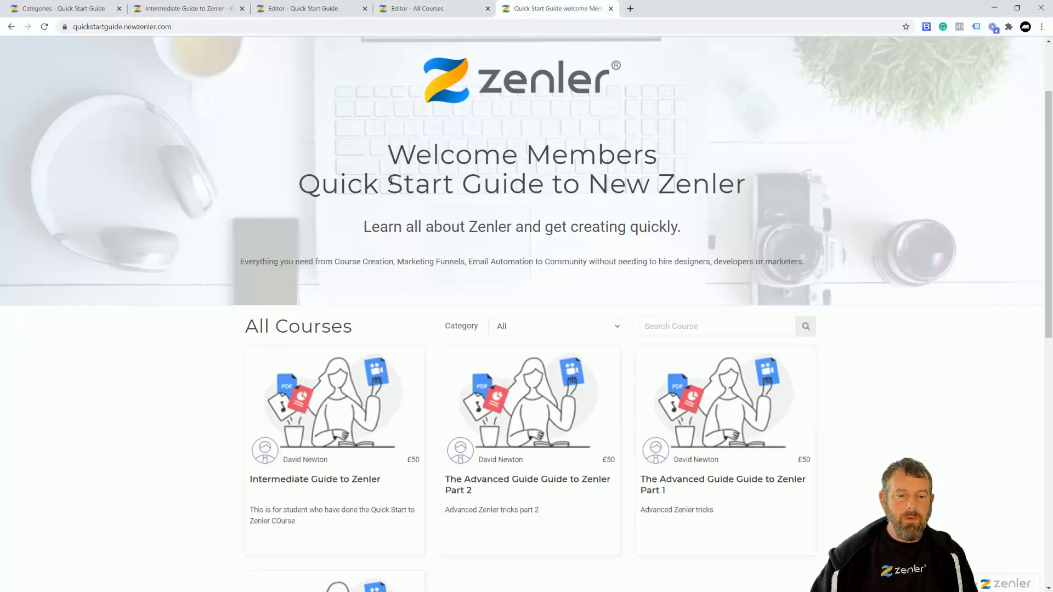
pyautogui.scroll(2, 390, 181)
pyautogui.click(384, 70)
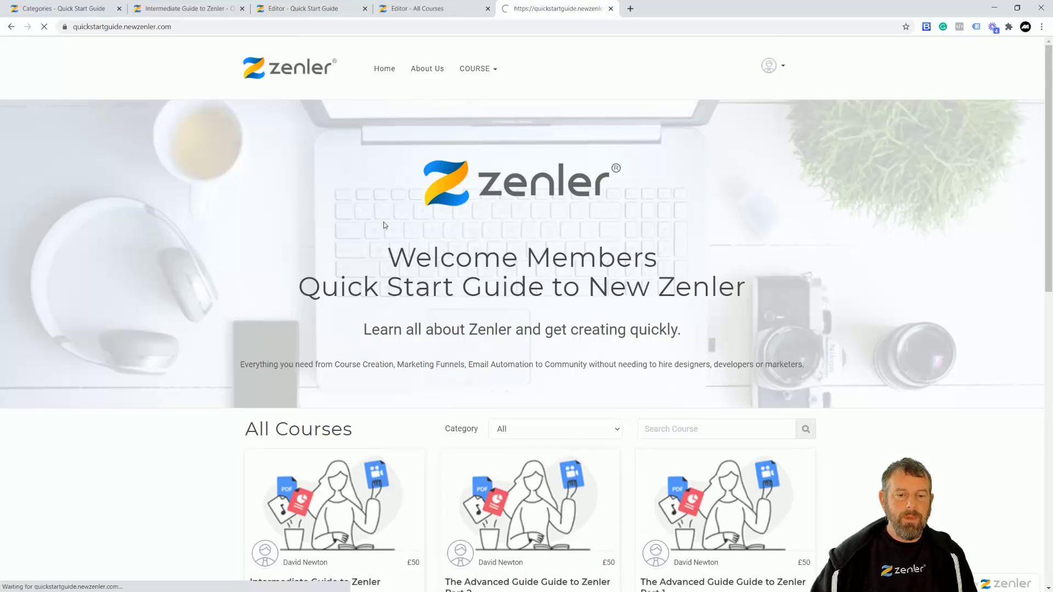
pyautogui.scroll(-5, 549, 302)
pyautogui.scroll(1, 549, 302)
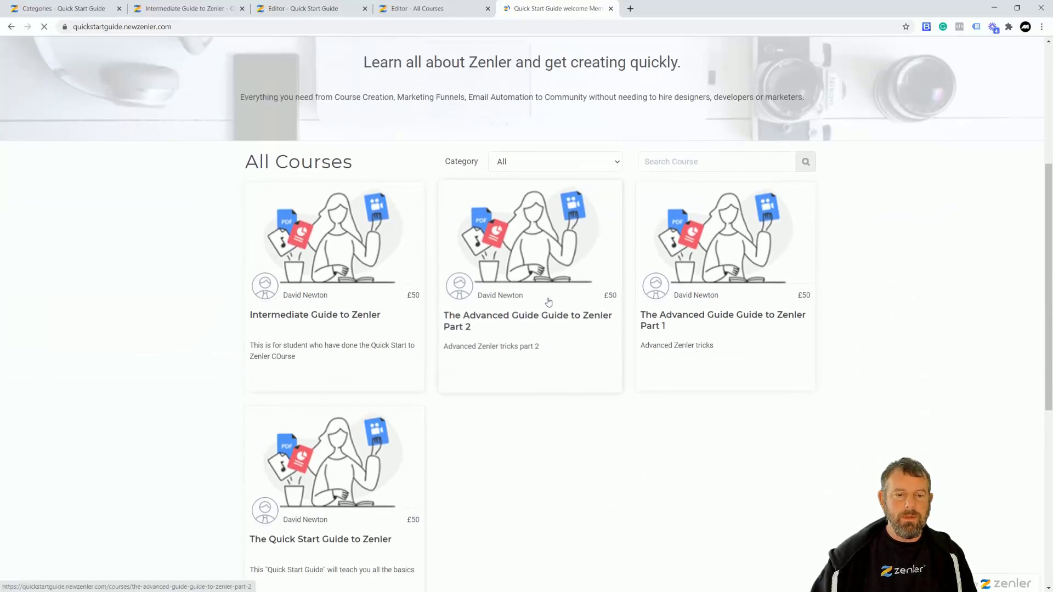
pyautogui.scroll(4, 548, 302)
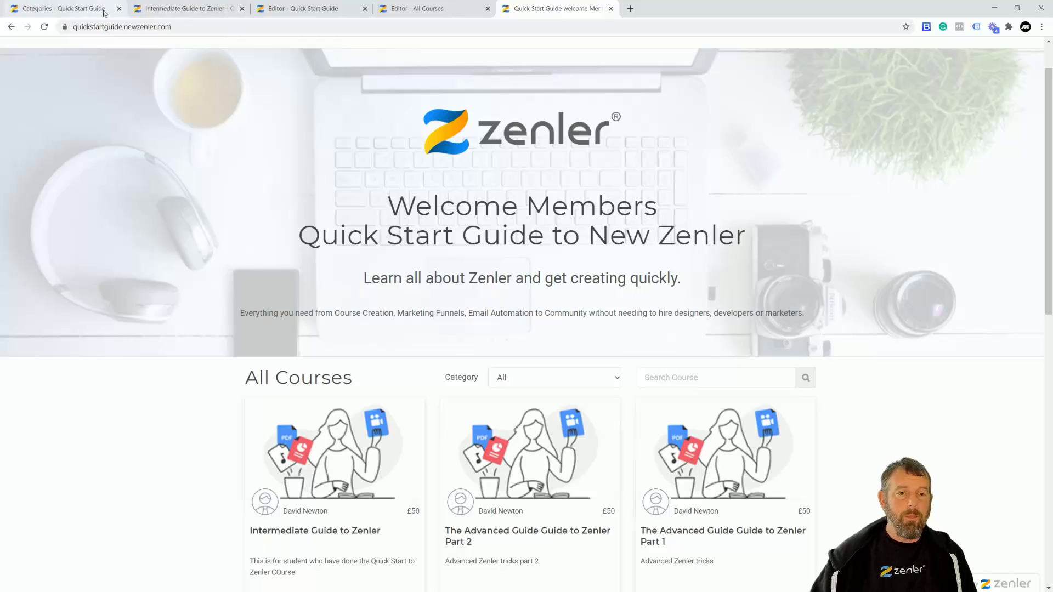
# Open the site settings in the admin area and close the leftover editor and Intermediate Guide to Zenler course tabs
pyautogui.click(175, 9)
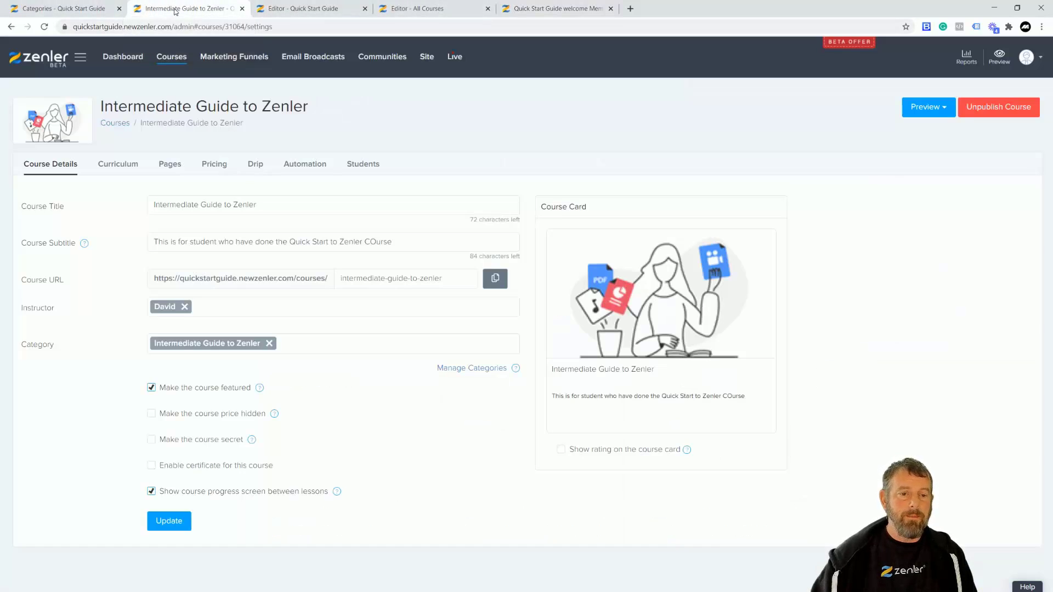
pyautogui.click(96, 10)
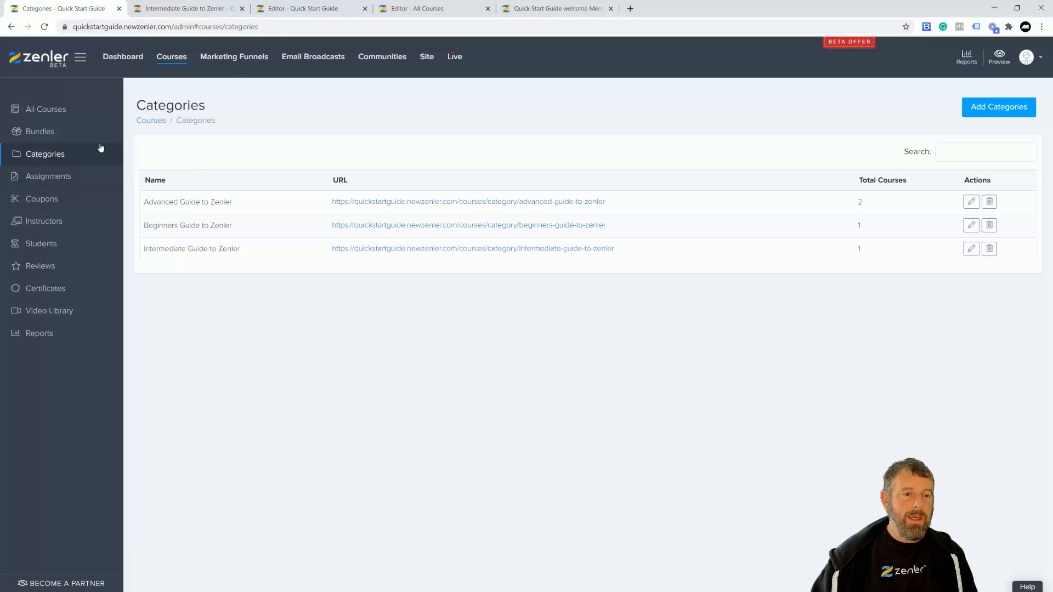
pyautogui.click(425, 57)
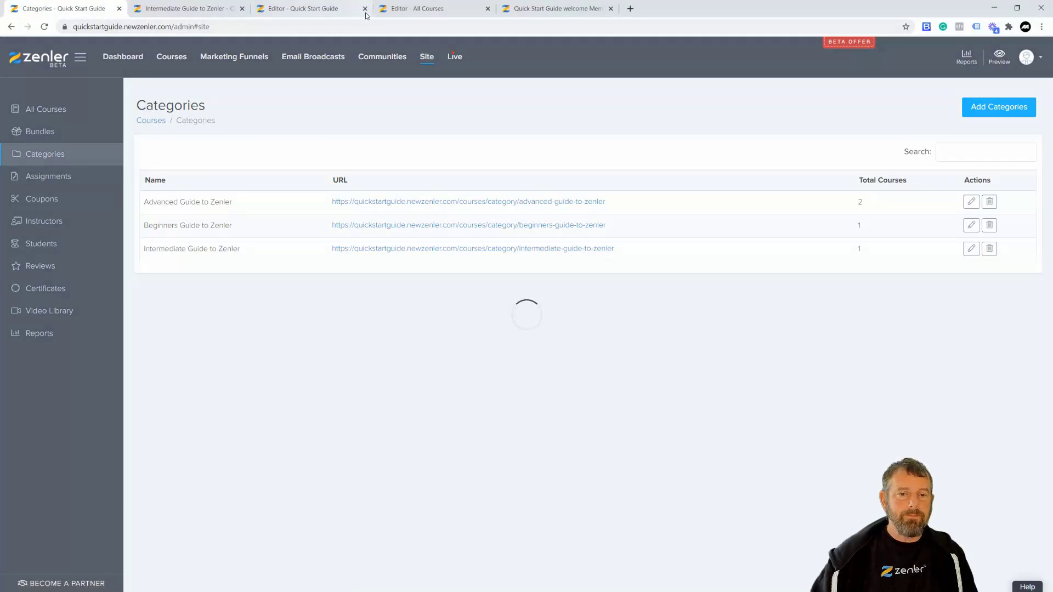
pyautogui.click(349, 9)
pyautogui.click(366, 9)
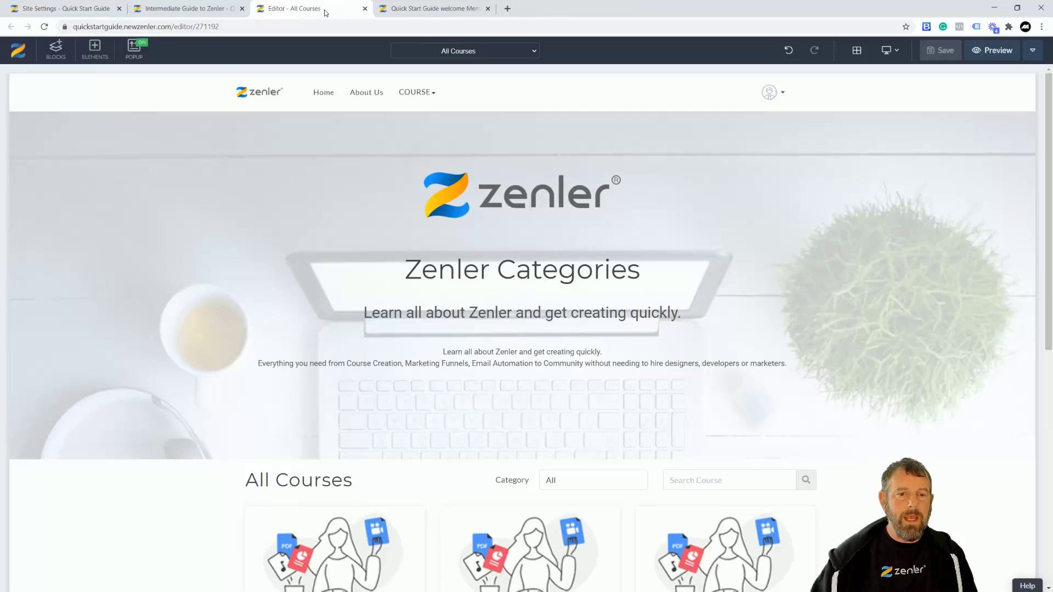
pyautogui.hotkey('ctrl', 'w')
pyautogui.click(247, 10)
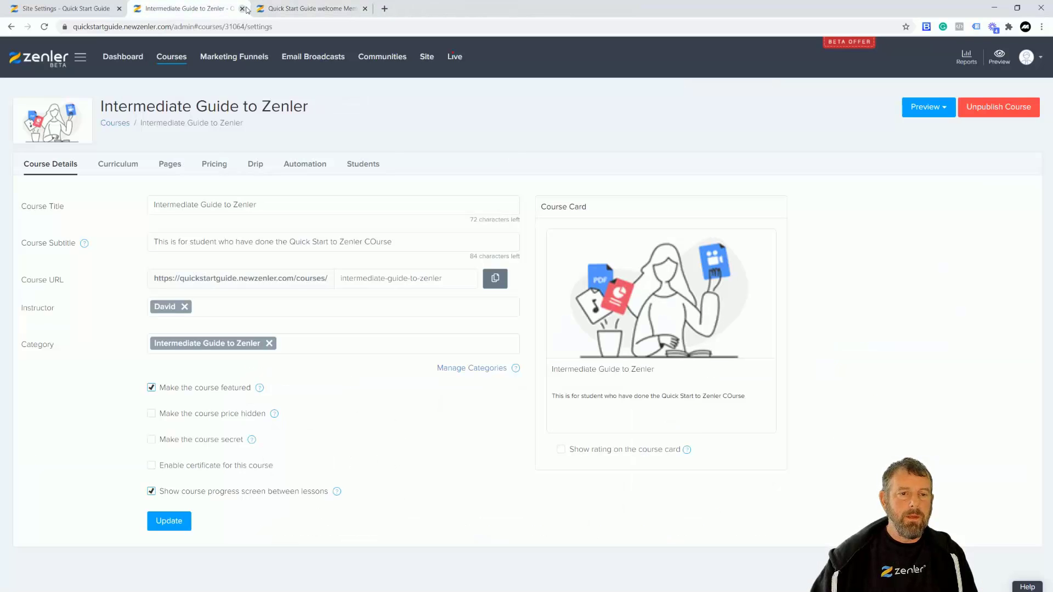
pyautogui.click(243, 9)
pyautogui.click(85, 12)
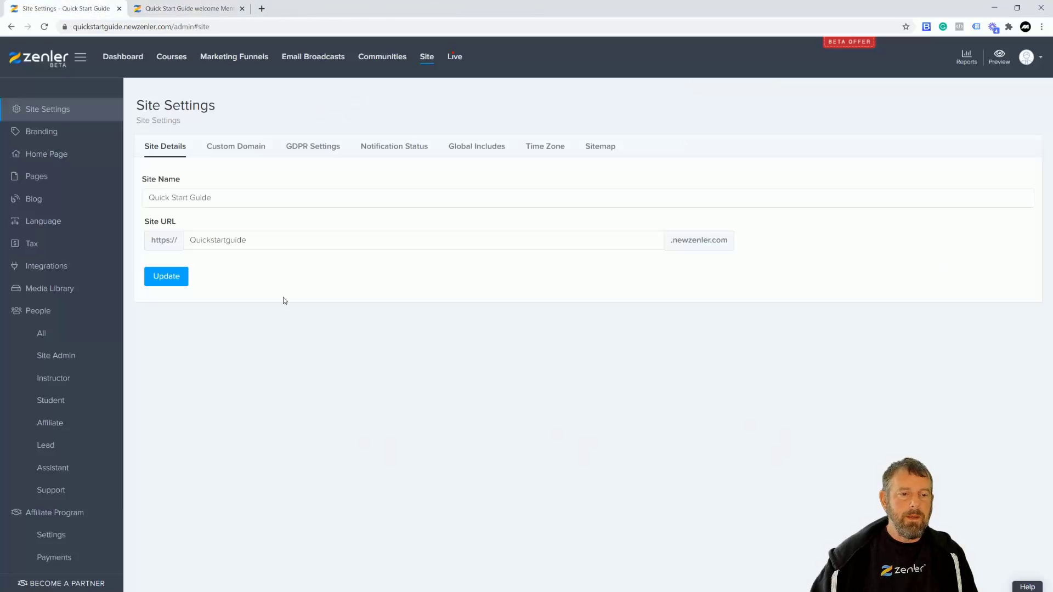
# Find the Quick Start Guide welcome Members page among the site's pages and open it for editing
pyautogui.click(43, 178)
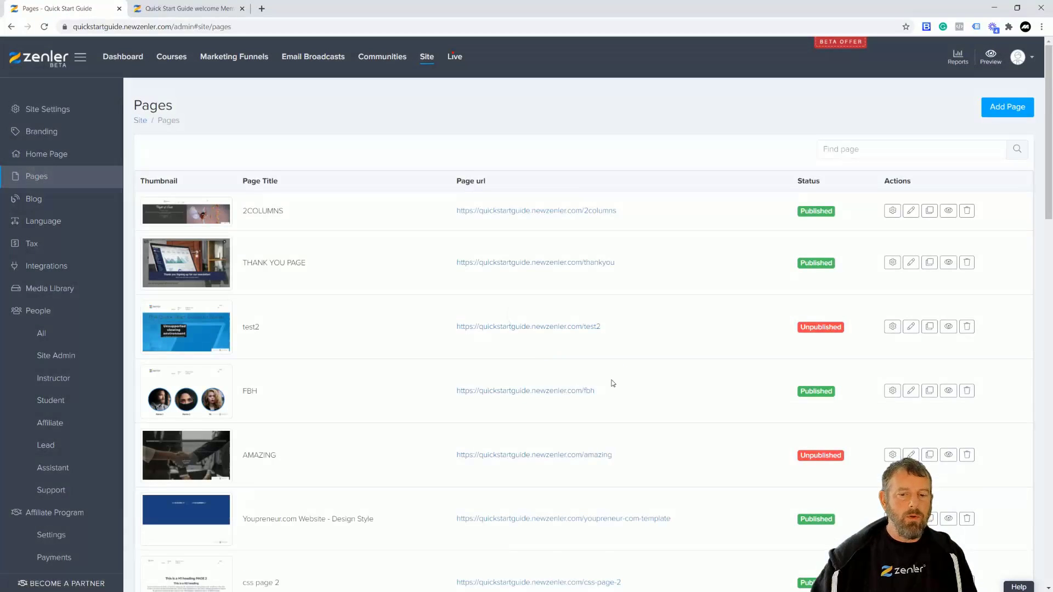
pyautogui.scroll(-7, 576, 406)
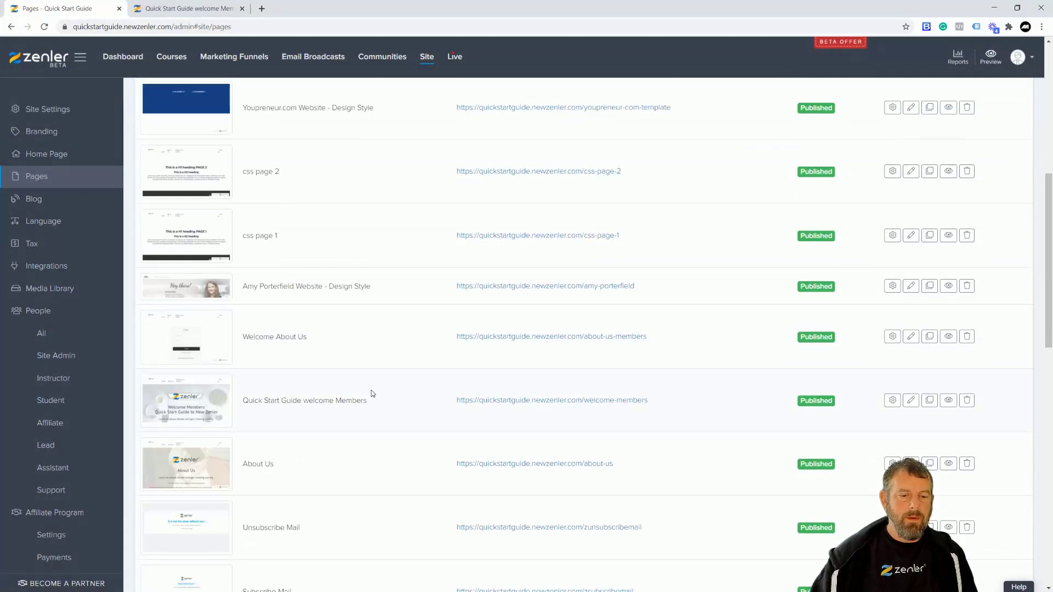
pyautogui.scroll(-1, 372, 394)
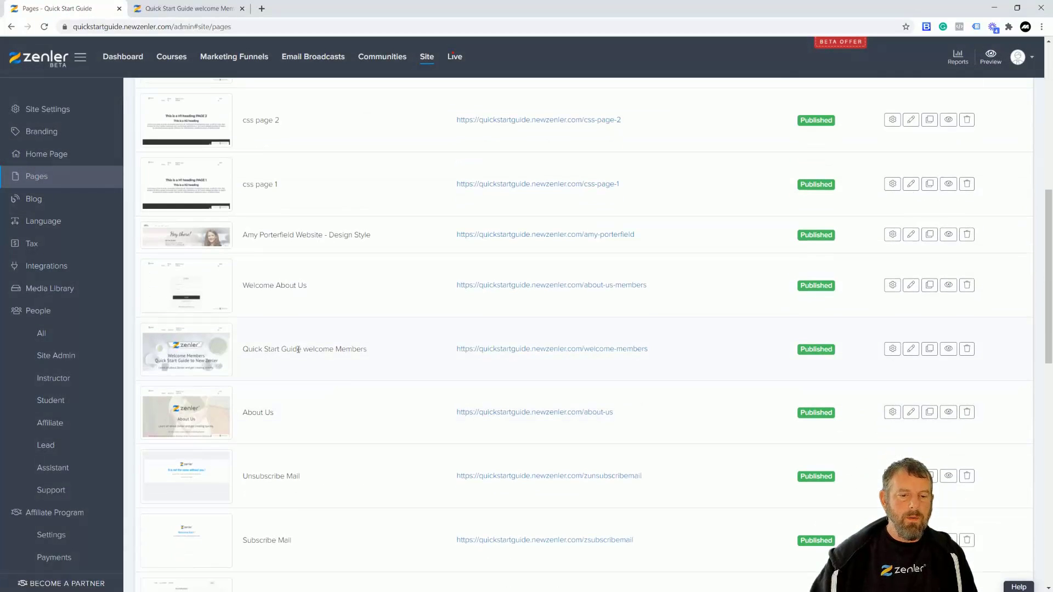
pyautogui.click(911, 349)
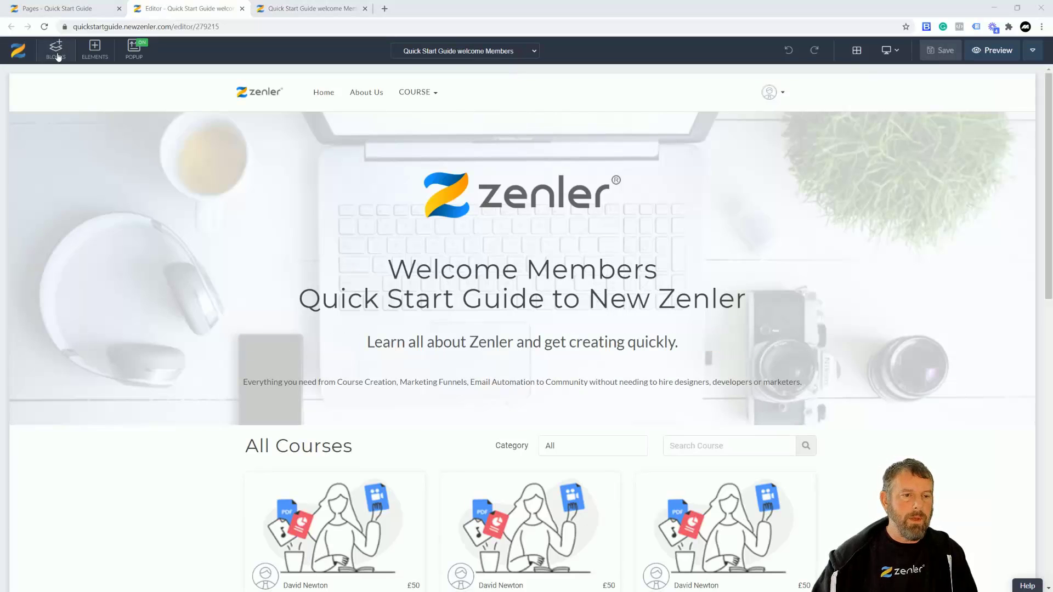
# Add the dynamic Featured Courses block between the welcome banner and the All Courses section
pyautogui.click(57, 55)
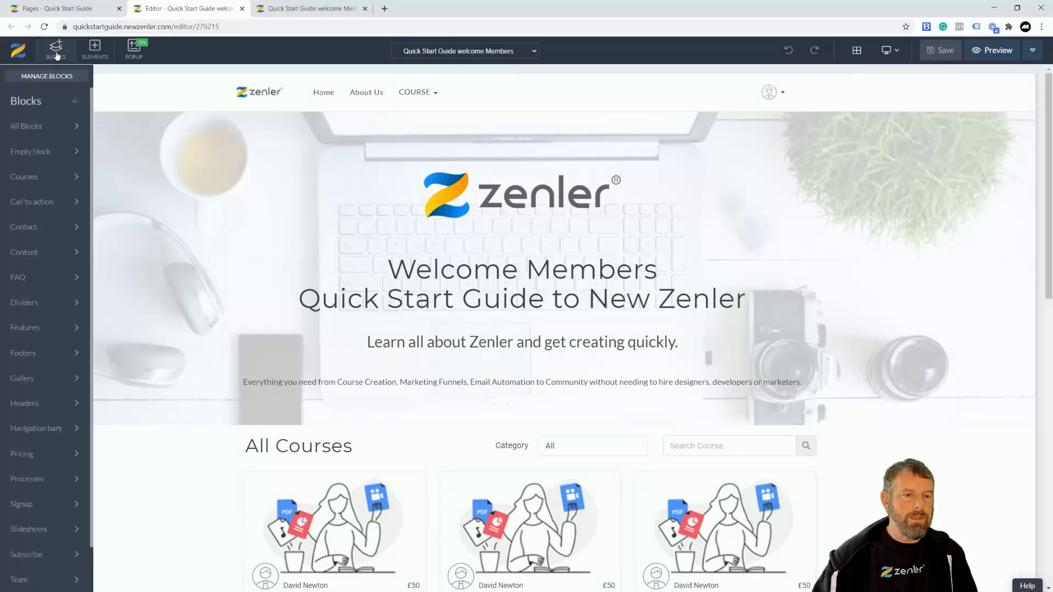
pyautogui.click(48, 179)
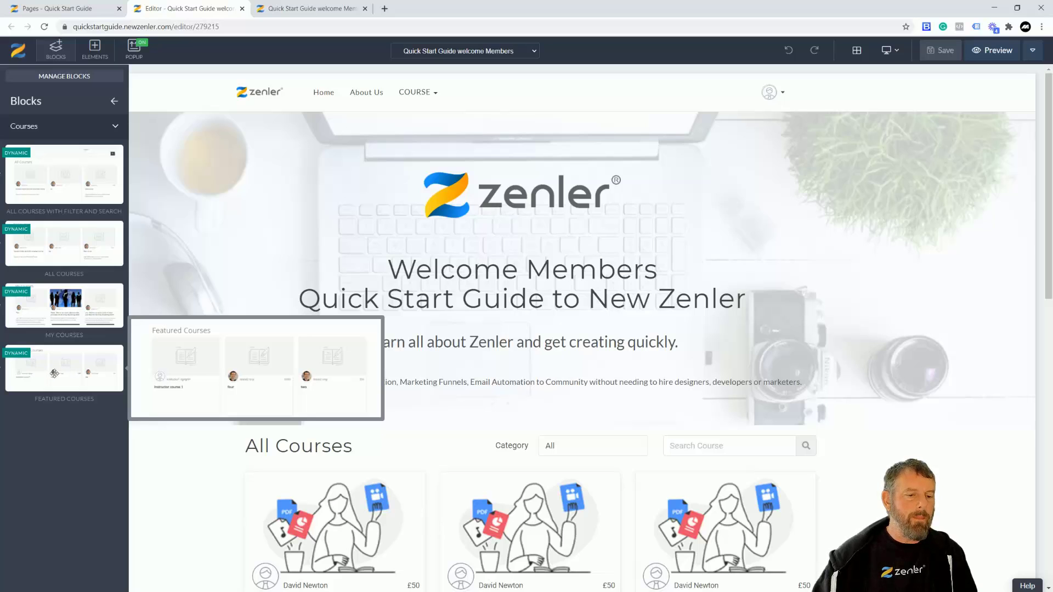
pyautogui.moveTo(33, 362); pyautogui.dragTo(406, 434)
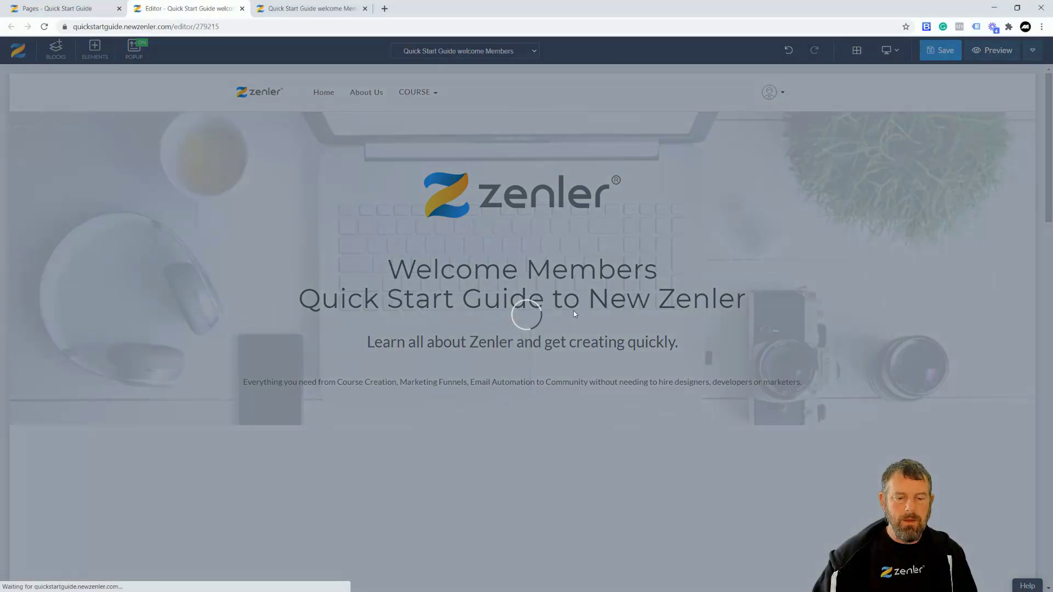
pyautogui.scroll(-3, 509, 444)
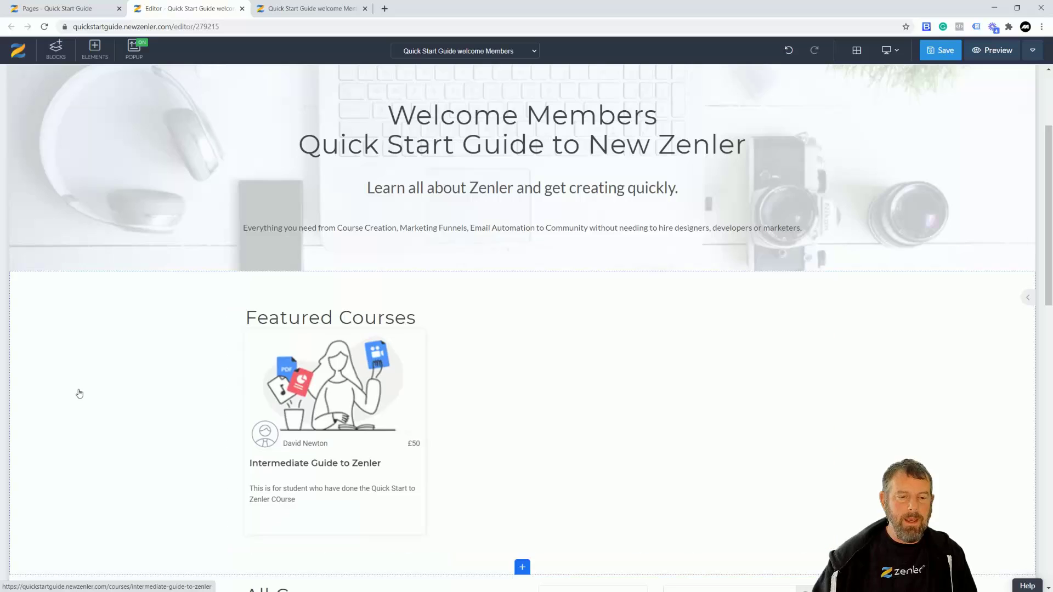
# Set the Featured Courses block's background color to grey #c9c9c9 and save the page
pyautogui.click(17, 280)
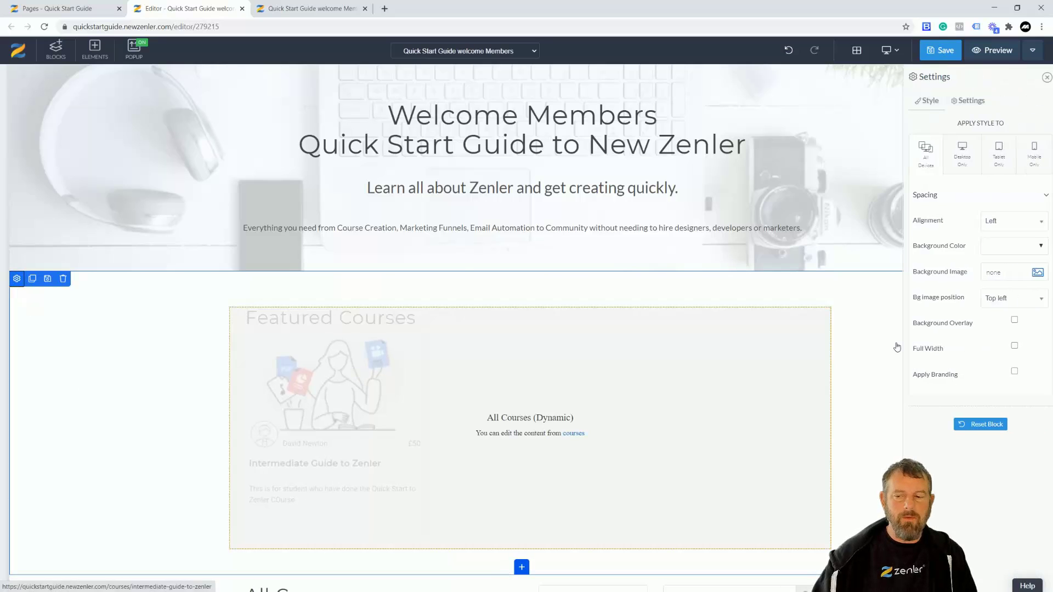
pyautogui.click(1038, 246)
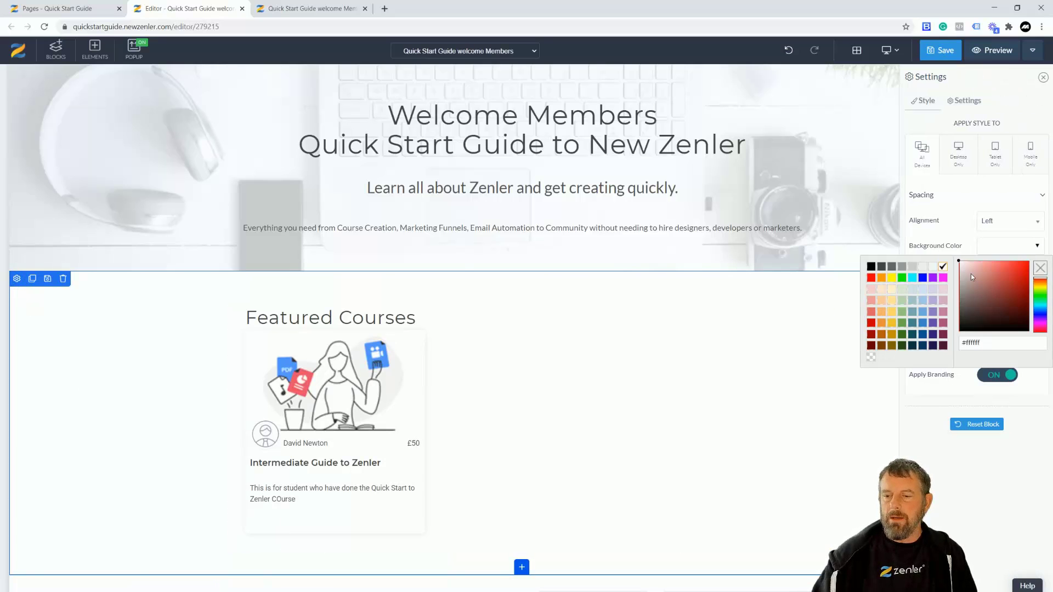
pyautogui.click(960, 269)
pyautogui.click(960, 276)
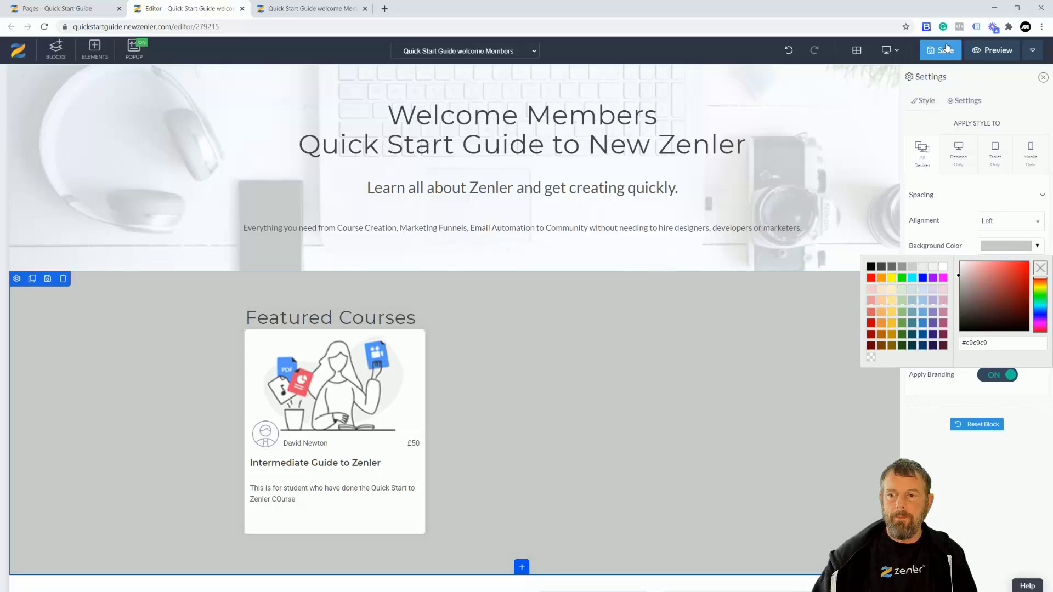
pyautogui.click(429, 317)
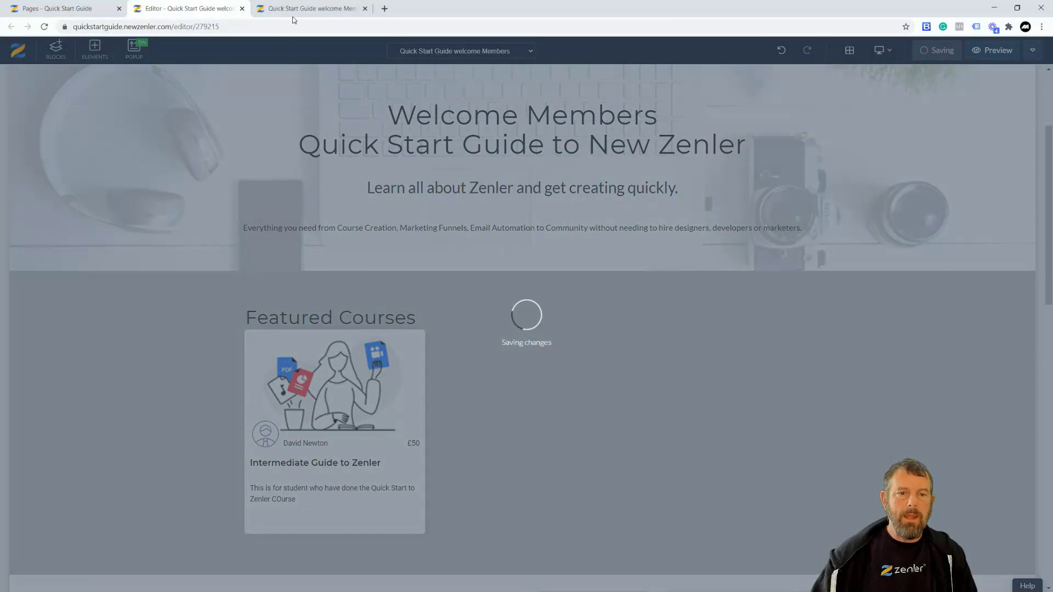
# Reload the published home page and examine its Featured Courses and All Courses sections and their headings
pyautogui.click(305, 10)
pyautogui.click(44, 26)
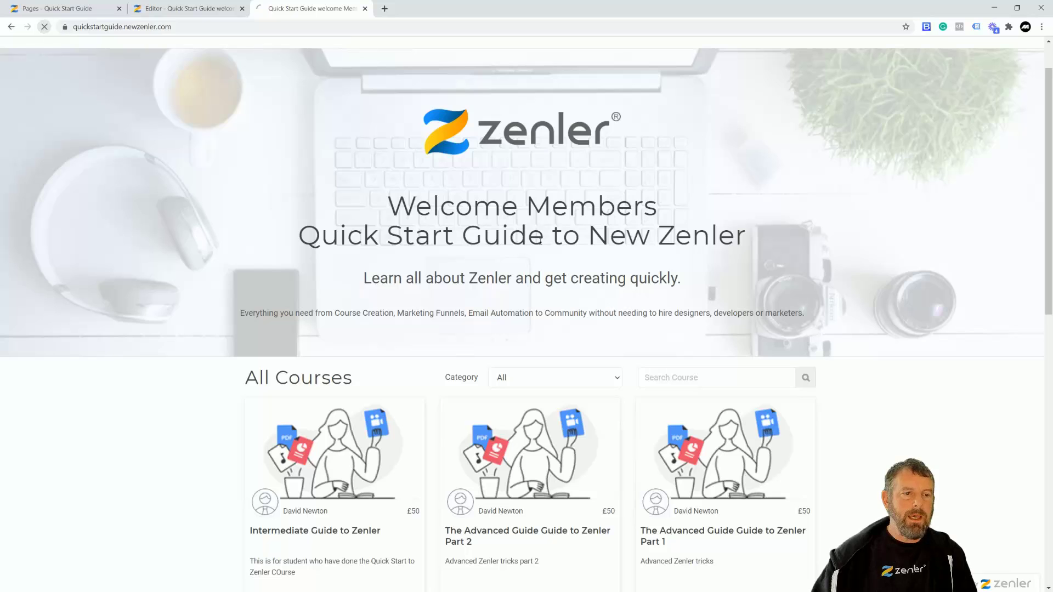
pyautogui.scroll(-5, 494, 268)
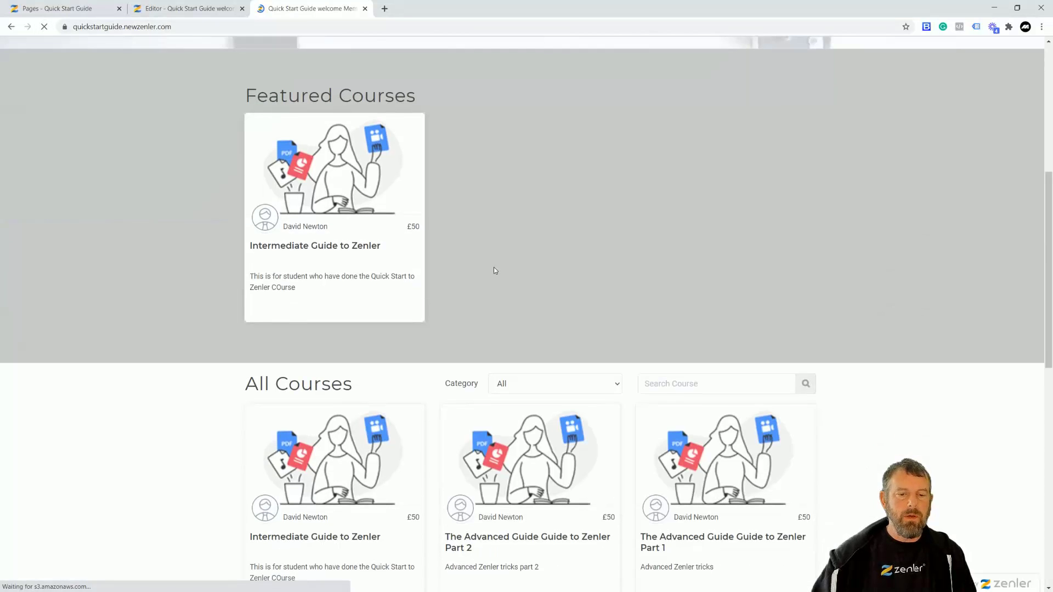
pyautogui.scroll(-2, 472, 216)
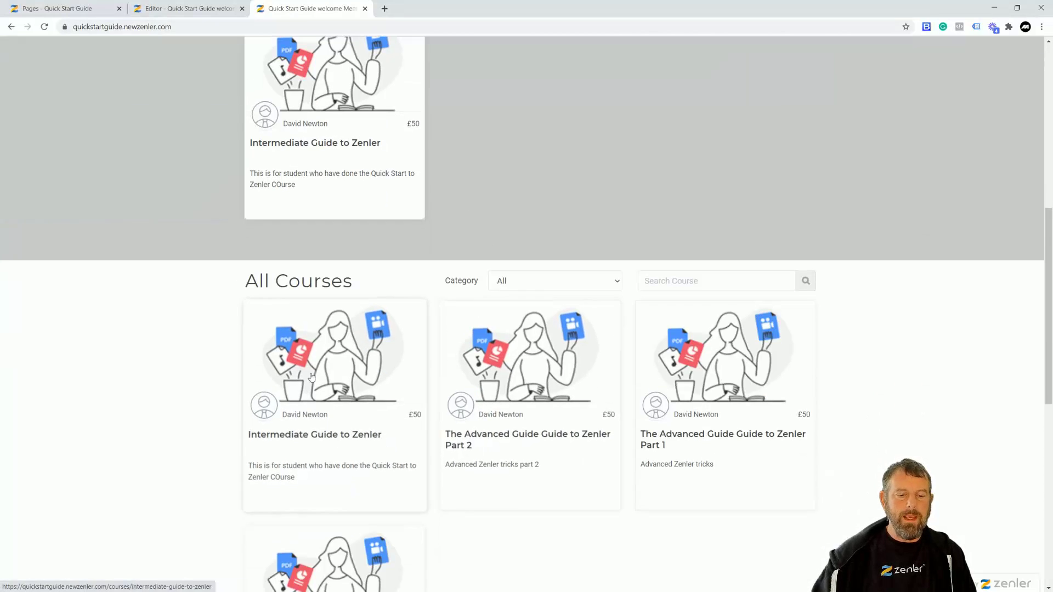
pyautogui.scroll(3, 360, 412)
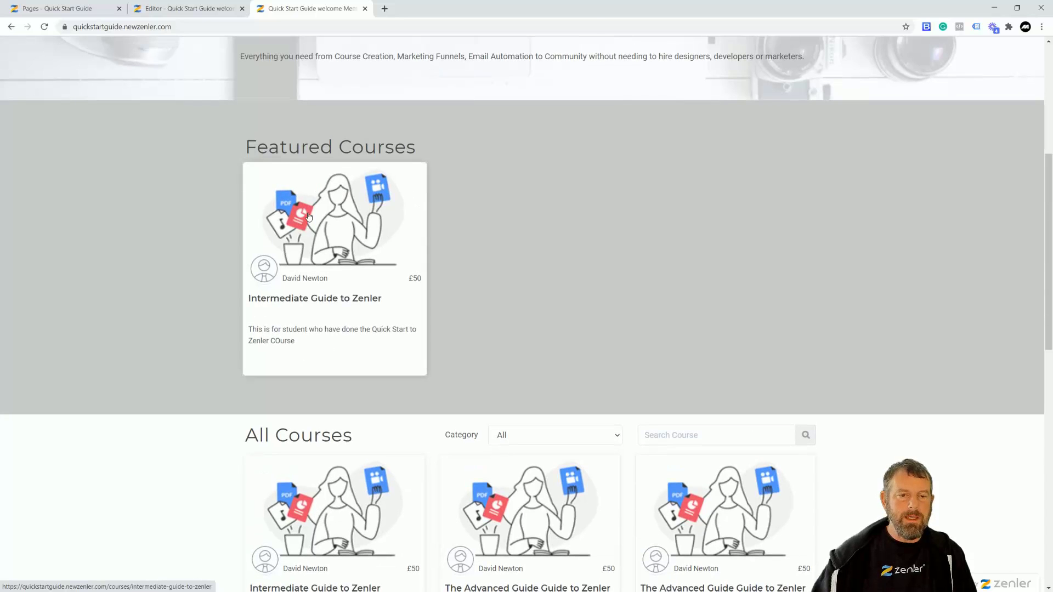
pyautogui.scroll(1, 538, 248)
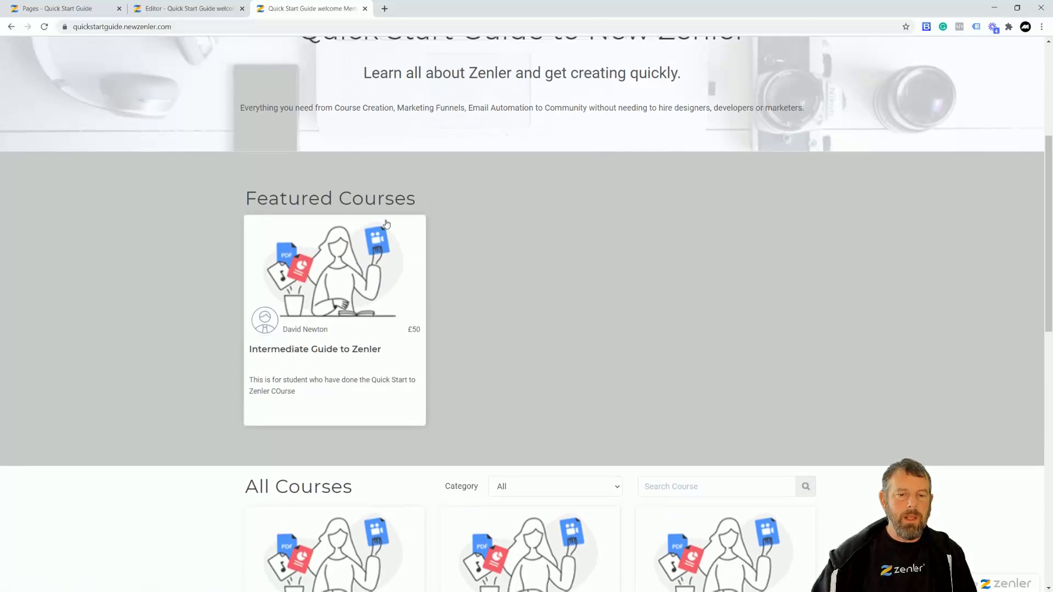
pyautogui.moveTo(432, 199); pyautogui.dragTo(240, 203)
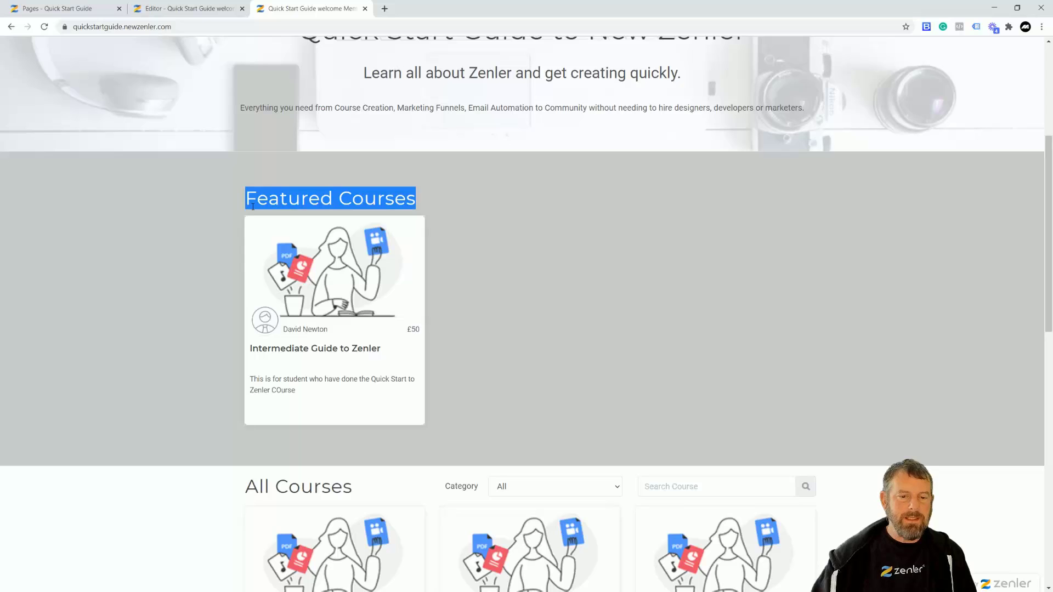
pyautogui.scroll(-2, 495, 352)
pyautogui.moveTo(354, 384); pyautogui.dragTo(310, 376)
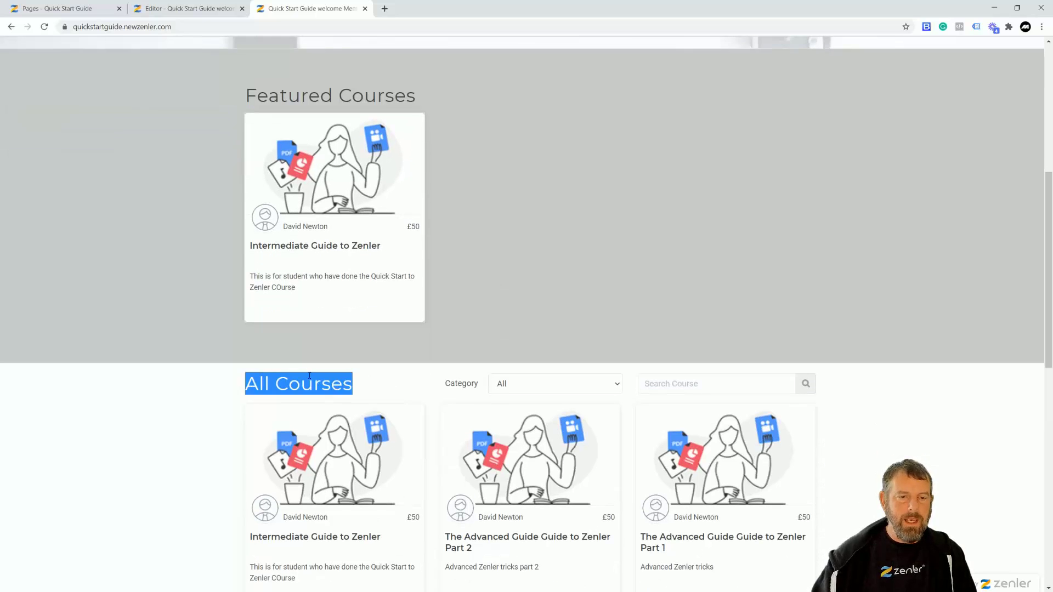
pyautogui.scroll(7, 571, 207)
# Open the General custom texts in the site's language settings and check the Featured Courses heading on the published home page
pyautogui.click(81, 9)
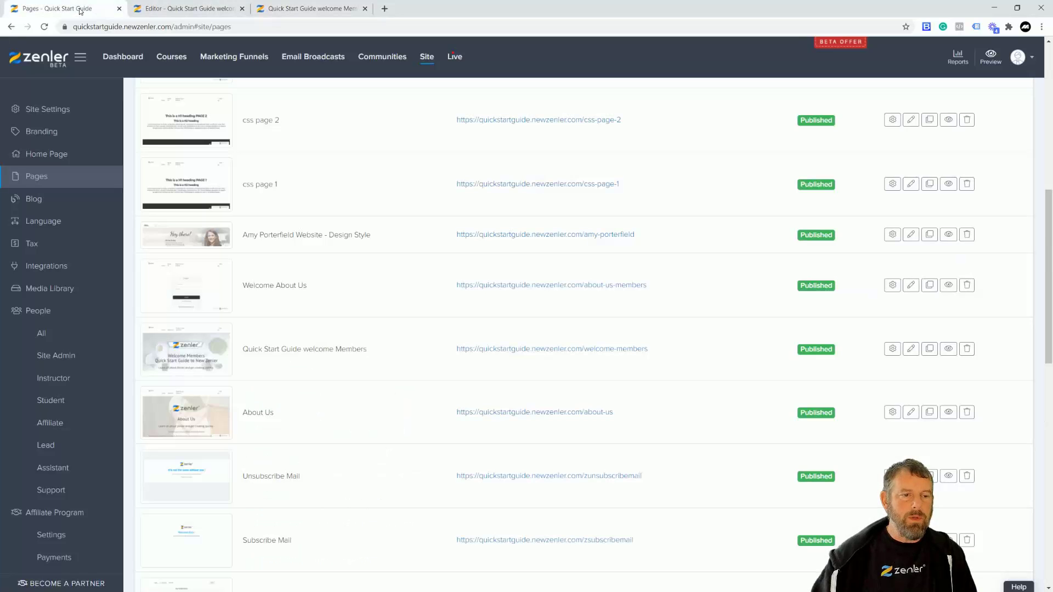
pyautogui.click(56, 223)
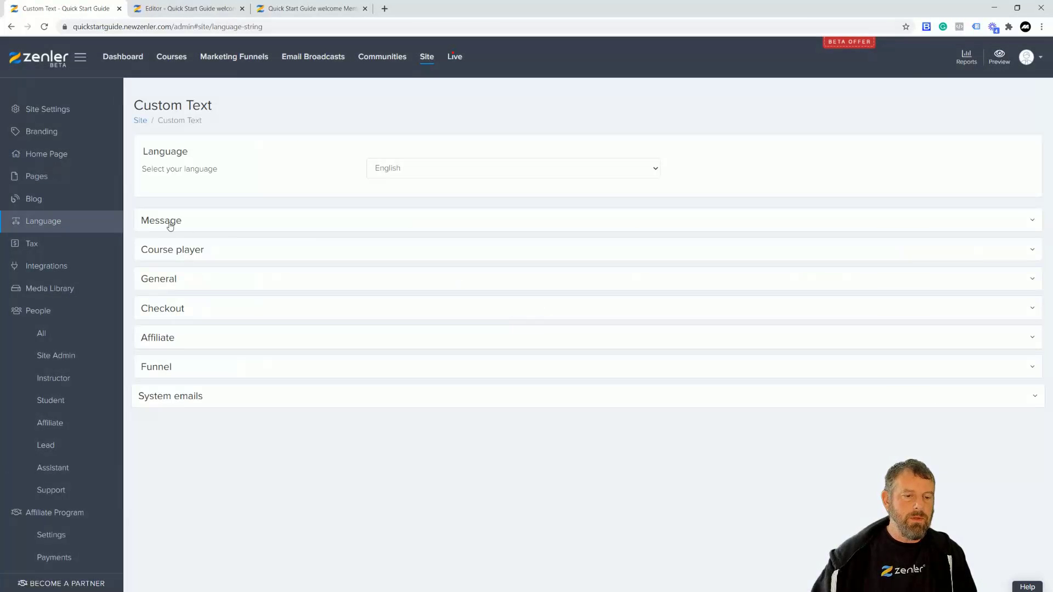
pyautogui.click(378, 275)
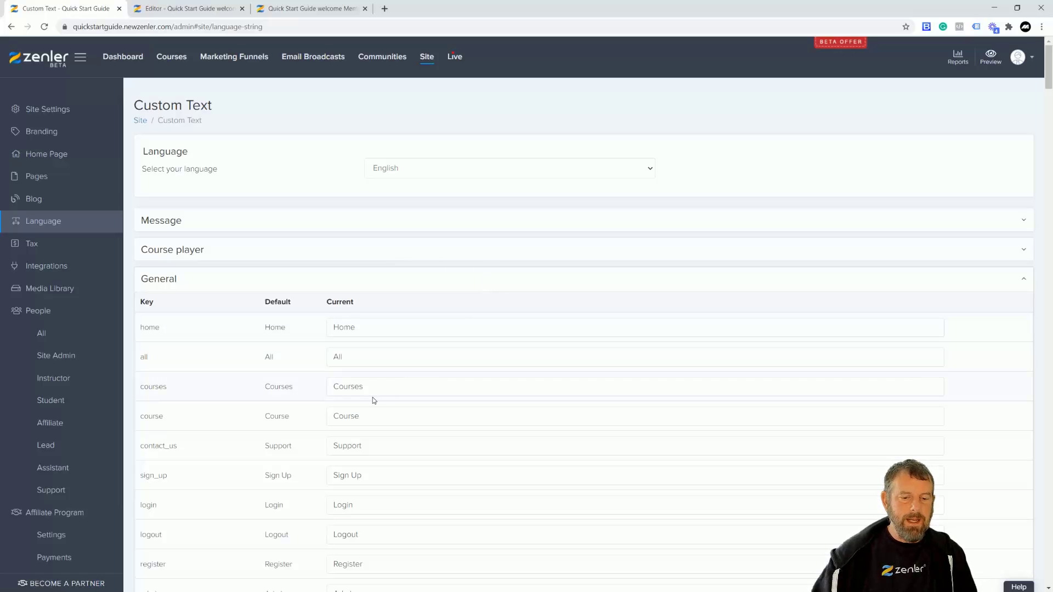
pyautogui.click(310, 9)
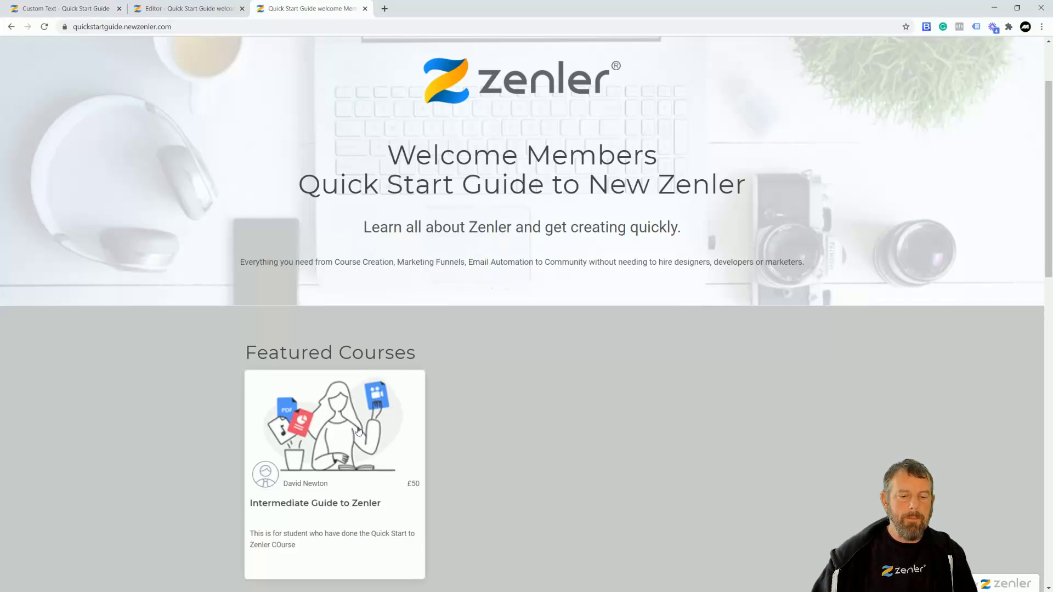
pyautogui.click(86, 11)
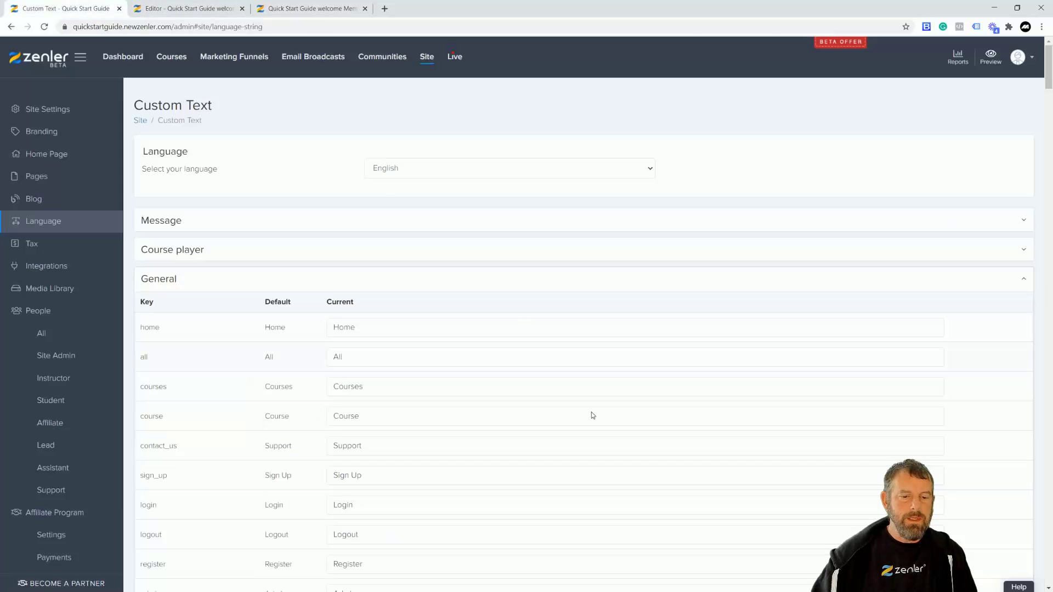
# Change the current text of the featured_courses key in the General custom texts to "Special Offer Course" and save it
pyautogui.scroll(-5, 504, 435)
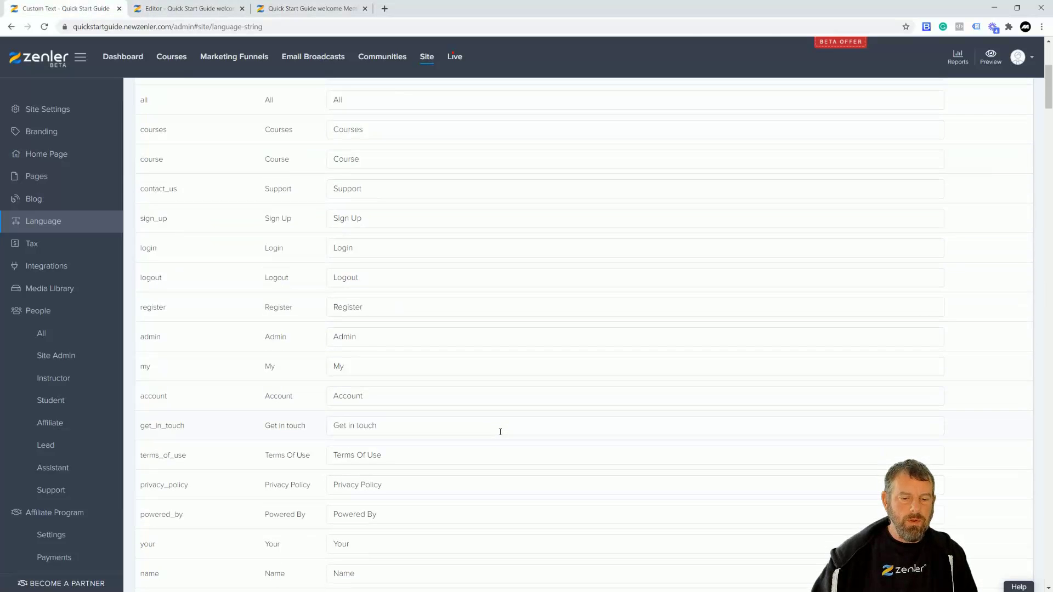
pyautogui.scroll(-5, 500, 432)
pyautogui.scroll(-9, 500, 432)
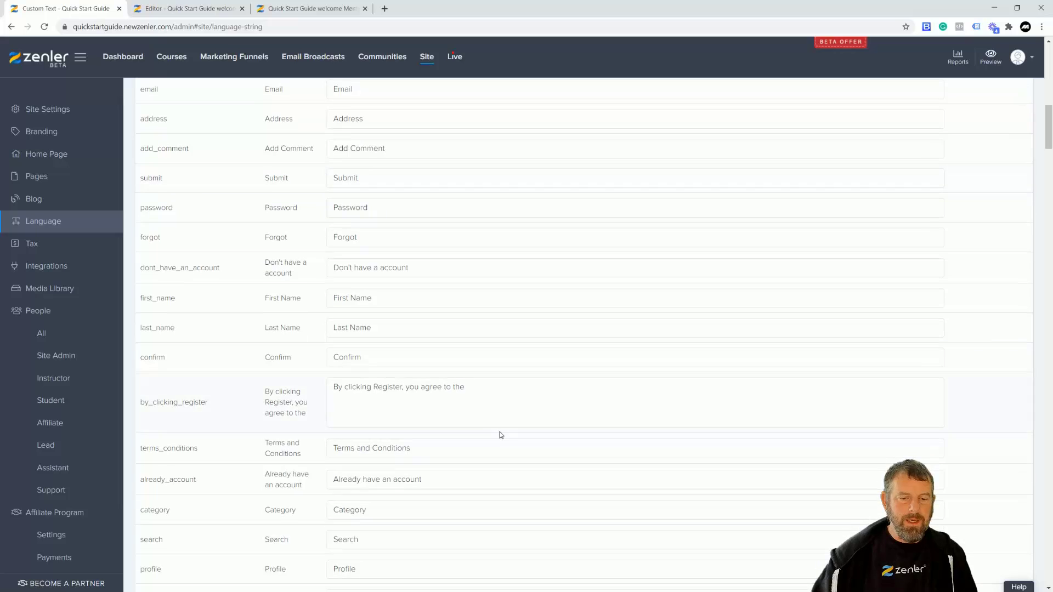
pyautogui.scroll(-20, 501, 435)
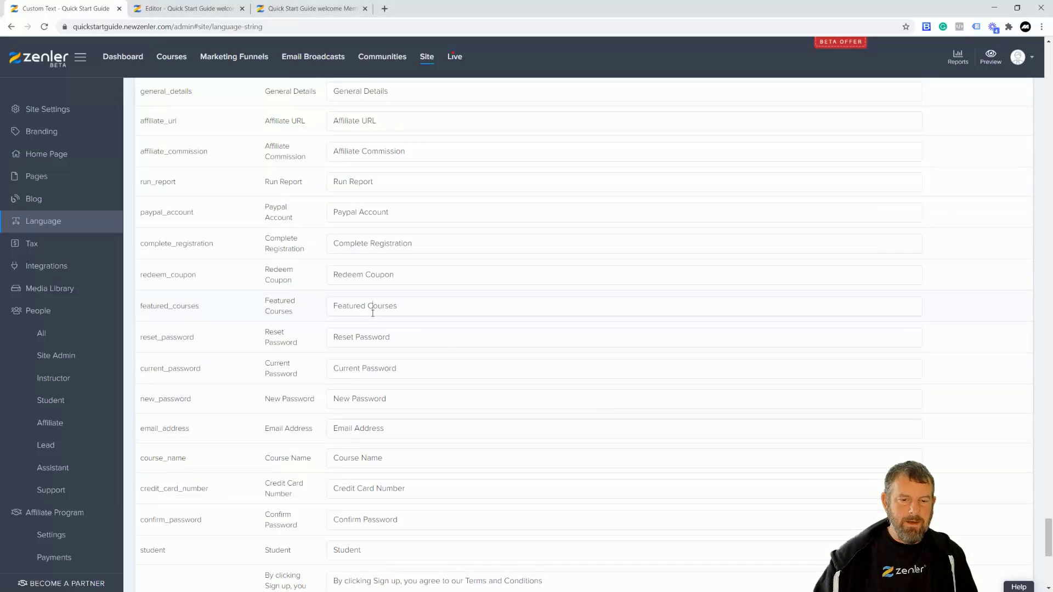
pyautogui.moveTo(423, 309); pyautogui.dragTo(334, 310)
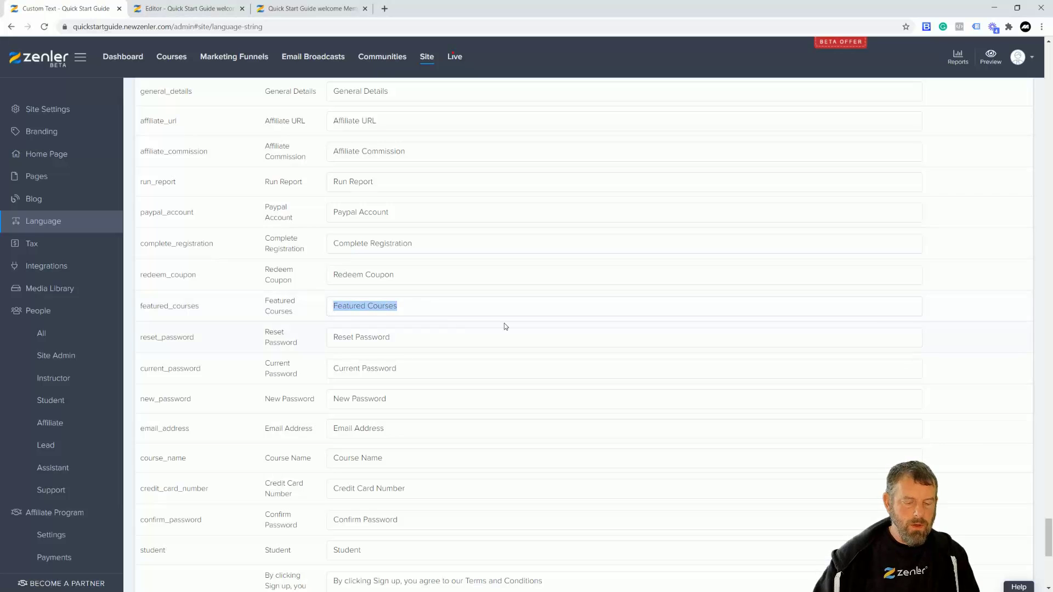
pyautogui.write('SPecial')
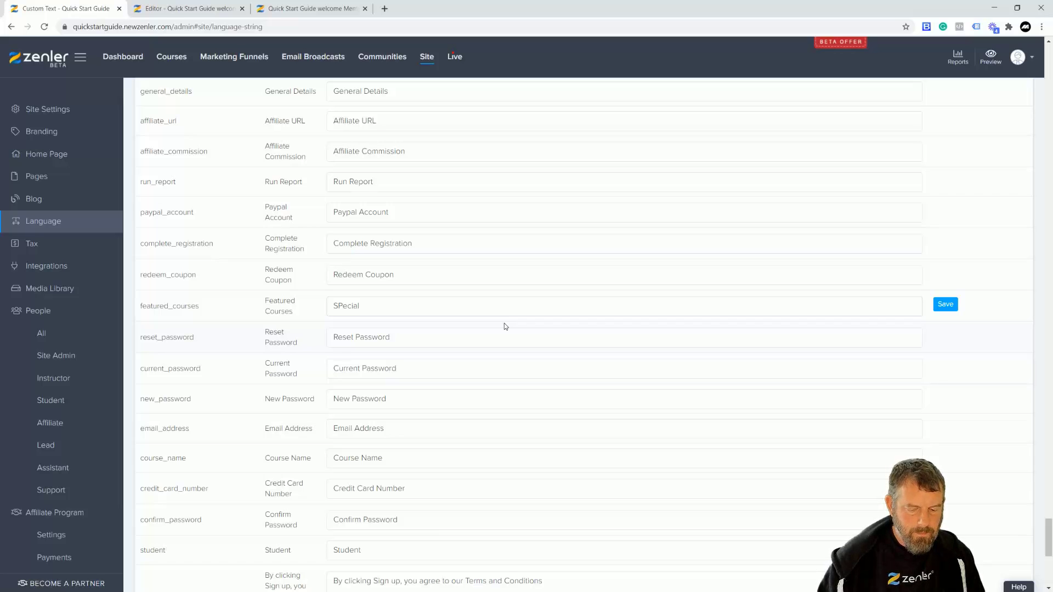
pyautogui.write('Ofer COurses')
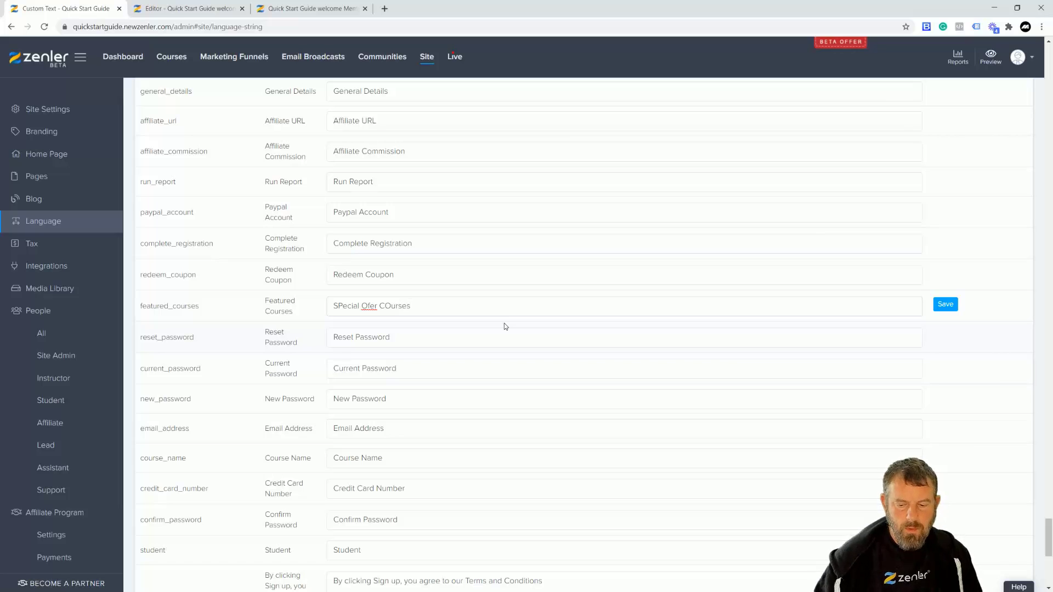
pyautogui.write('e')
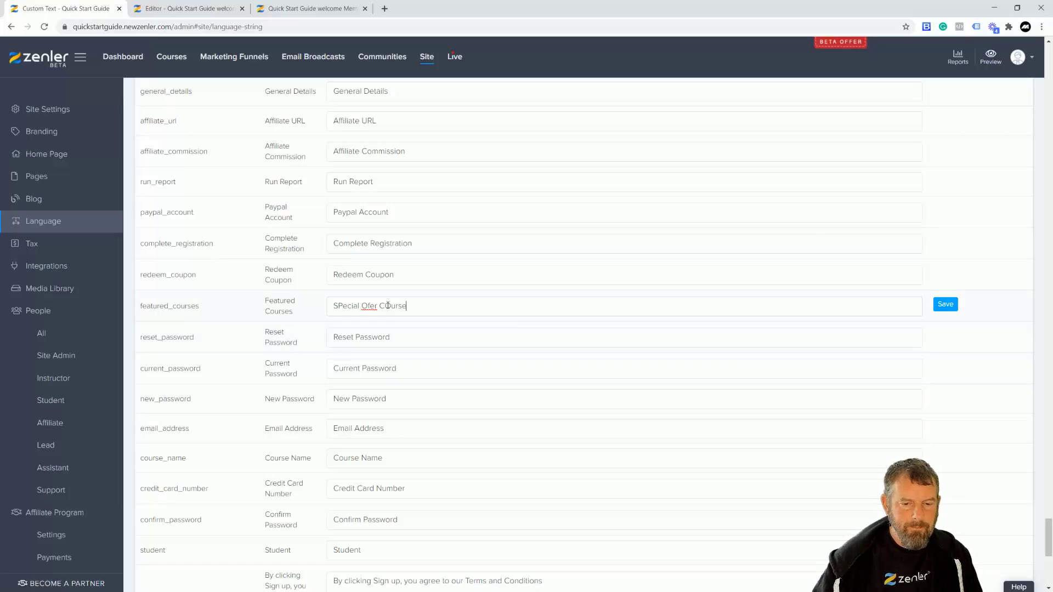
pyautogui.write('o')
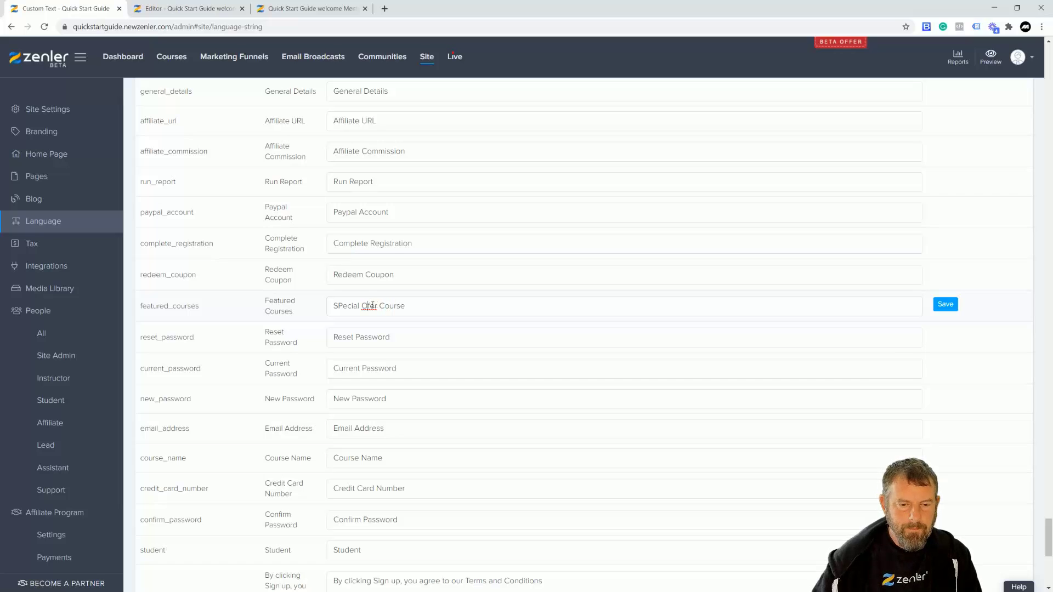
pyautogui.click(372, 305)
pyautogui.write('f')
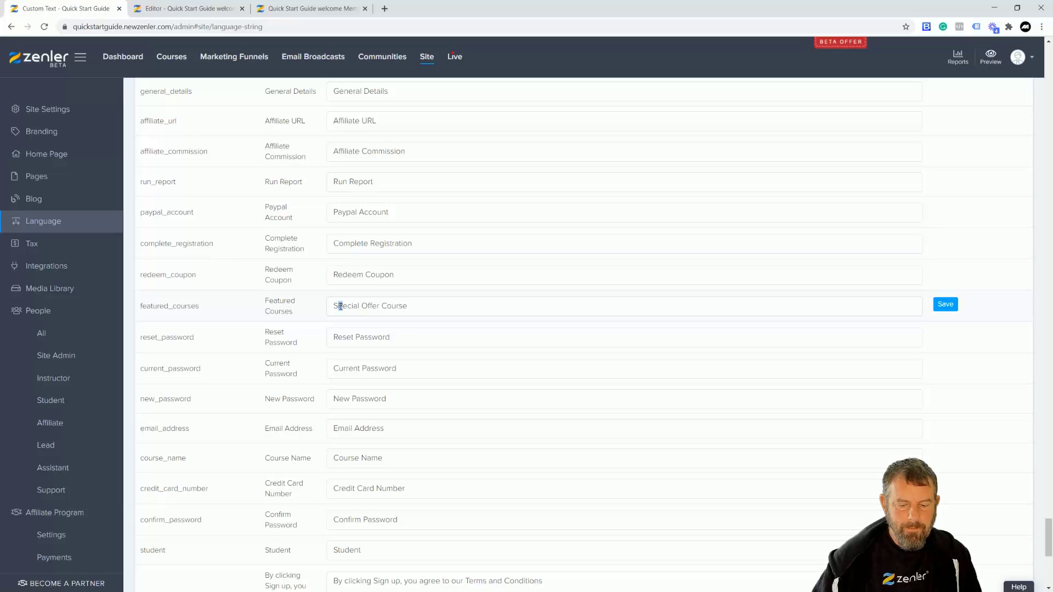
pyautogui.click(955, 308)
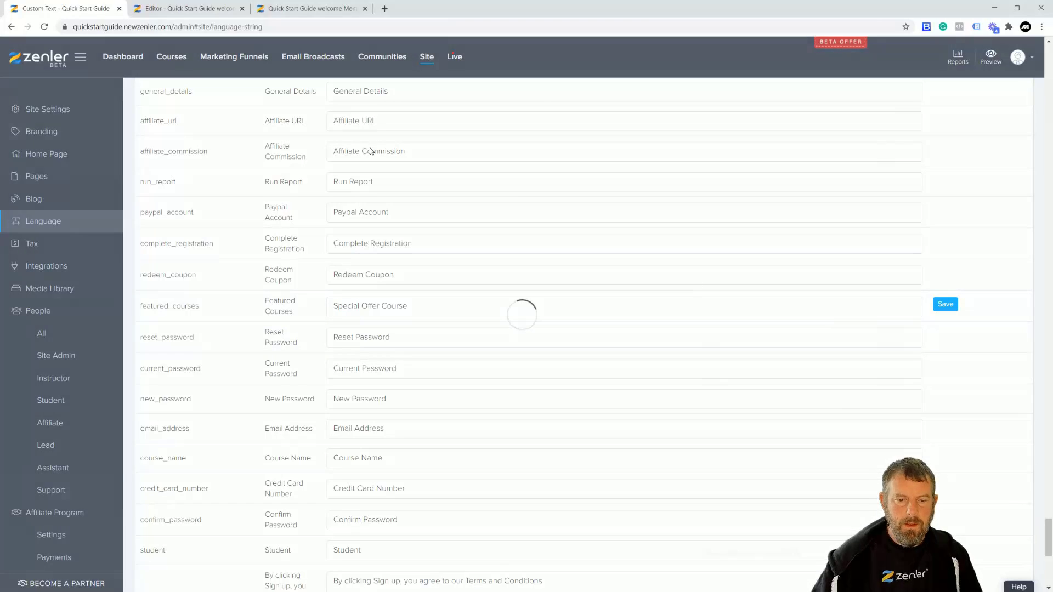
# Reload the published home page and check the headings of the featured course block and the All Courses section
pyautogui.click(282, 9)
pyautogui.click(43, 26)
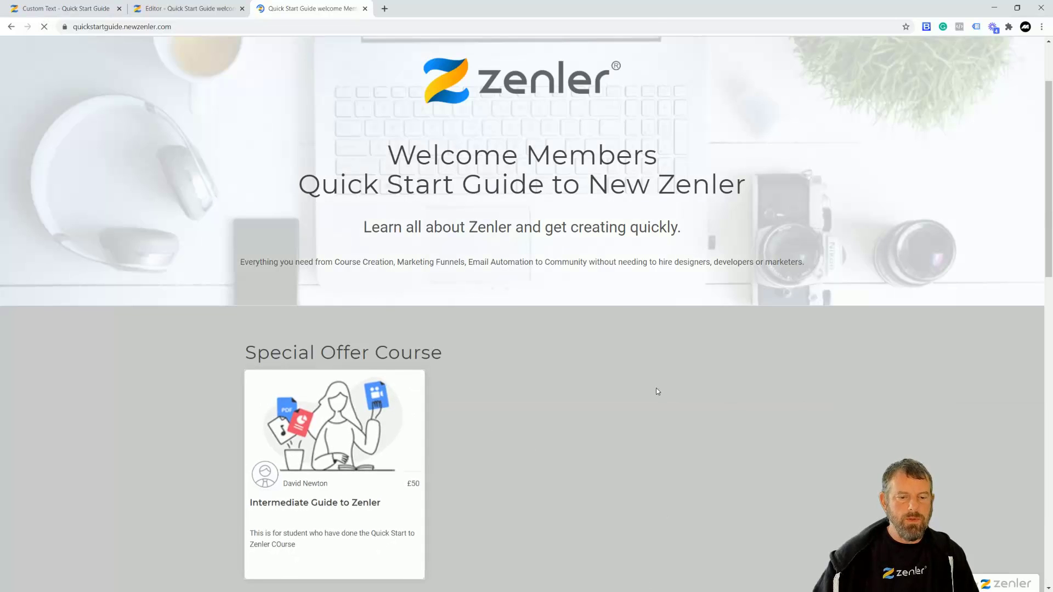
pyautogui.scroll(-5, 656, 388)
pyautogui.moveTo(364, 390); pyautogui.dragTo(244, 384)
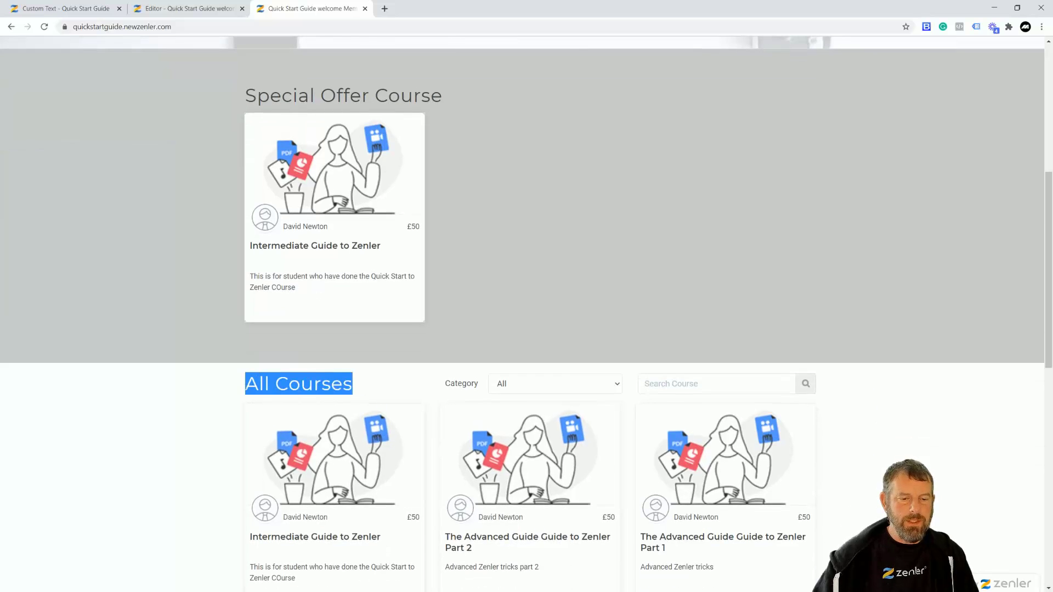
pyautogui.click(381, 387)
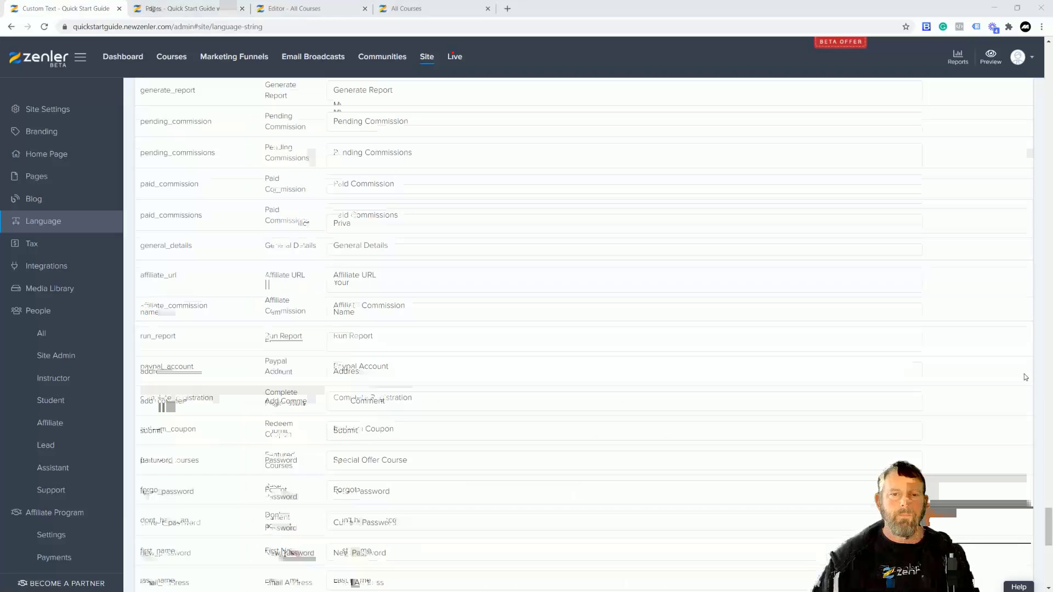
# Examine the published Intermediate Guide to Zenler category page, including its banner, category heading and course filter label
pyautogui.scroll(3, 516, 149)
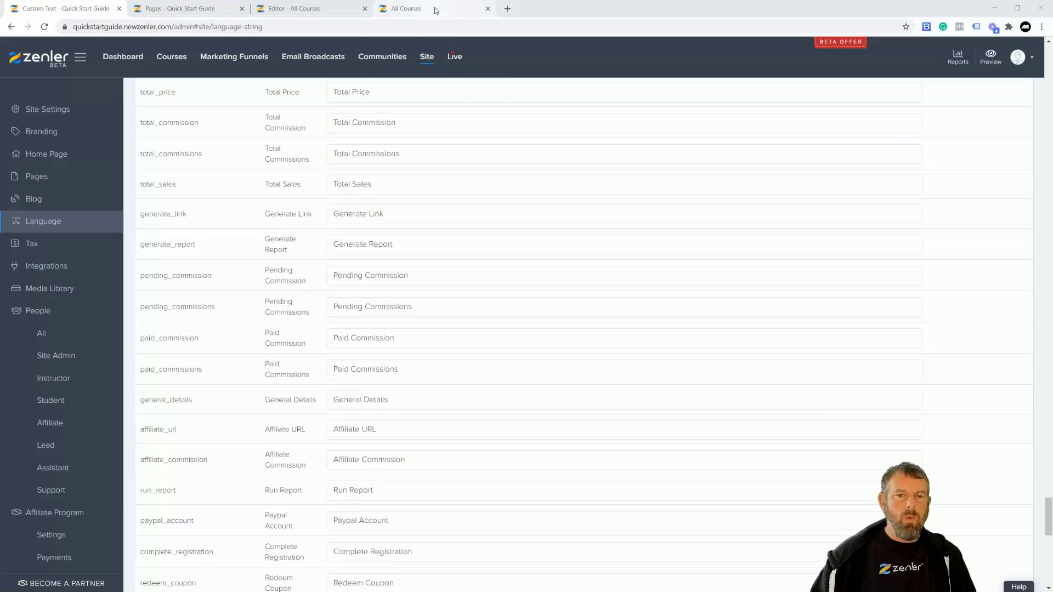
pyautogui.click(436, 9)
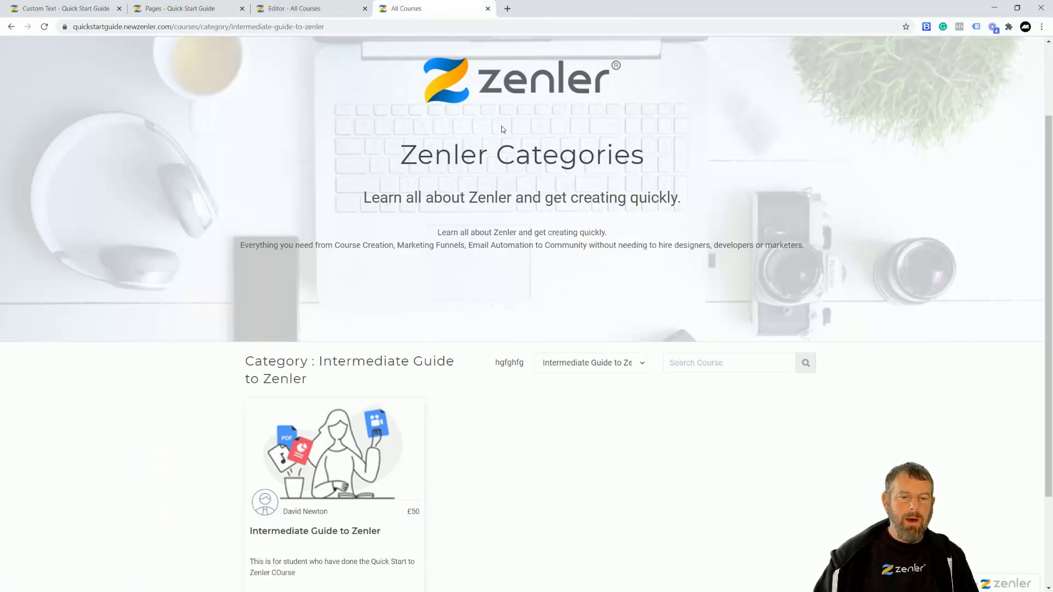
pyautogui.scroll(2, 499, 128)
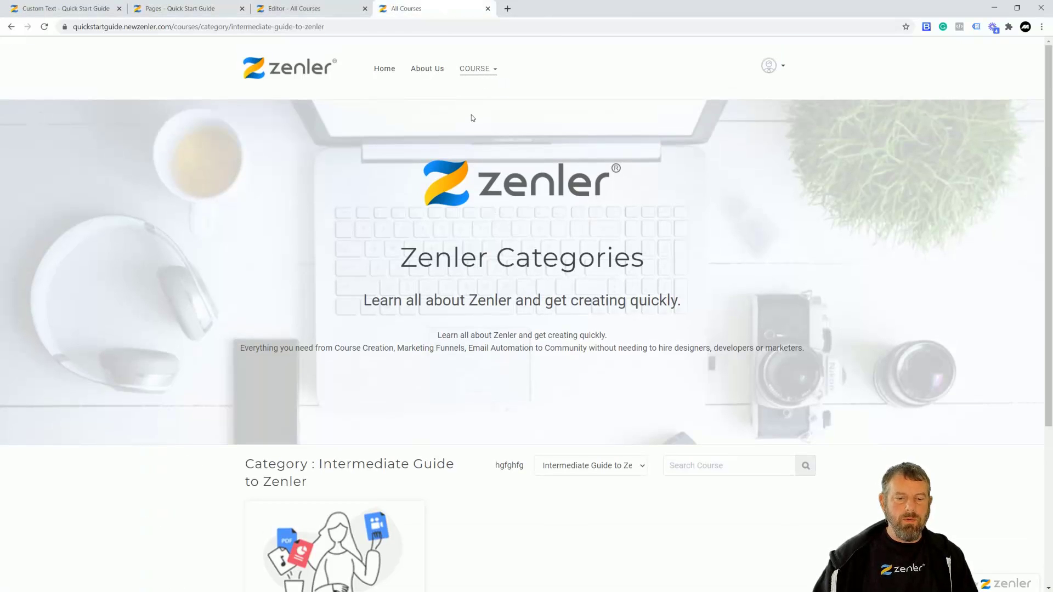
pyautogui.scroll(-4, 446, 298)
pyautogui.scroll(3, 567, 327)
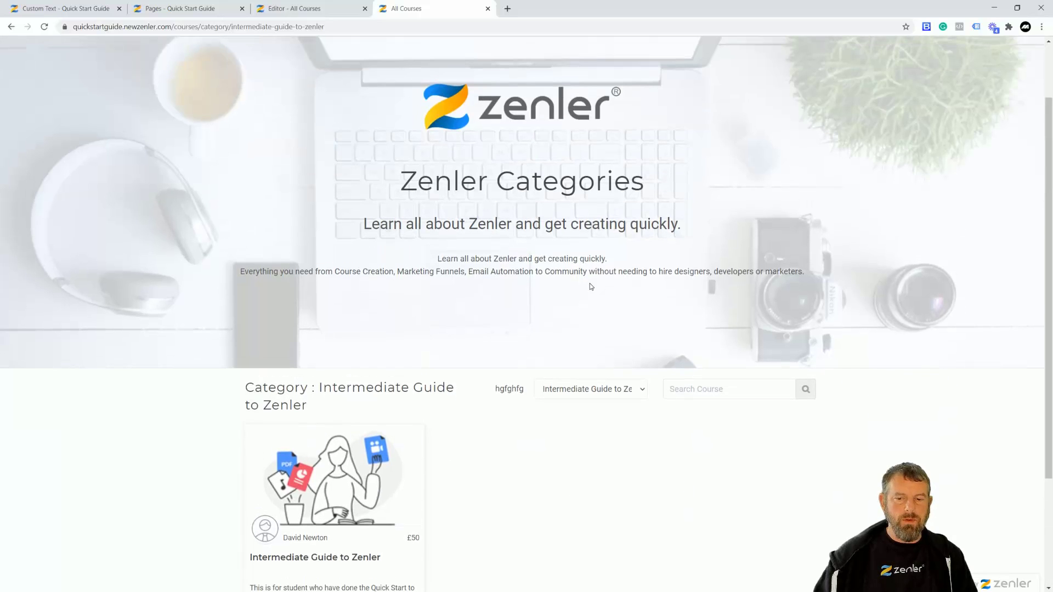
pyautogui.moveTo(246, 388); pyautogui.dragTo(665, 411)
pyautogui.click(365, 401)
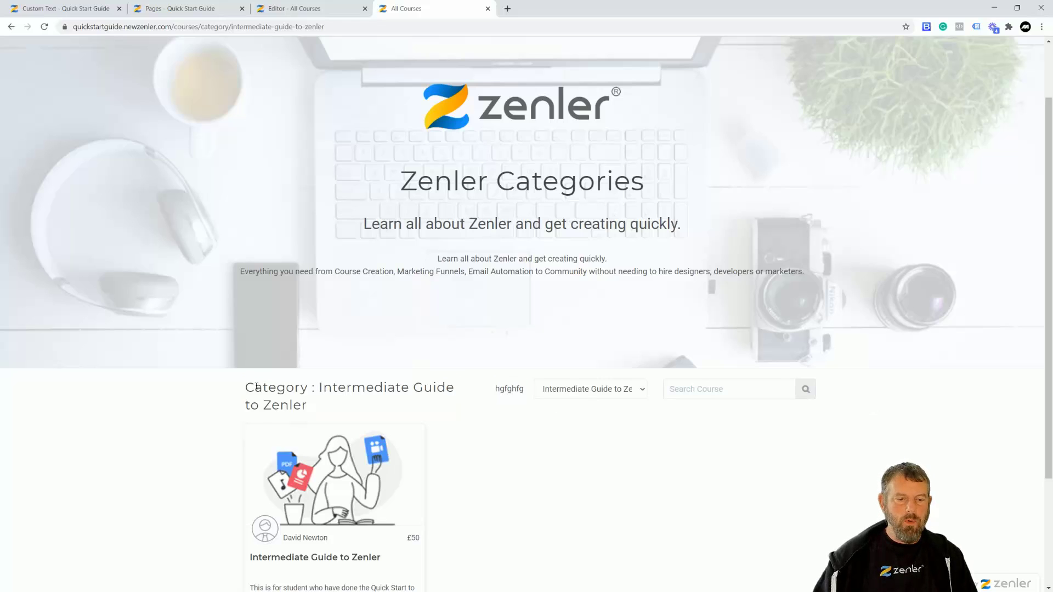
pyautogui.moveTo(249, 387); pyautogui.dragTo(464, 391)
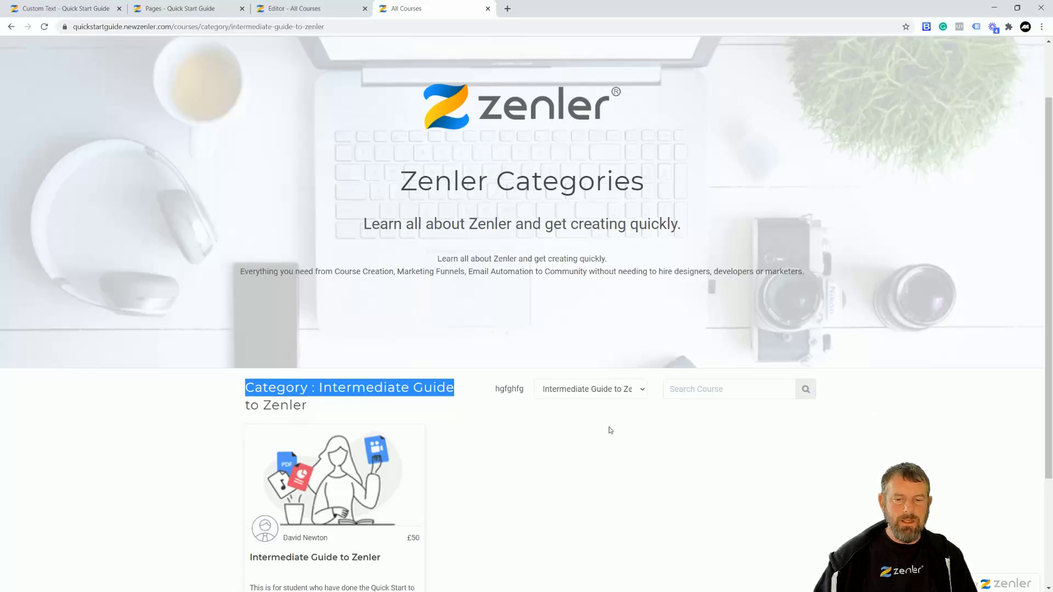
pyautogui.click(649, 441)
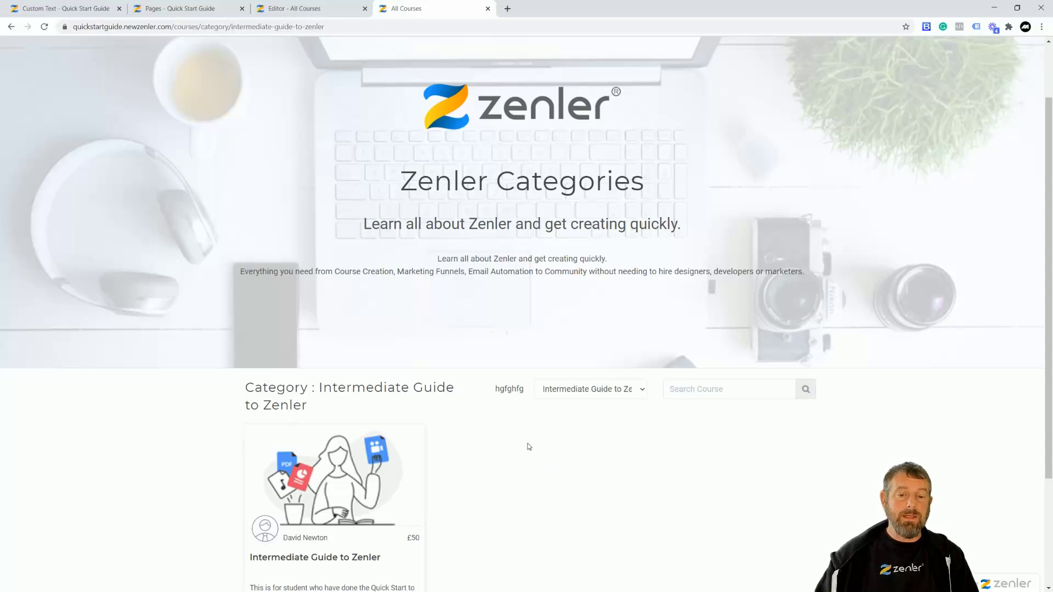
# Check the category links under COURSE in the site navigation and review the published home page's banner, featured course block and All Courses section
pyautogui.scroll(2, 526, 445)
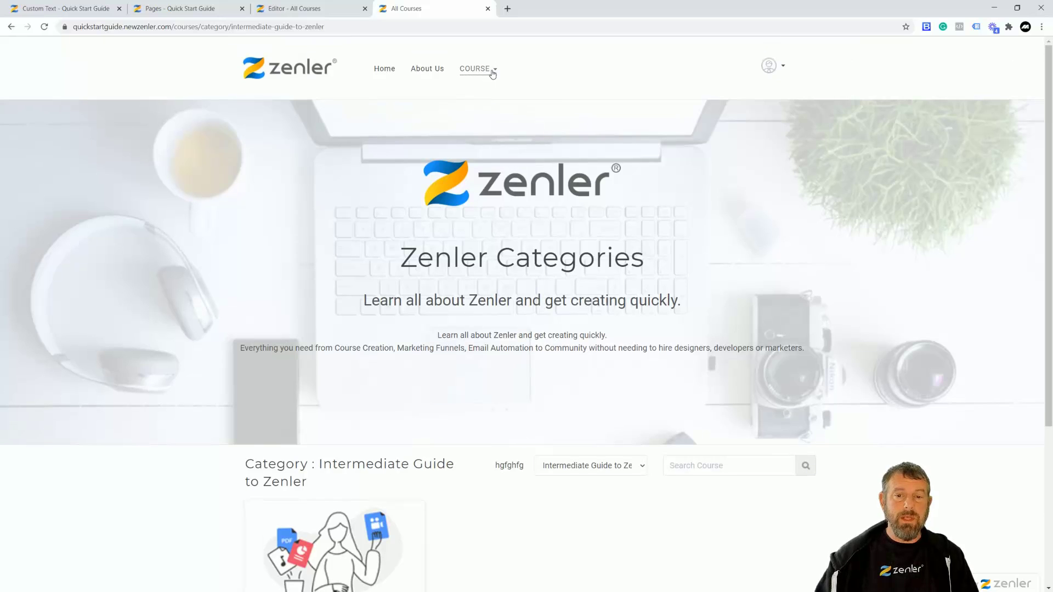
pyautogui.click(489, 73)
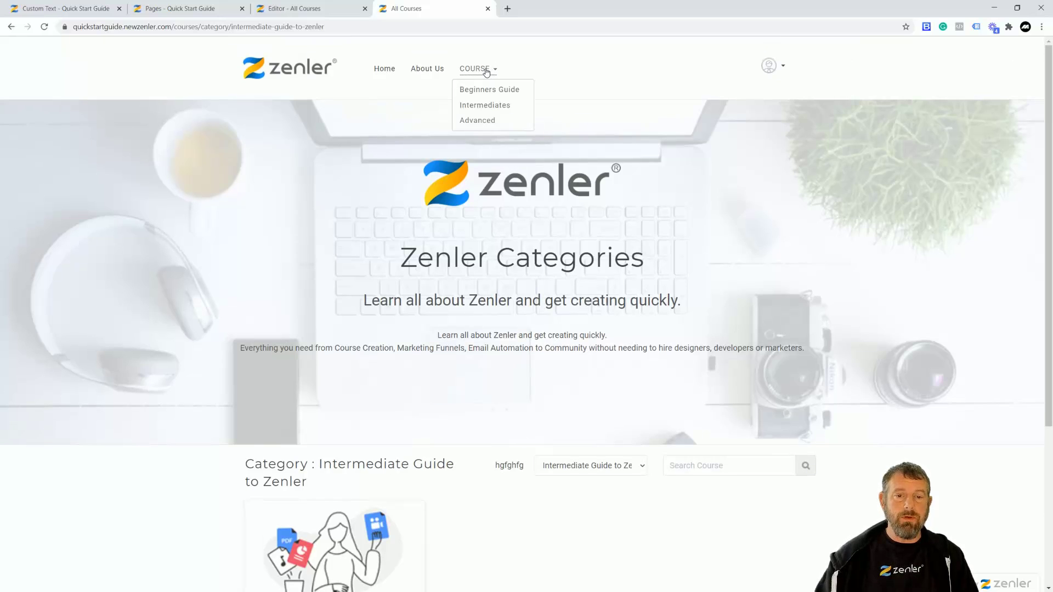
pyautogui.click(383, 76)
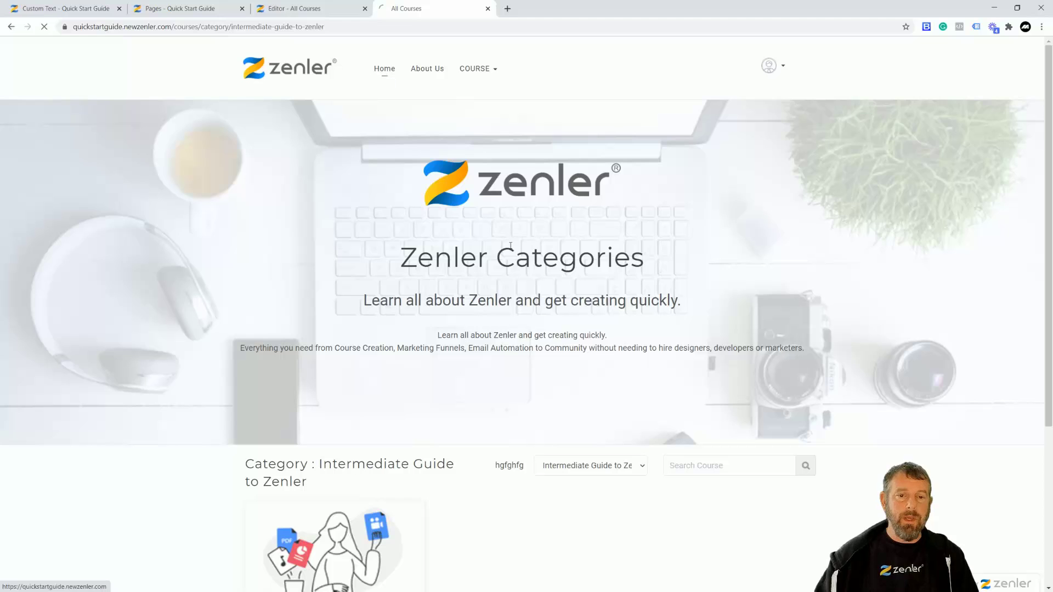
pyautogui.scroll(-5, 529, 267)
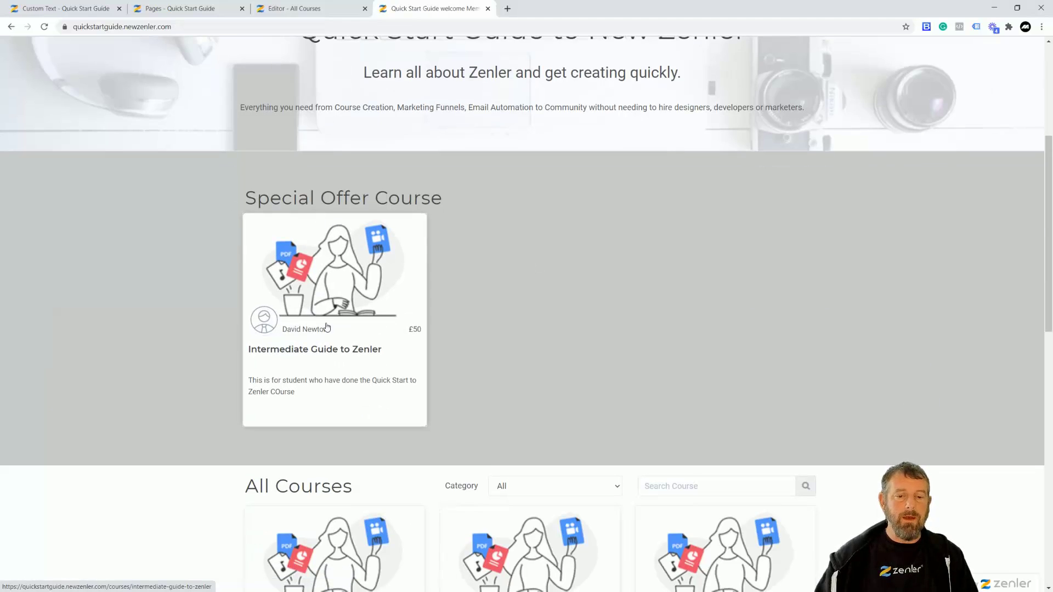
pyautogui.scroll(-4, 593, 274)
pyautogui.scroll(9, 605, 279)
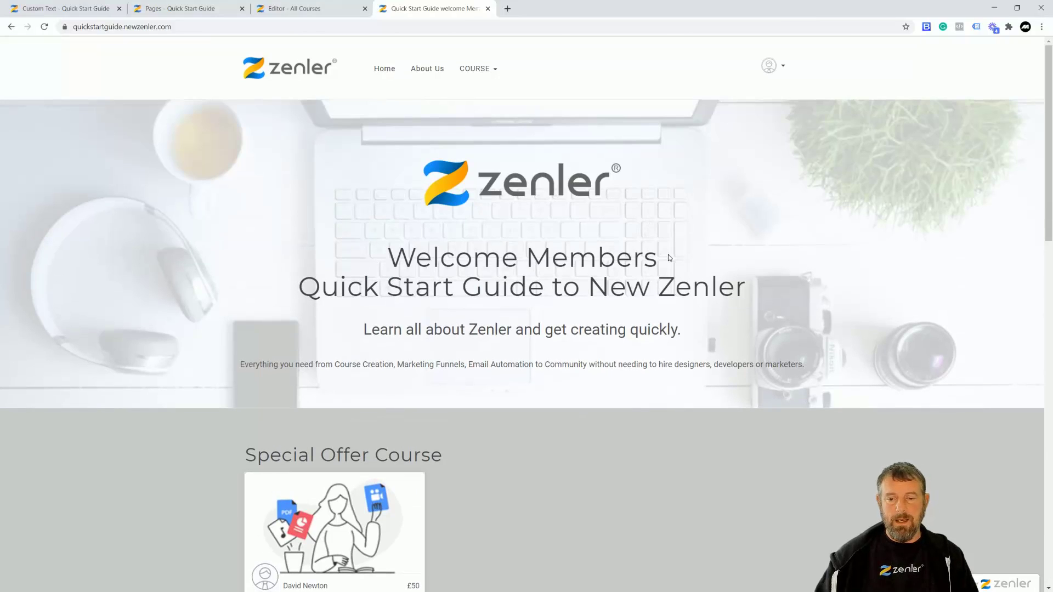
pyautogui.scroll(-5, 676, 243)
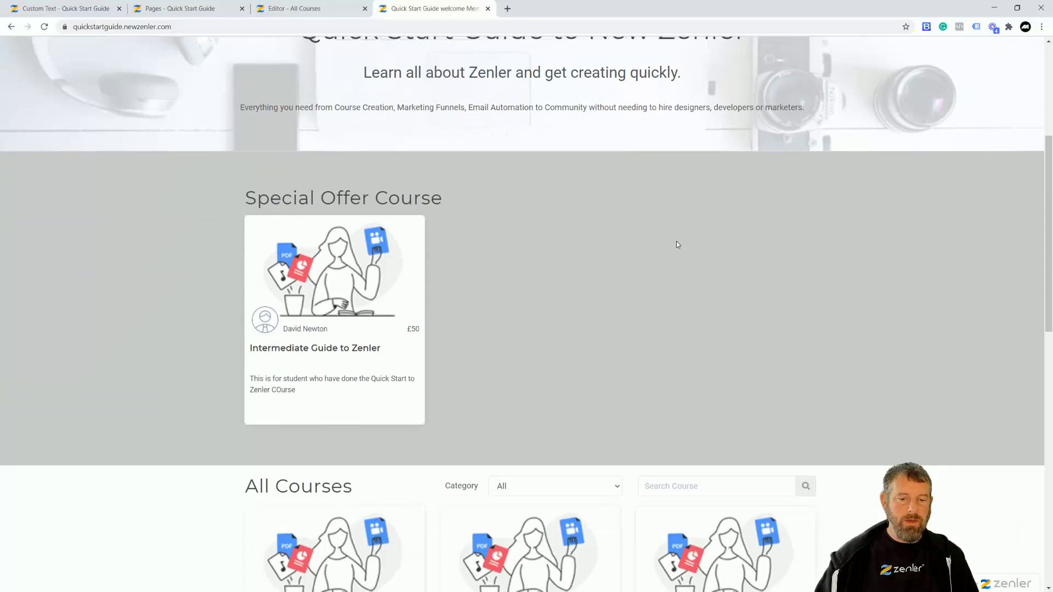